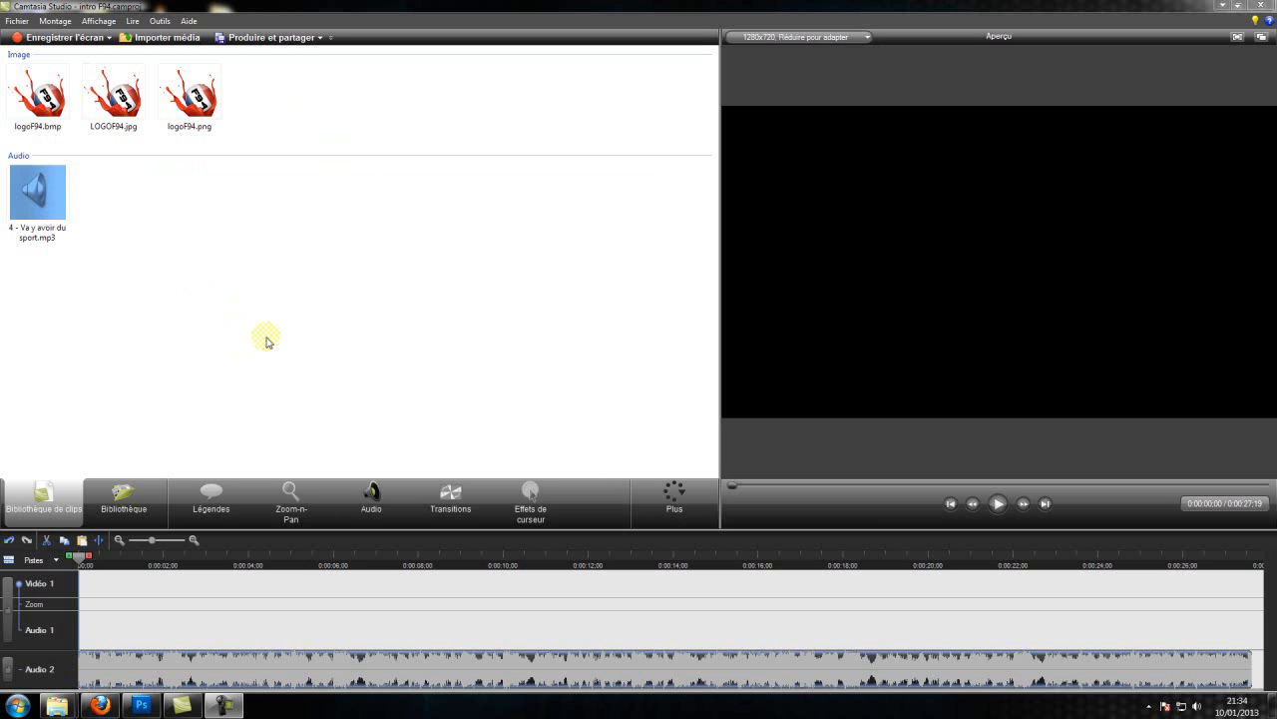
Step: Try logoF94.png on the Vidéo 1 track and delete it from the timeline
left_click(16, 104)
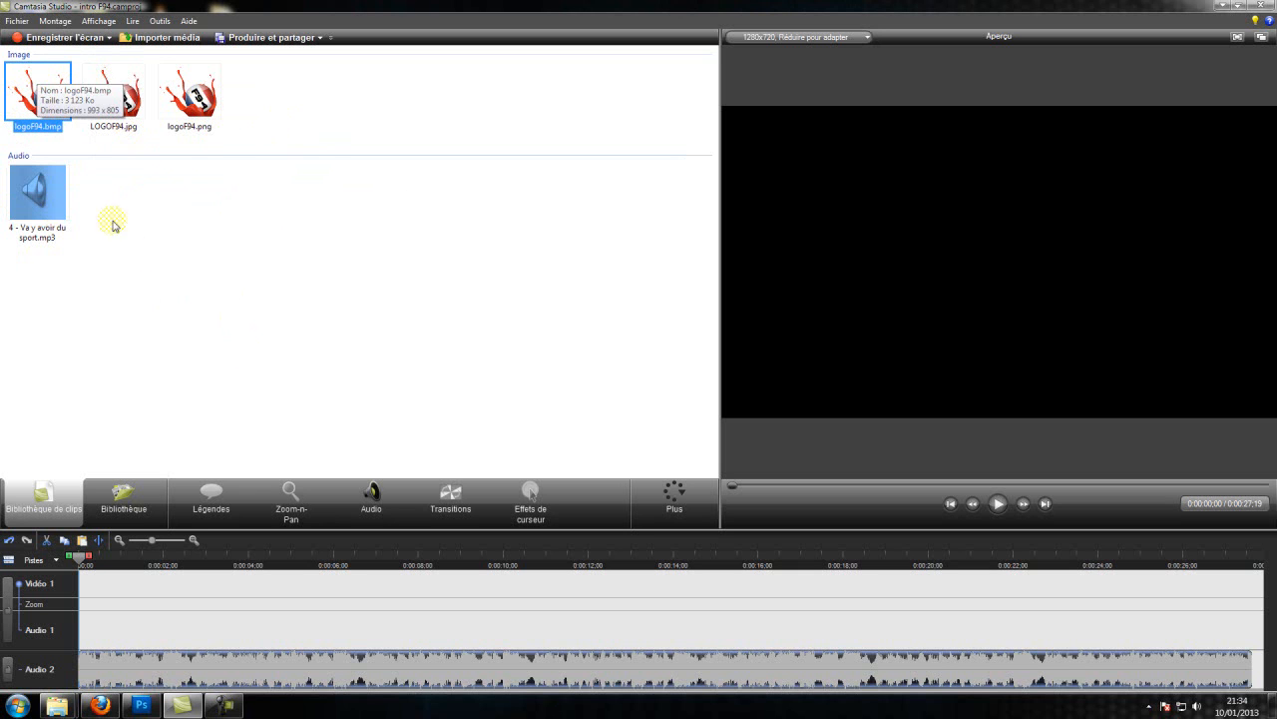
left_click(104, 106)
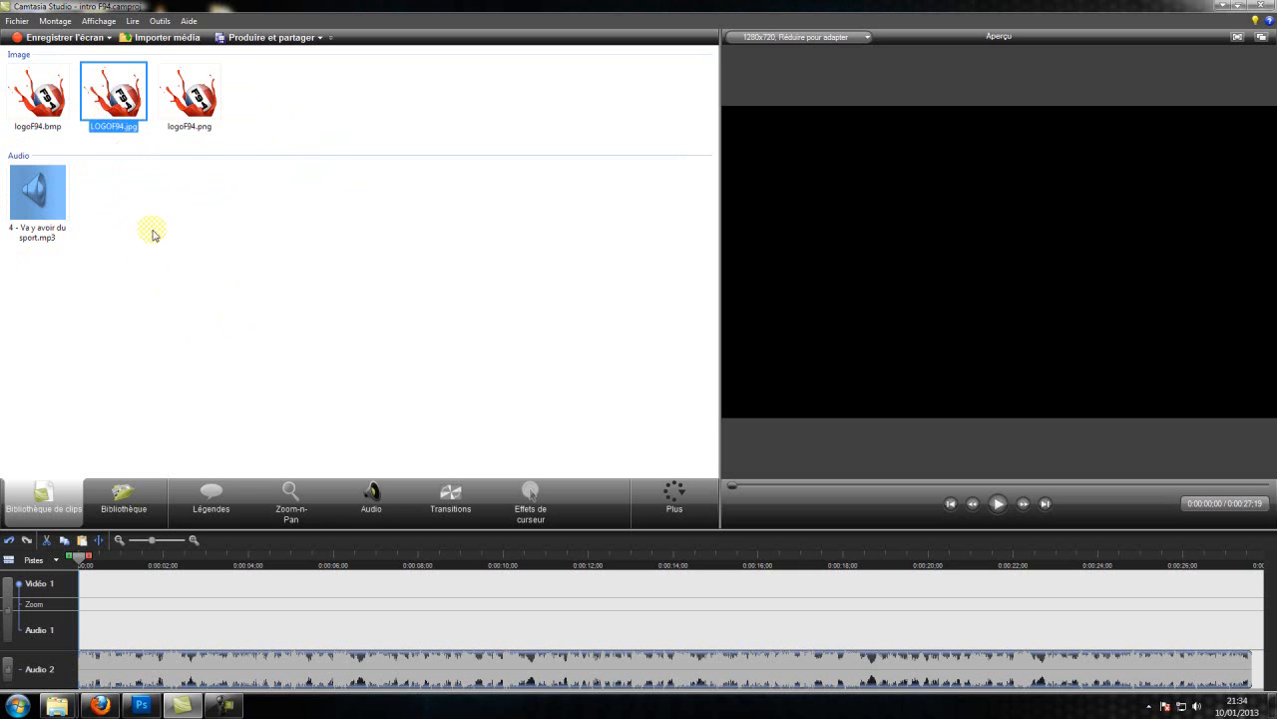
left_click_drag(186, 107, 156, 581)
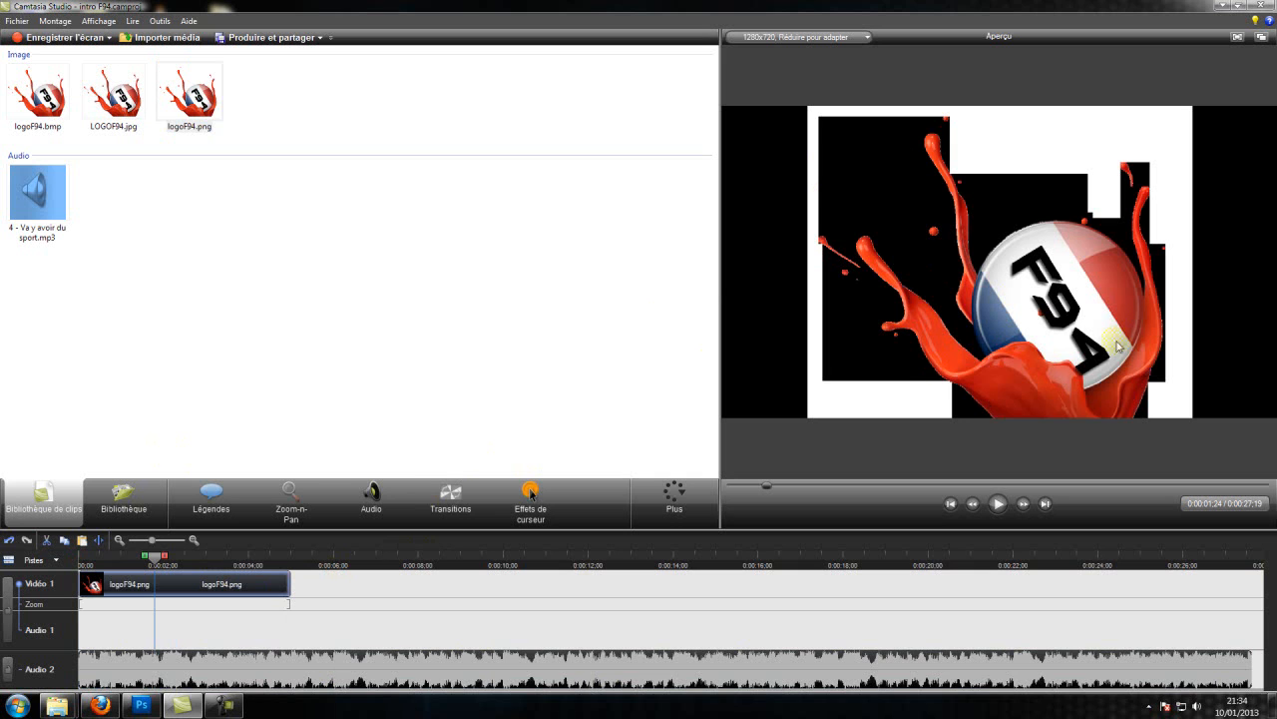
left_click(118, 586)
key("Delete")
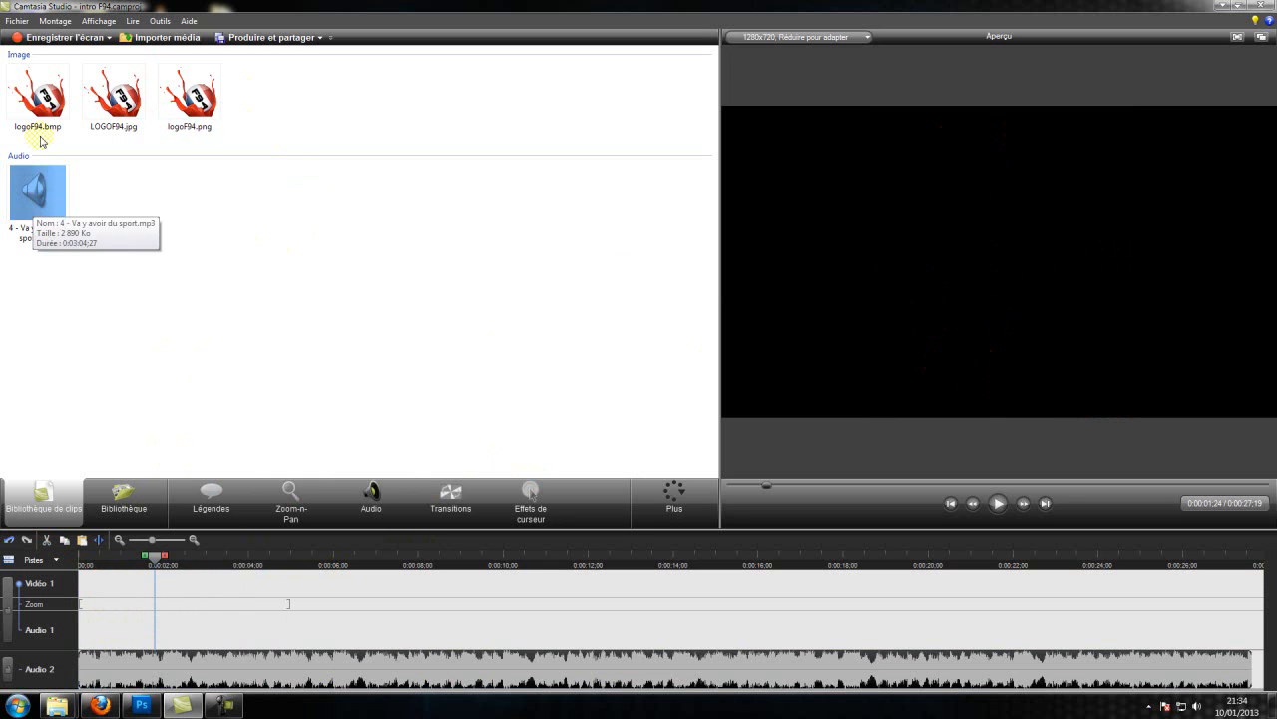
left_click(114, 95)
left_click(40, 96)
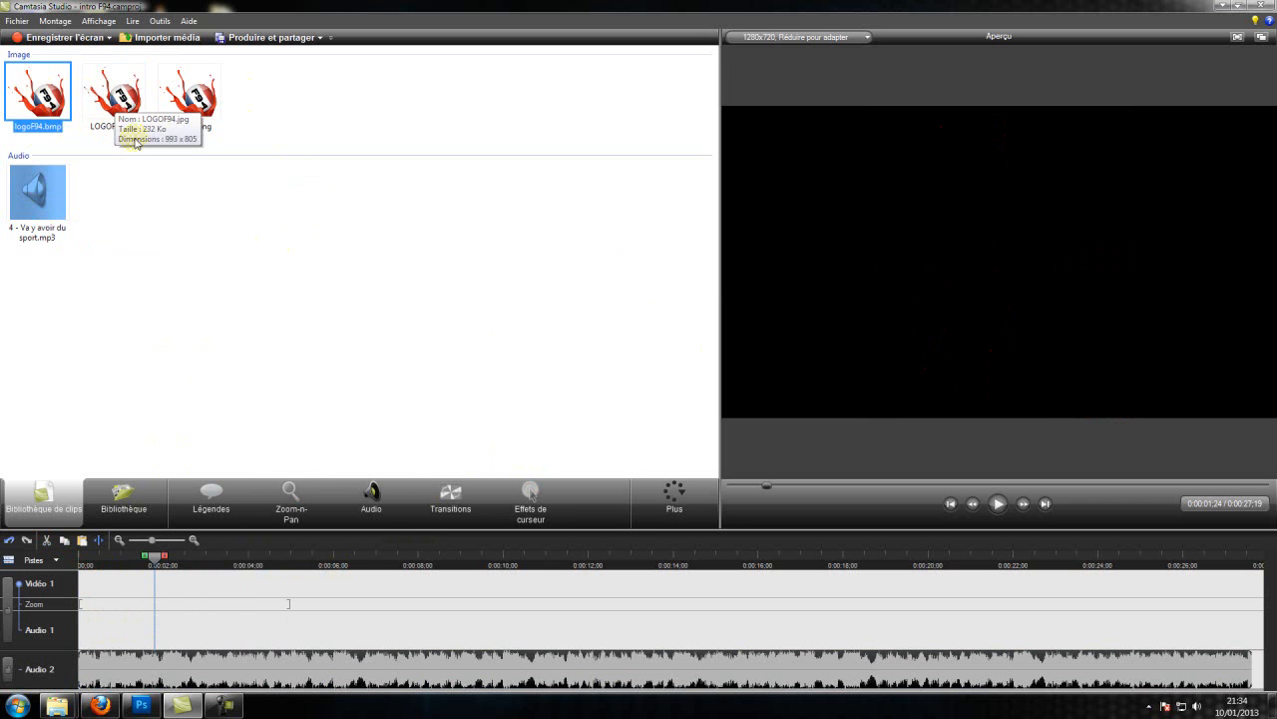
left_click(103, 229)
left_click(58, 178)
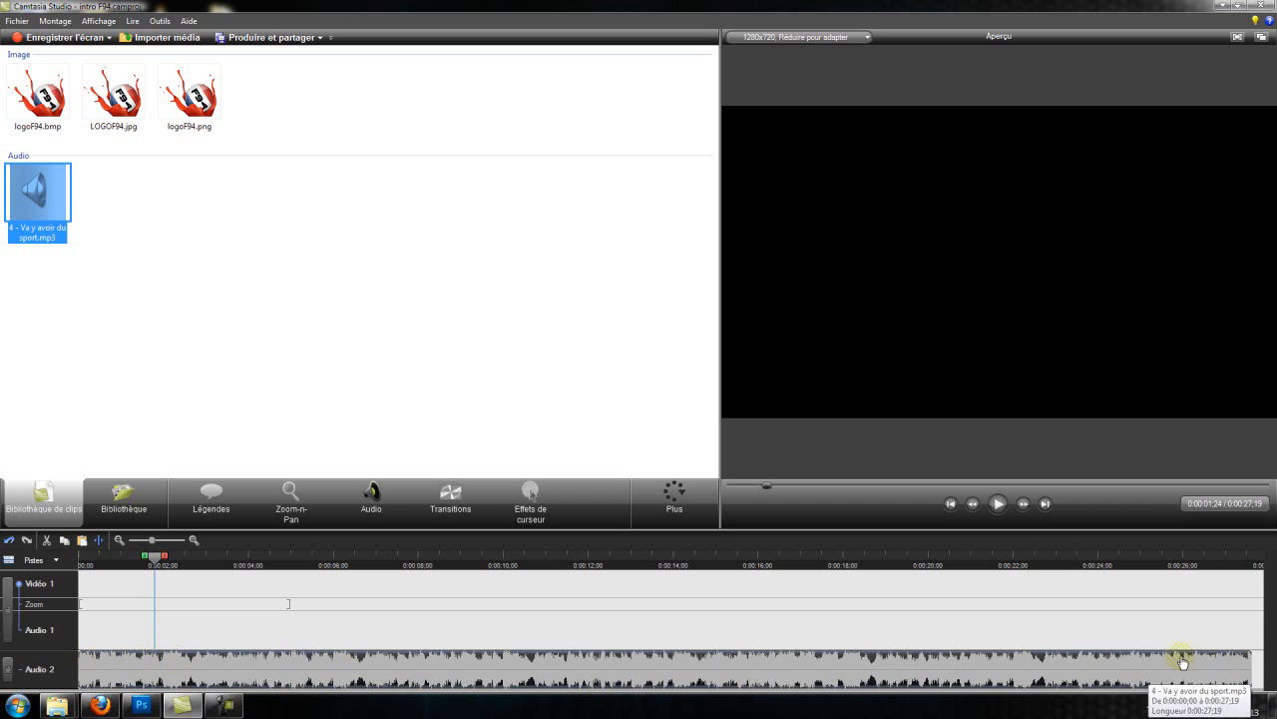
Step: Open the audio editing options for the "4 - Va y avoir du sport.mp3" clip on the Audio 2 track
left_click(121, 540)
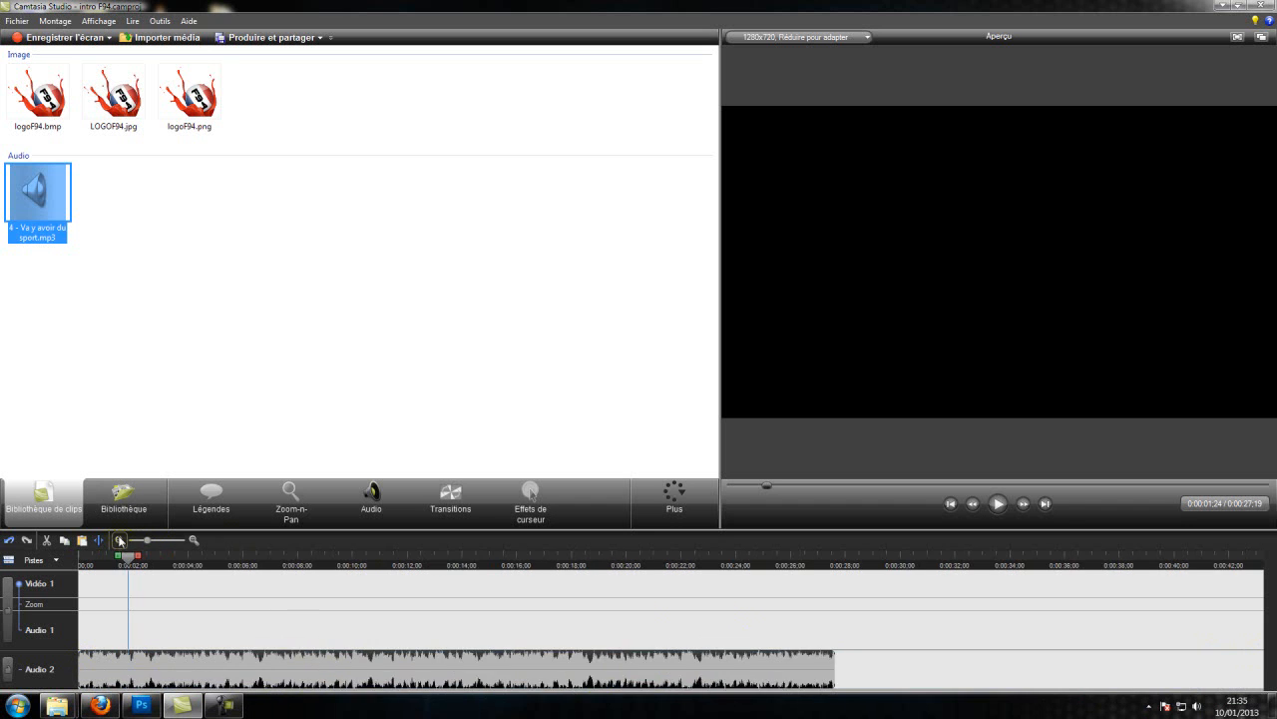
left_click(121, 540)
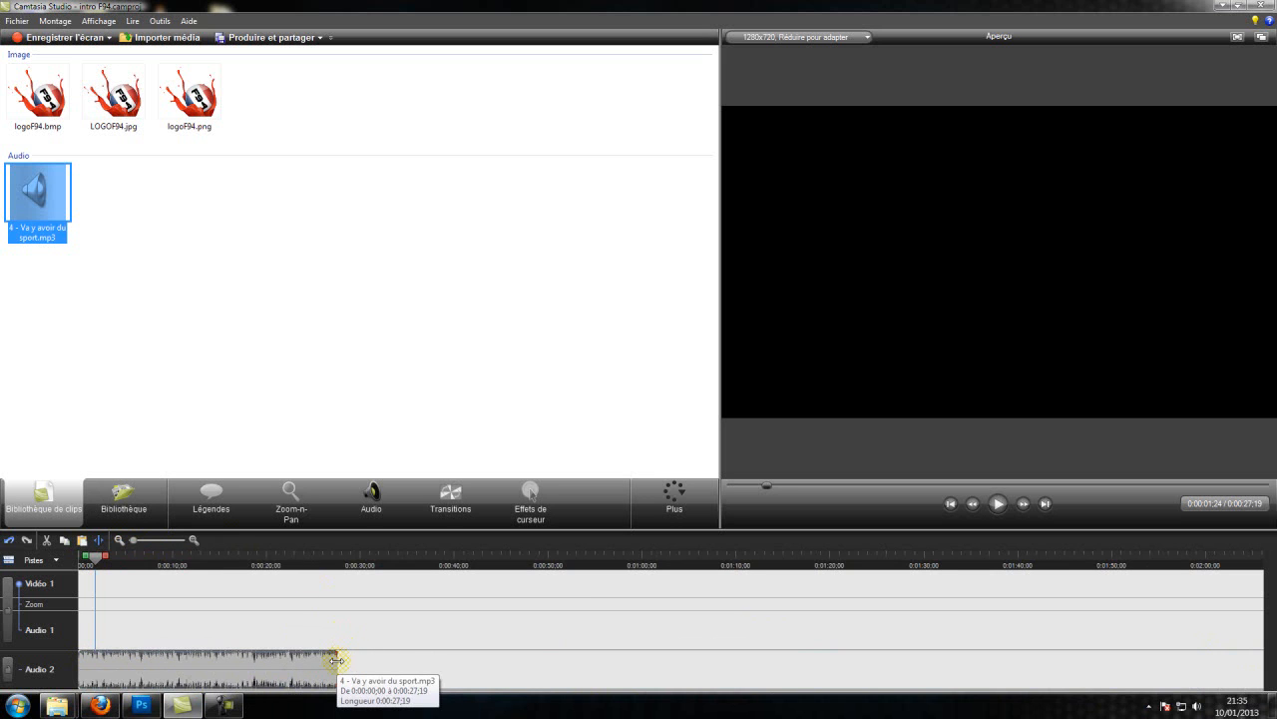
left_click(220, 664)
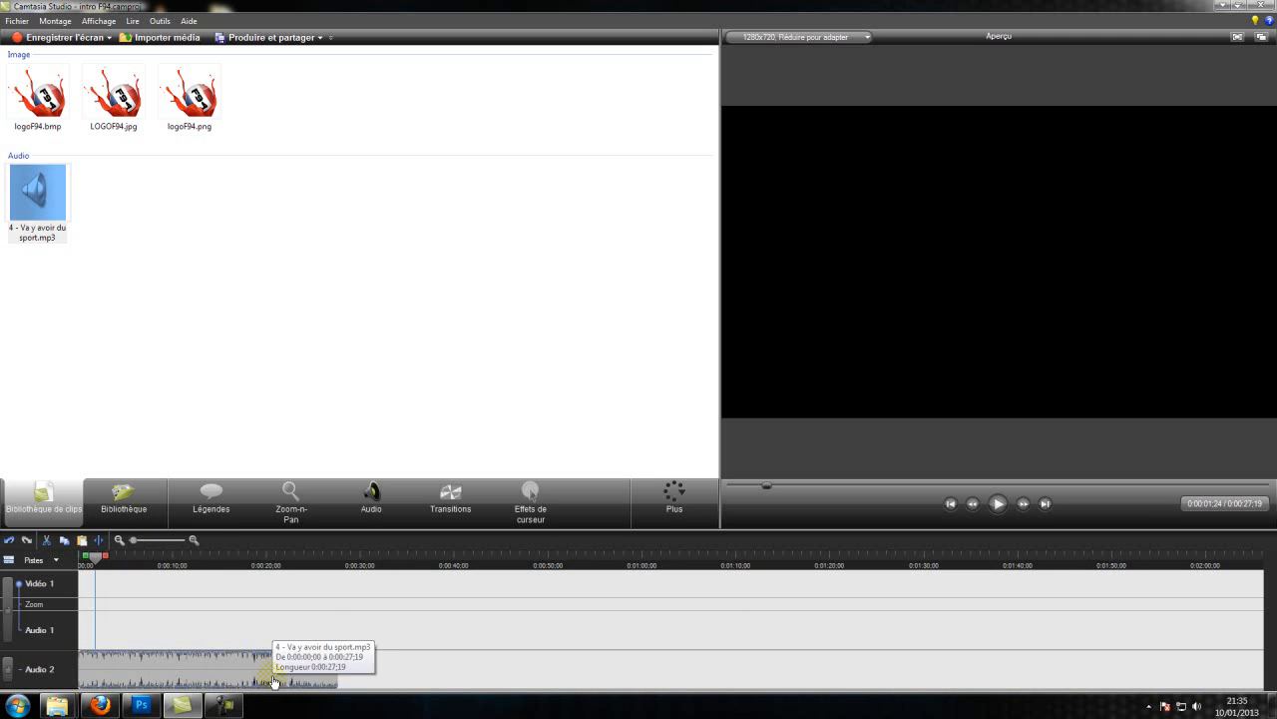
left_click(193, 539)
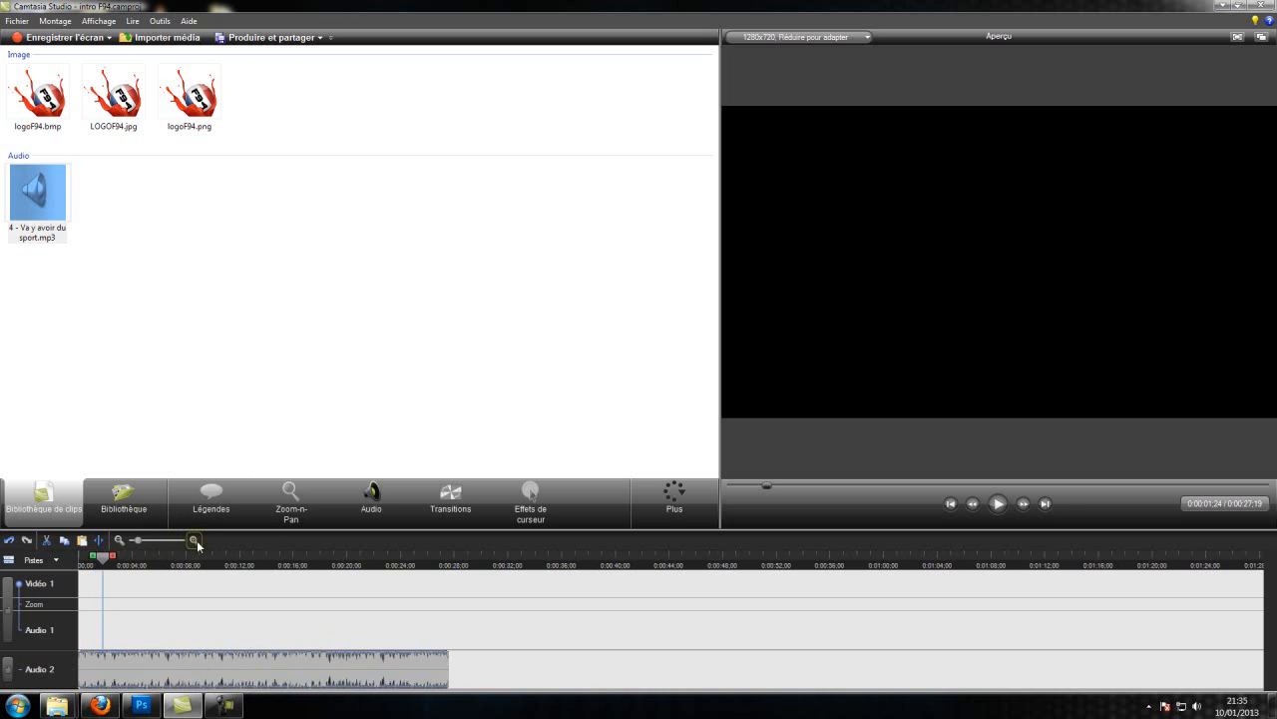
left_click(195, 541)
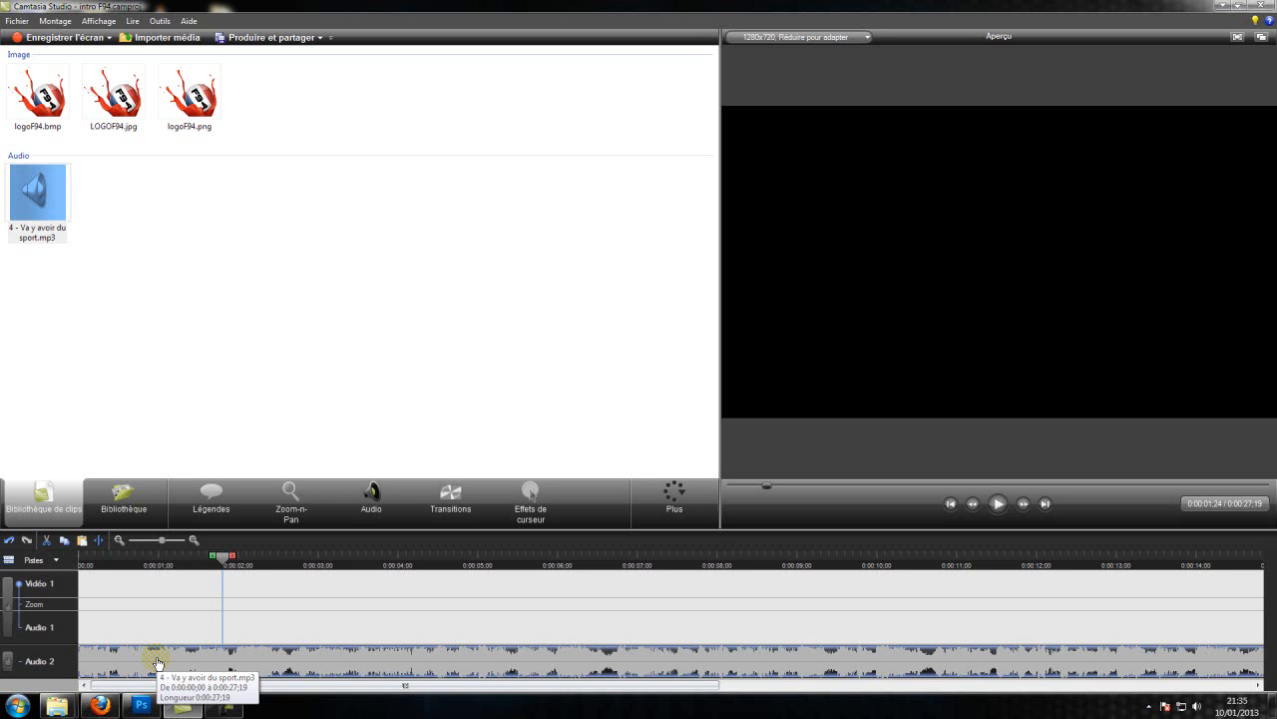
right_click(157, 662)
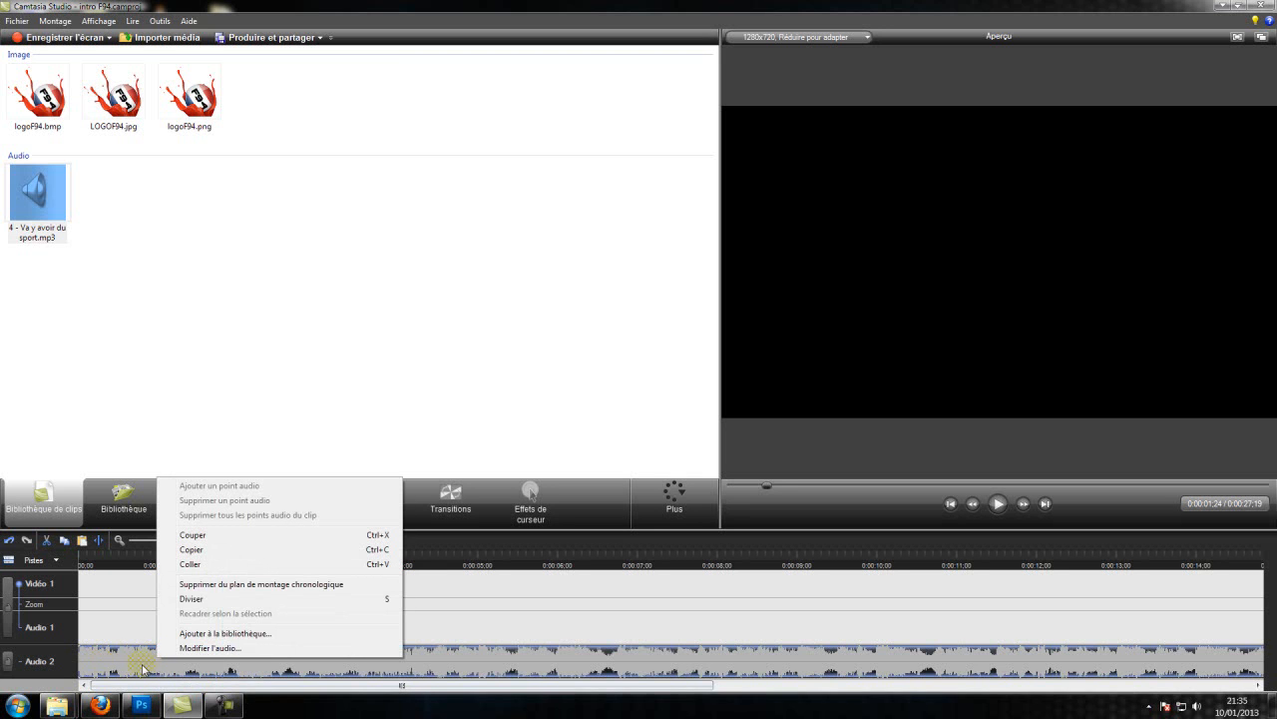
left_click(207, 648)
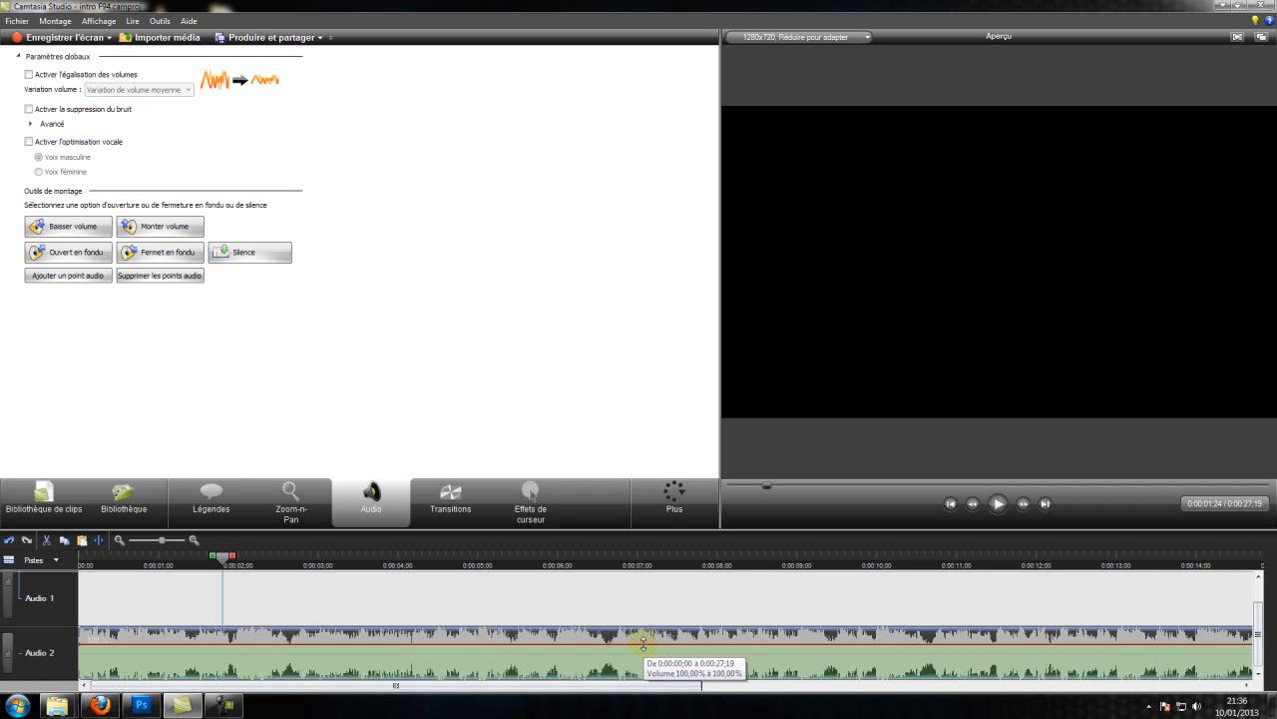
Step: Enlarge the timeline area and apply a fade-in to the music clip on the Audio 2 track
mouse_move(643, 640)
left_mouse_down()
mouse_move(642, 679)
mouse_move(609, 635)
mouse_move(619, 643)
left_mouse_up()
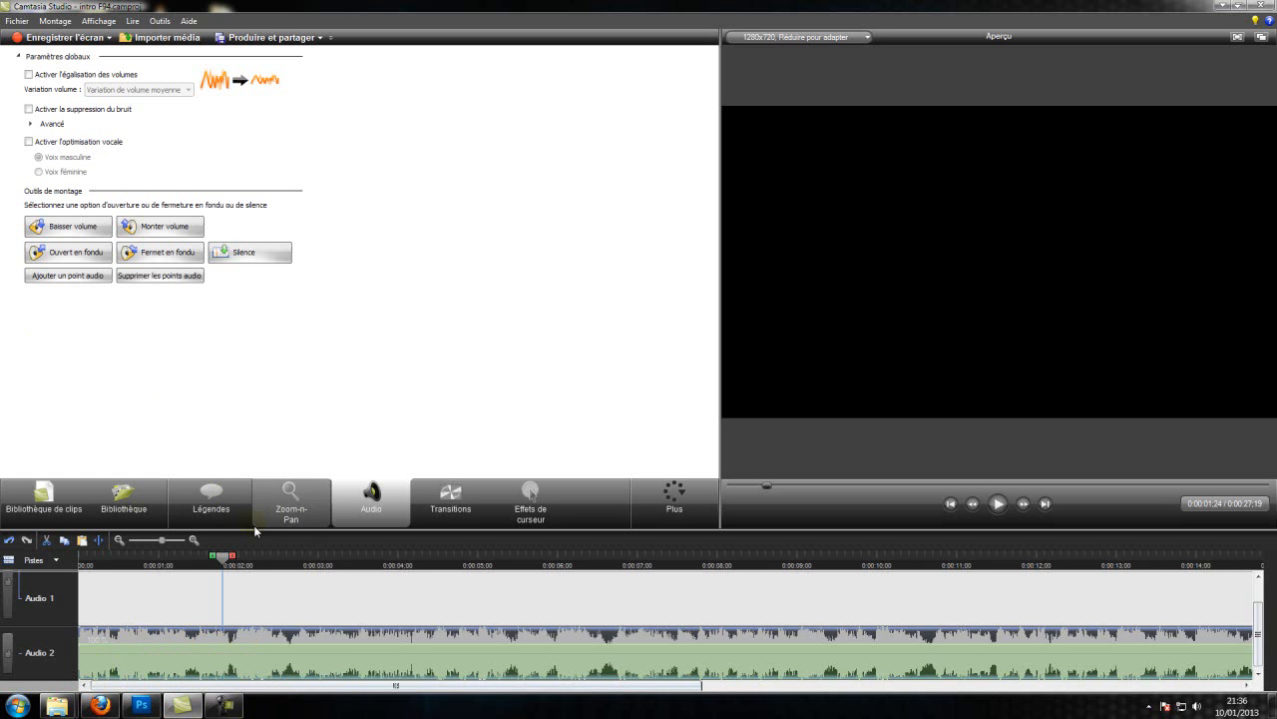
left_click_drag(257, 531, 238, 371)
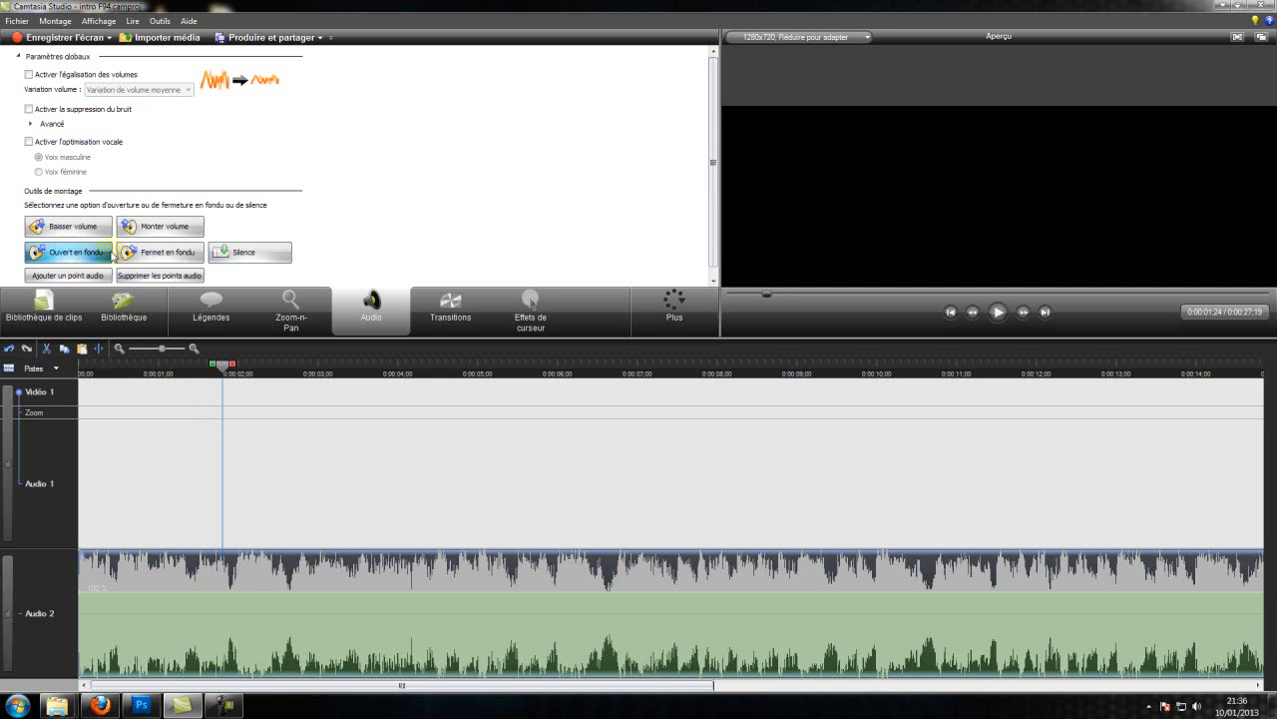
left_click(58, 258)
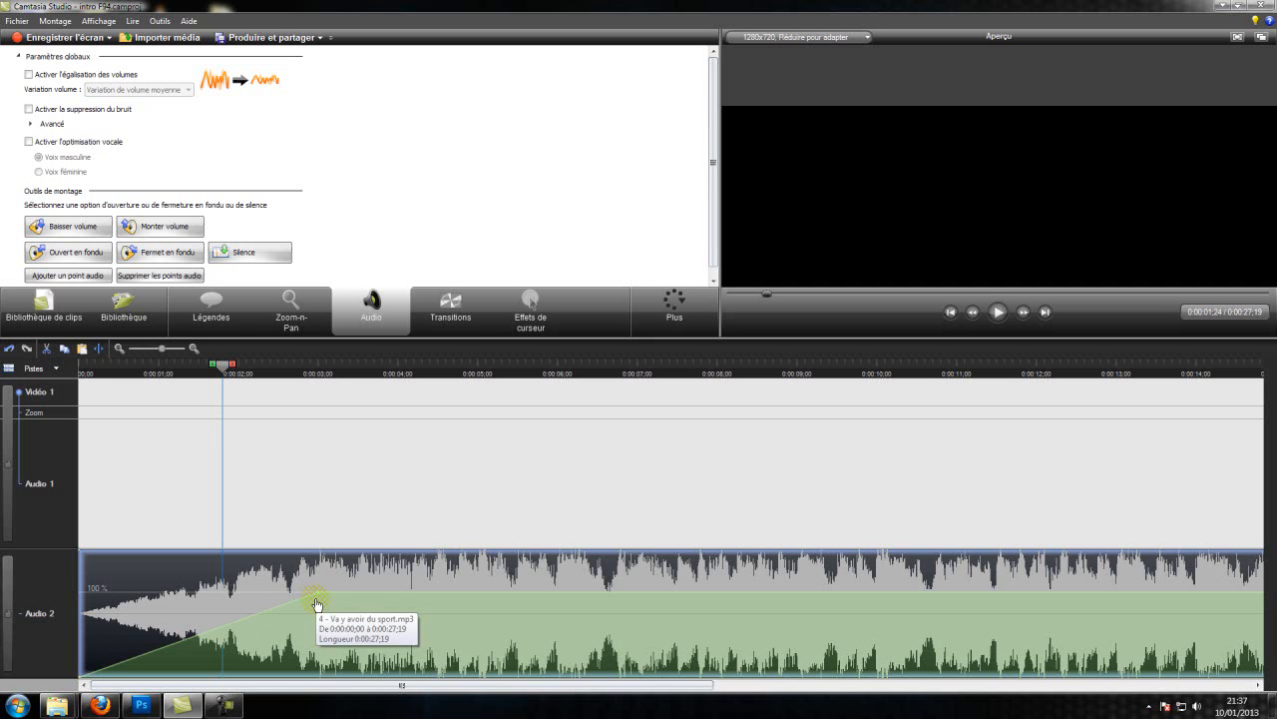
Step: Lengthen the music clip's fade-in so it reaches full volume at about 5 seconds
left_click(194, 352)
left_click(193, 351)
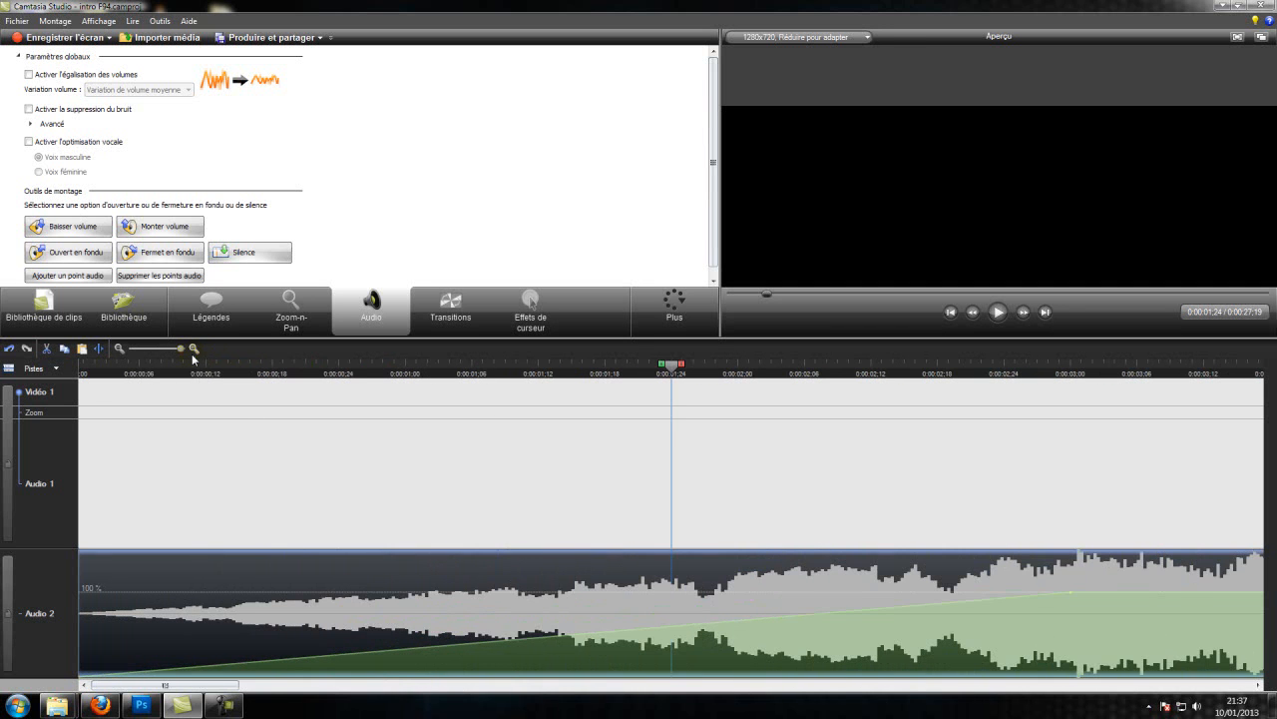
left_click(120, 348)
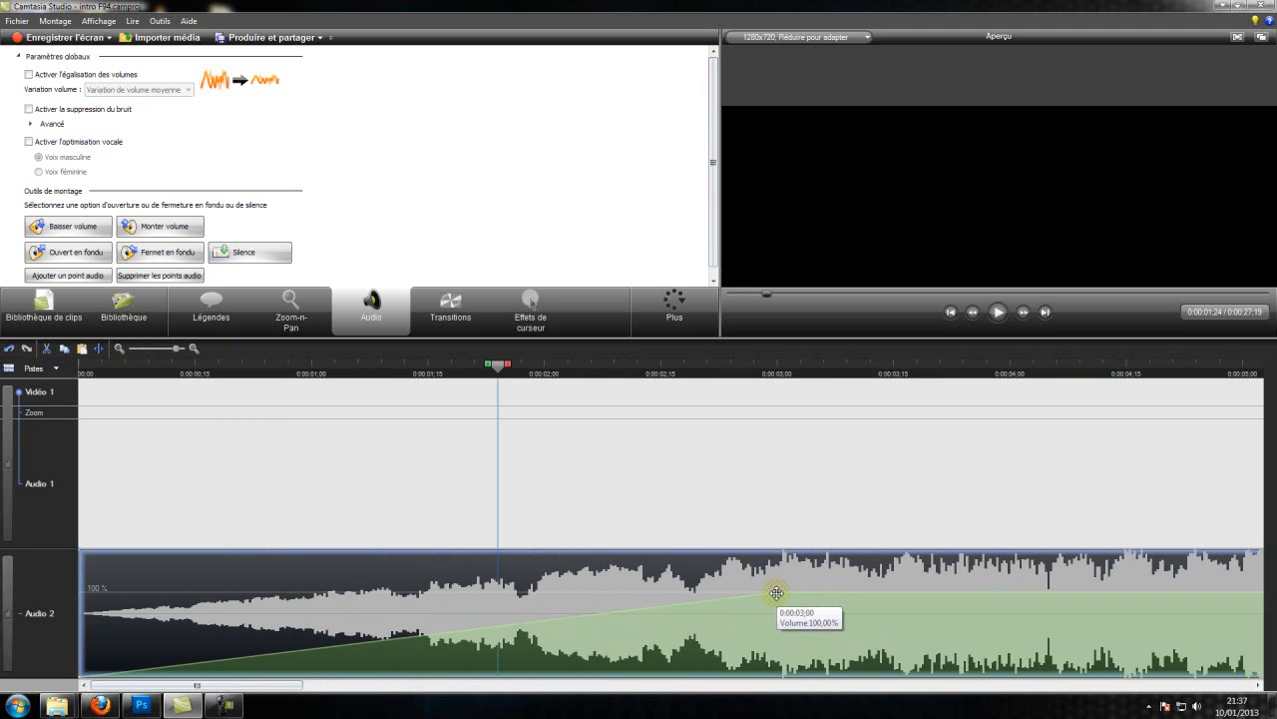
left_click_drag(776, 593, 1122, 606)
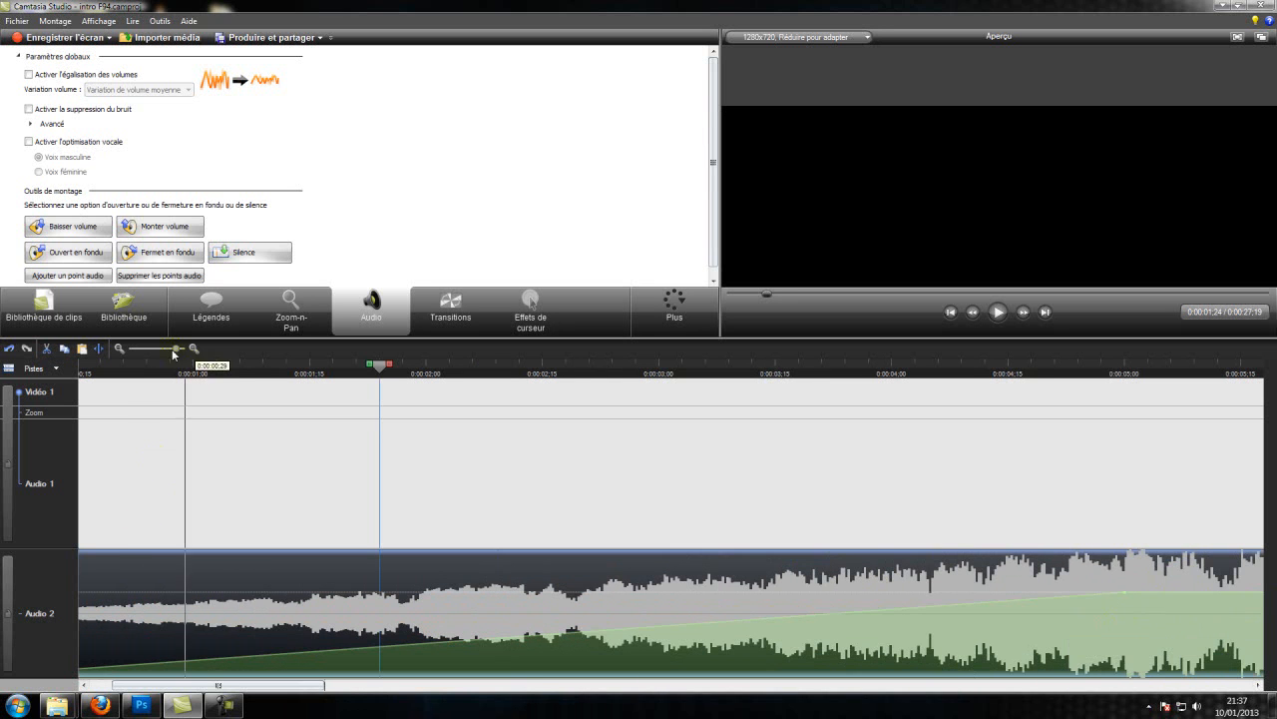
Step: Apply a fade-out to the music clip and move its starting point earlier, to about 22.6 seconds
left_click(119, 348)
left_click(119, 348)
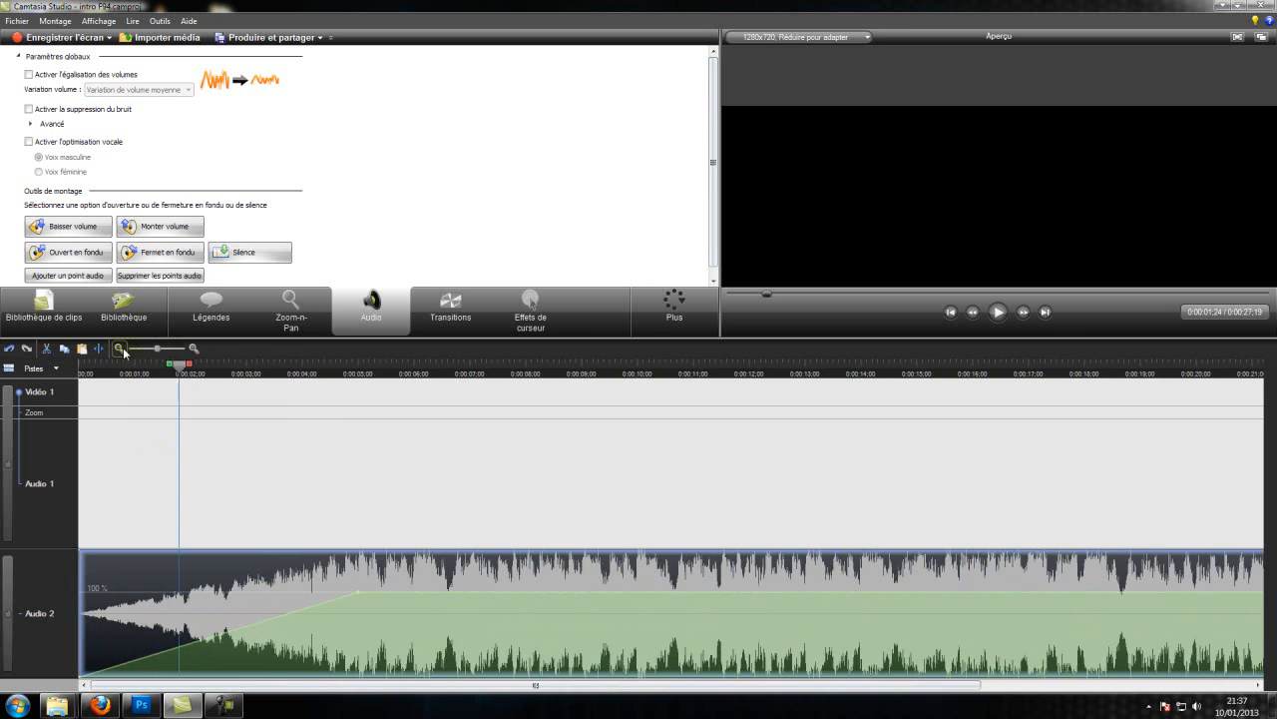
left_click(119, 348)
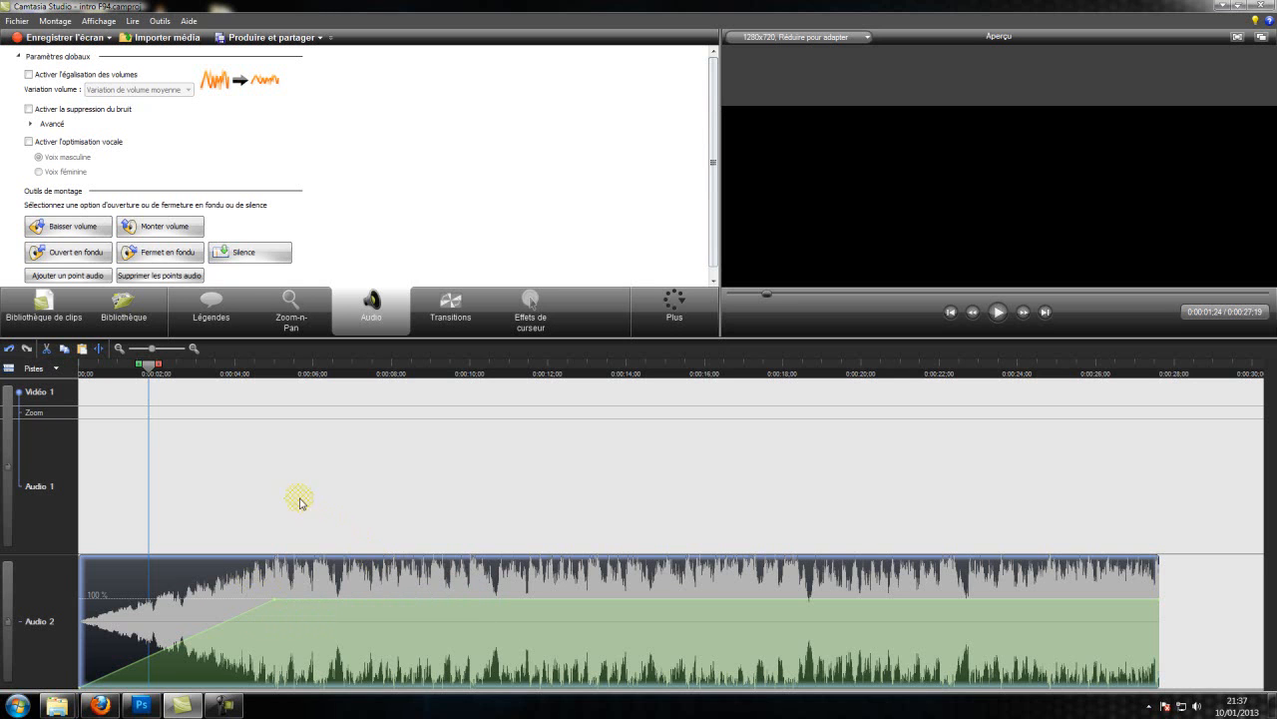
left_click(153, 258)
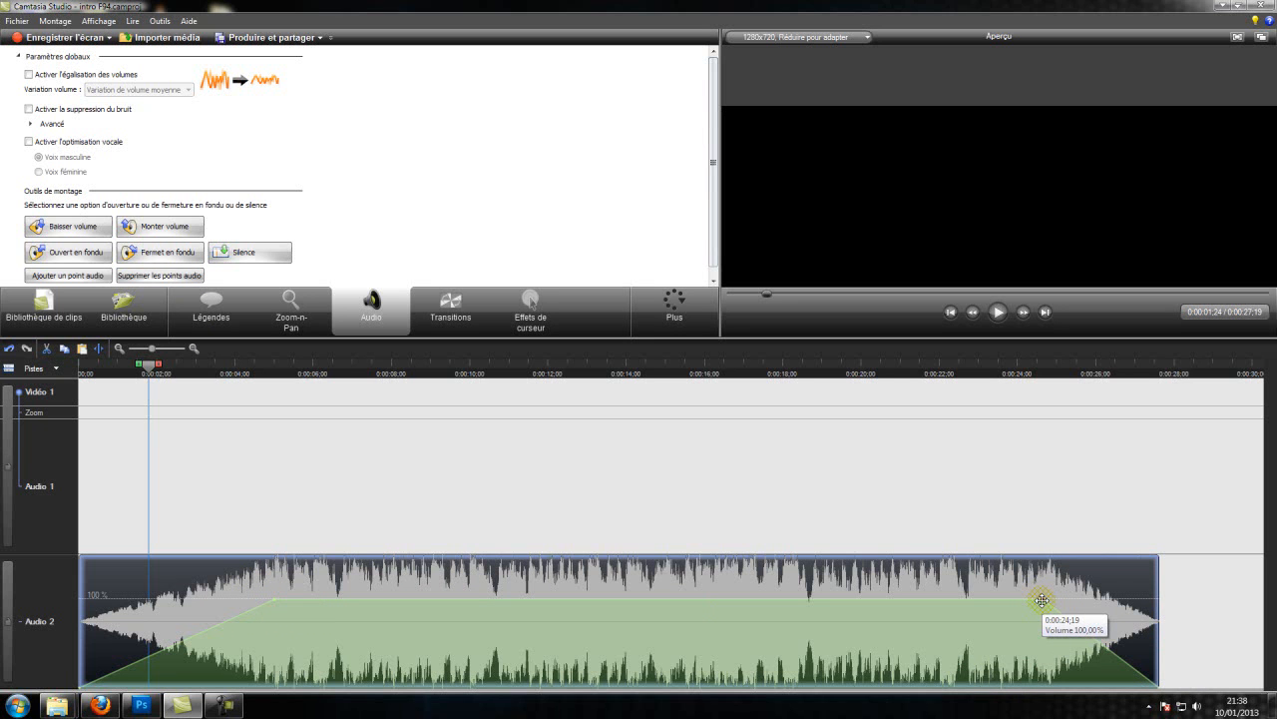
left_click_drag(1038, 600, 964, 596)
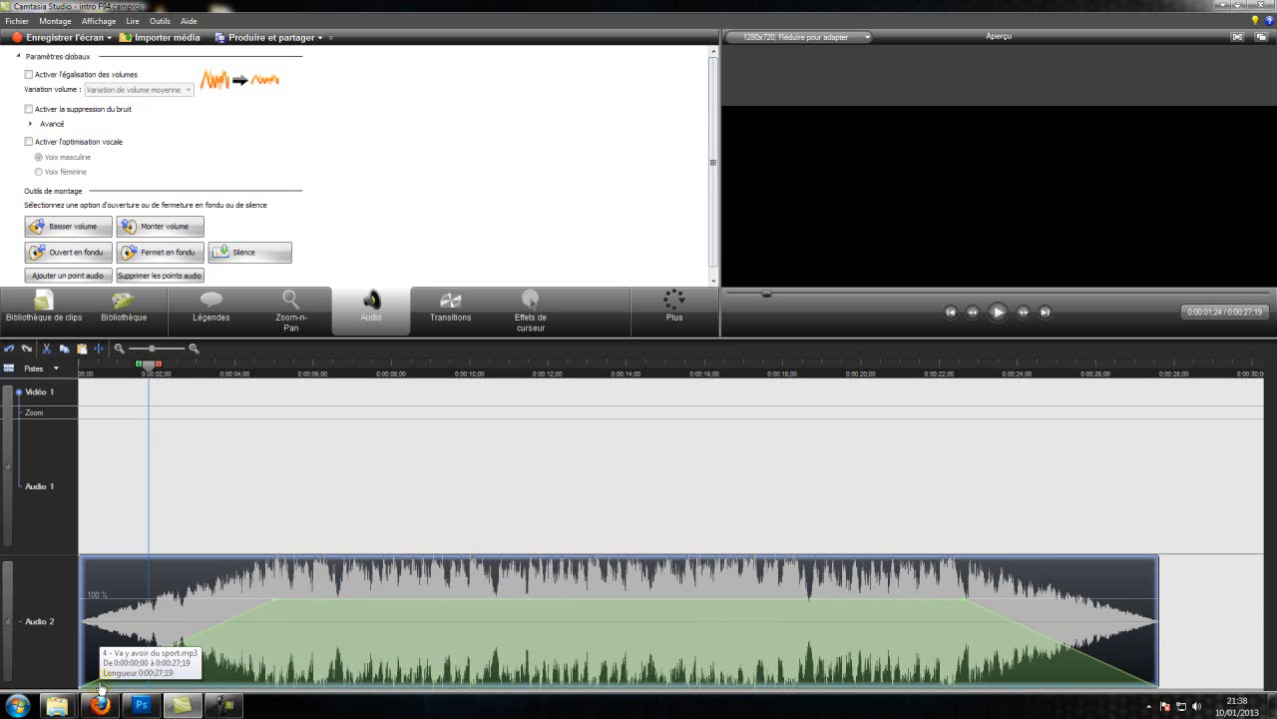
Step: Raise the music clip's volume slightly between the two fades and play the timeline from the beginning
mouse_move(569, 600)
left_mouse_down()
mouse_move(567, 571)
mouse_move(568, 638)
mouse_move(561, 586)
left_mouse_up()
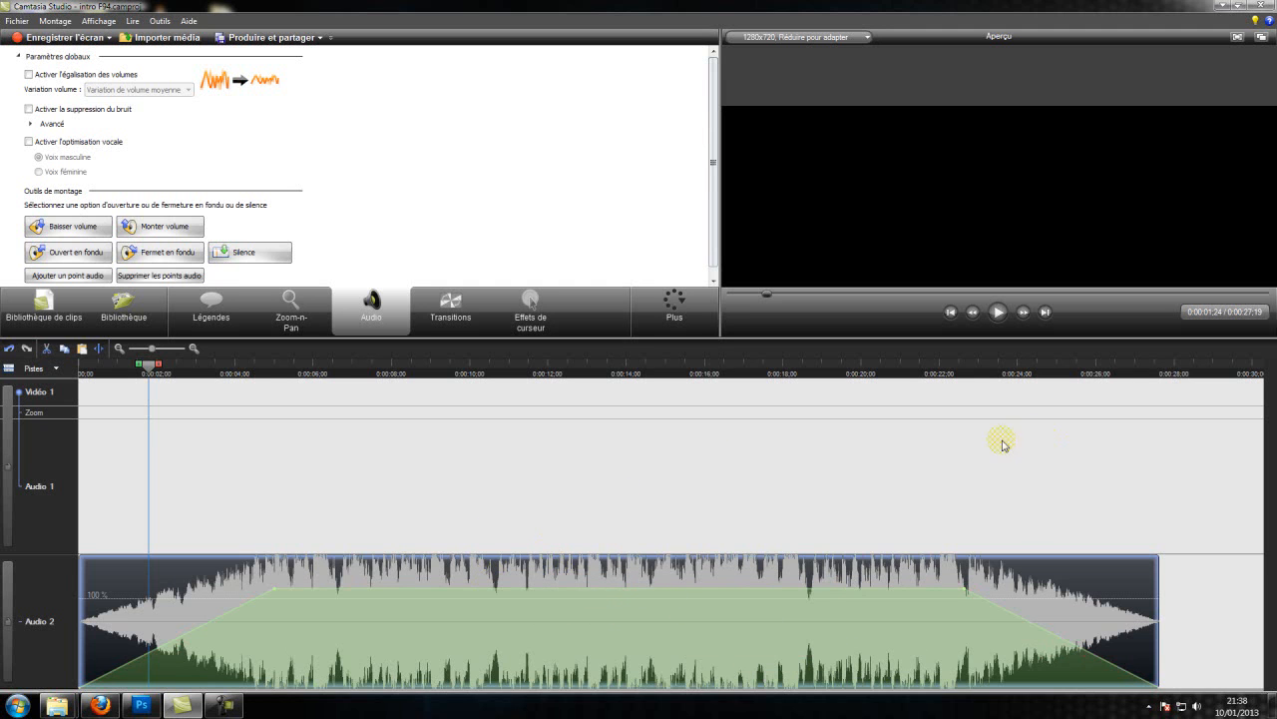
left_click(951, 313)
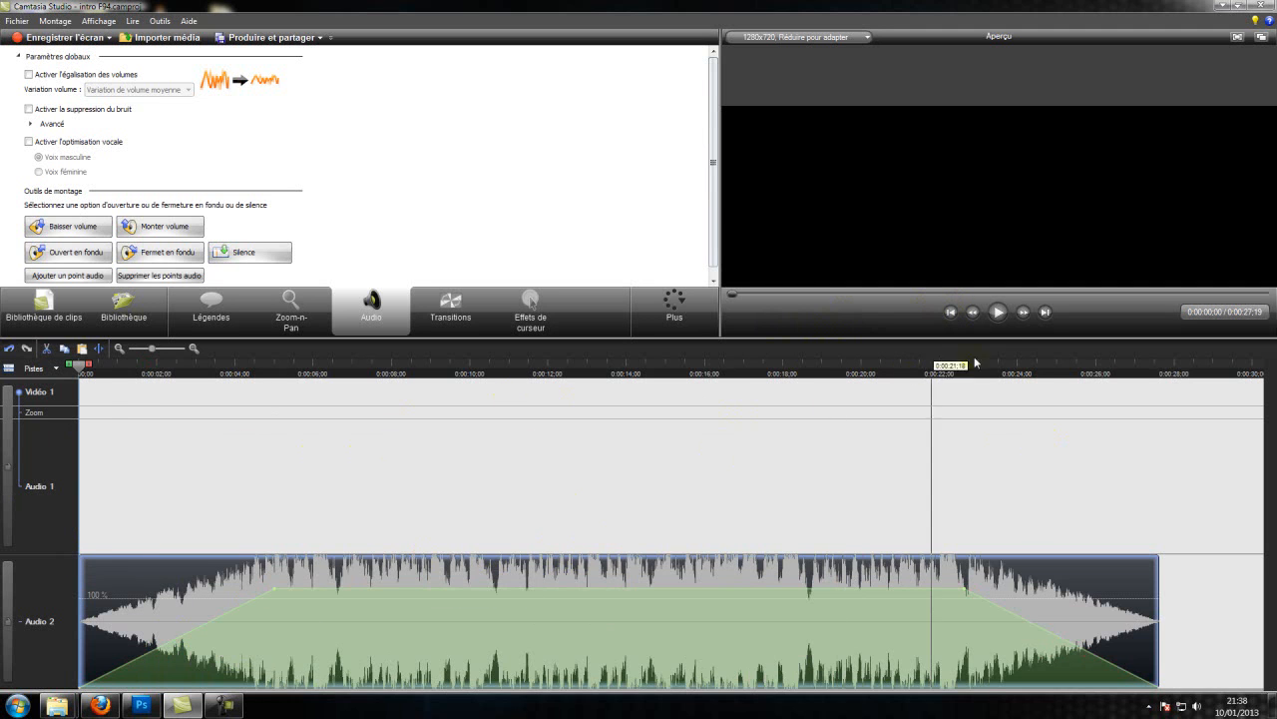
left_click(998, 313)
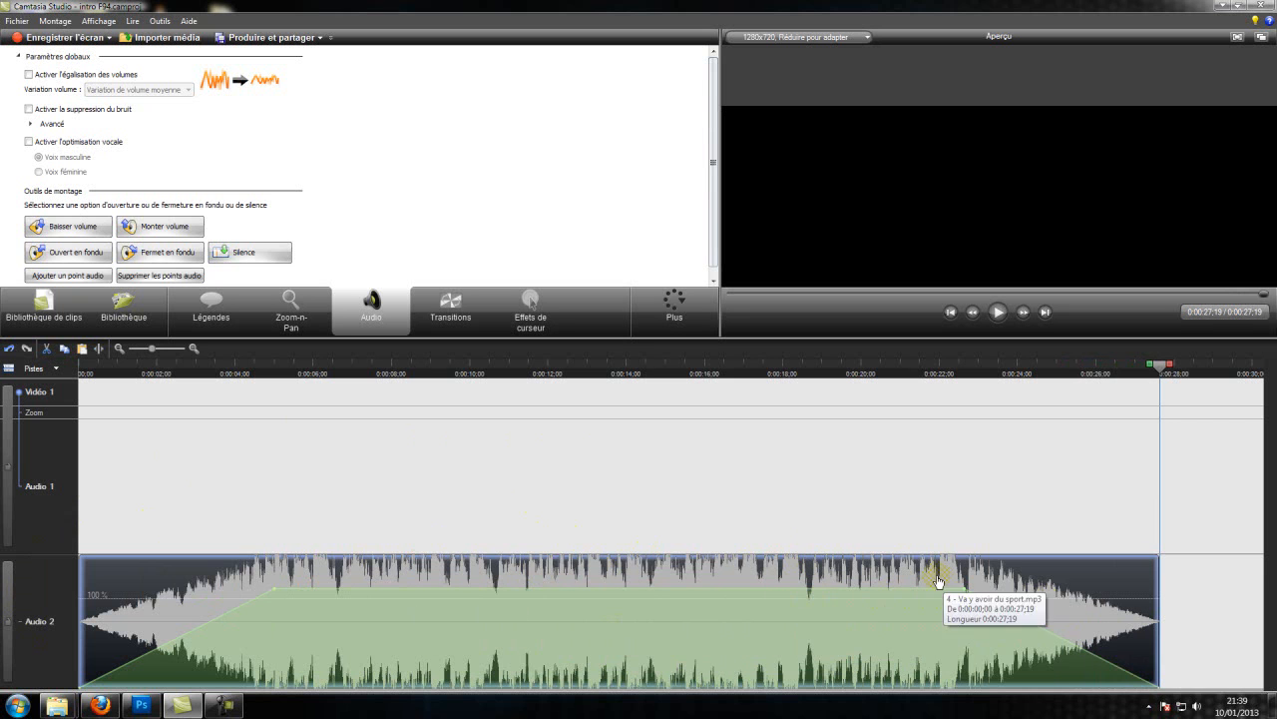
Step: Lock the Audio 2 track and reduce the height of the timeline area
left_click(8, 631)
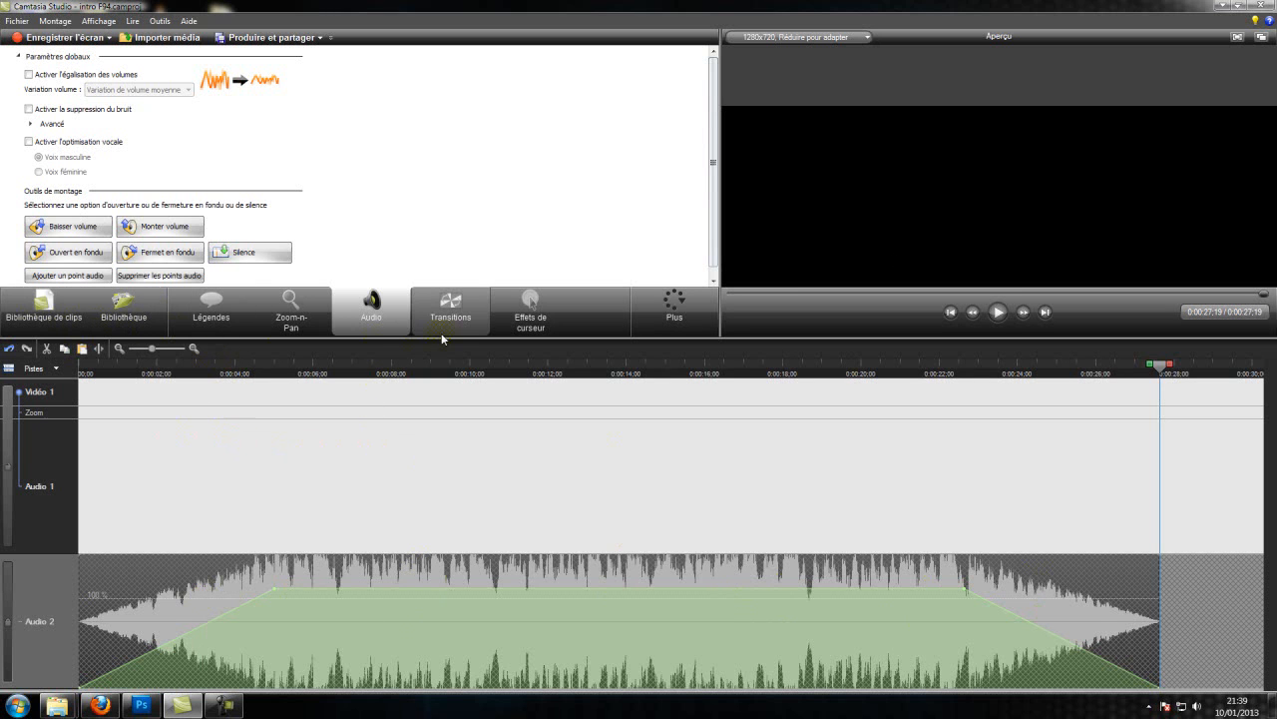
left_click_drag(438, 339, 476, 467)
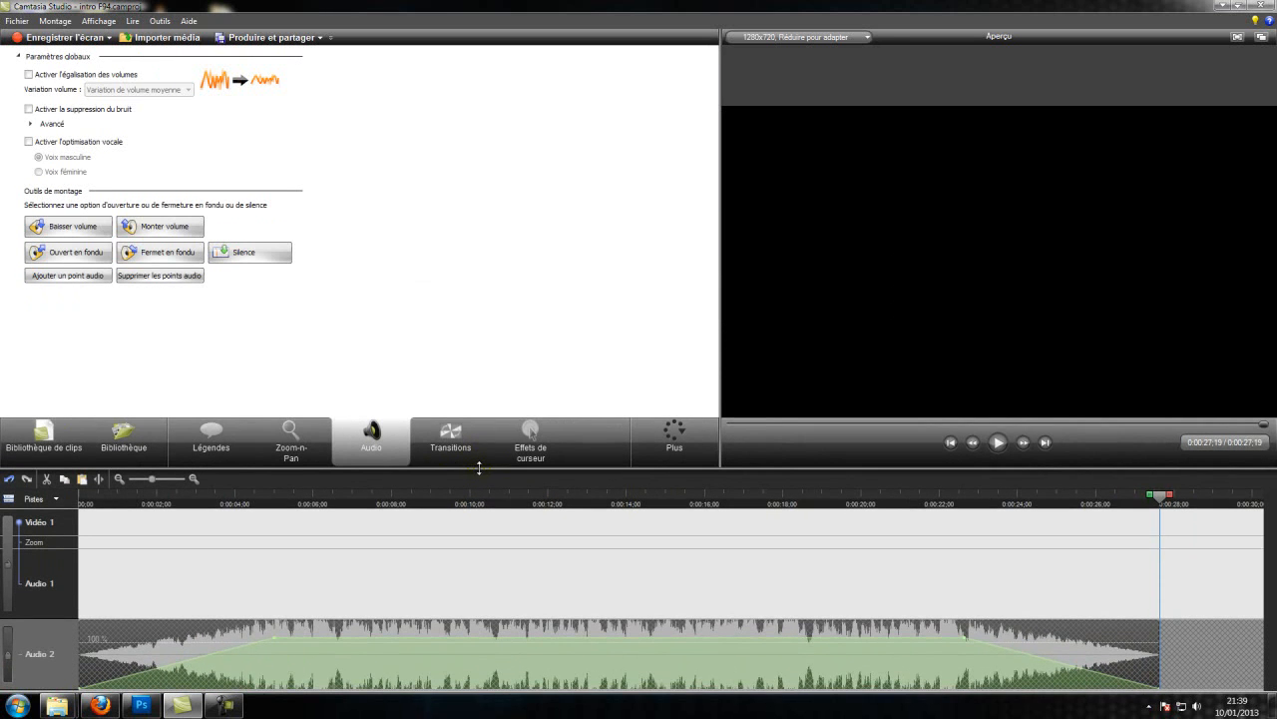
Step: Place LOGOF94.jpg from the clip bin at the start of the Vidéo 1 track
left_click(61, 434)
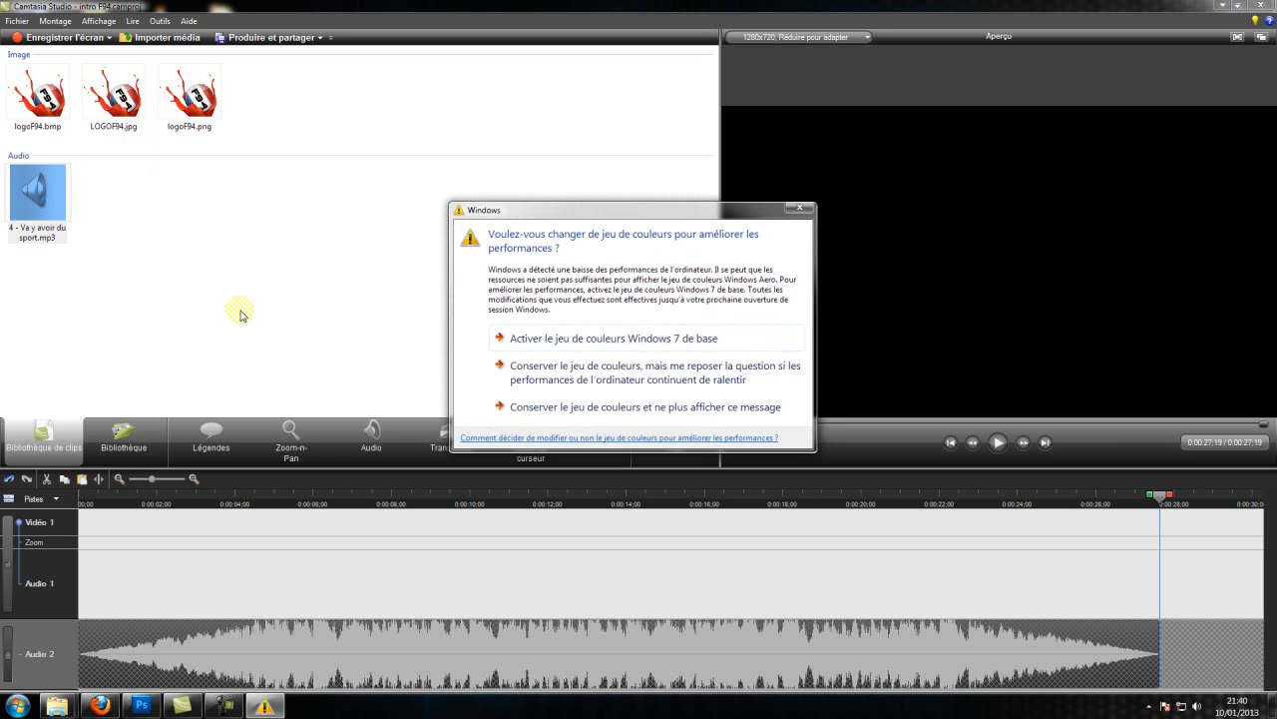
left_click(800, 207)
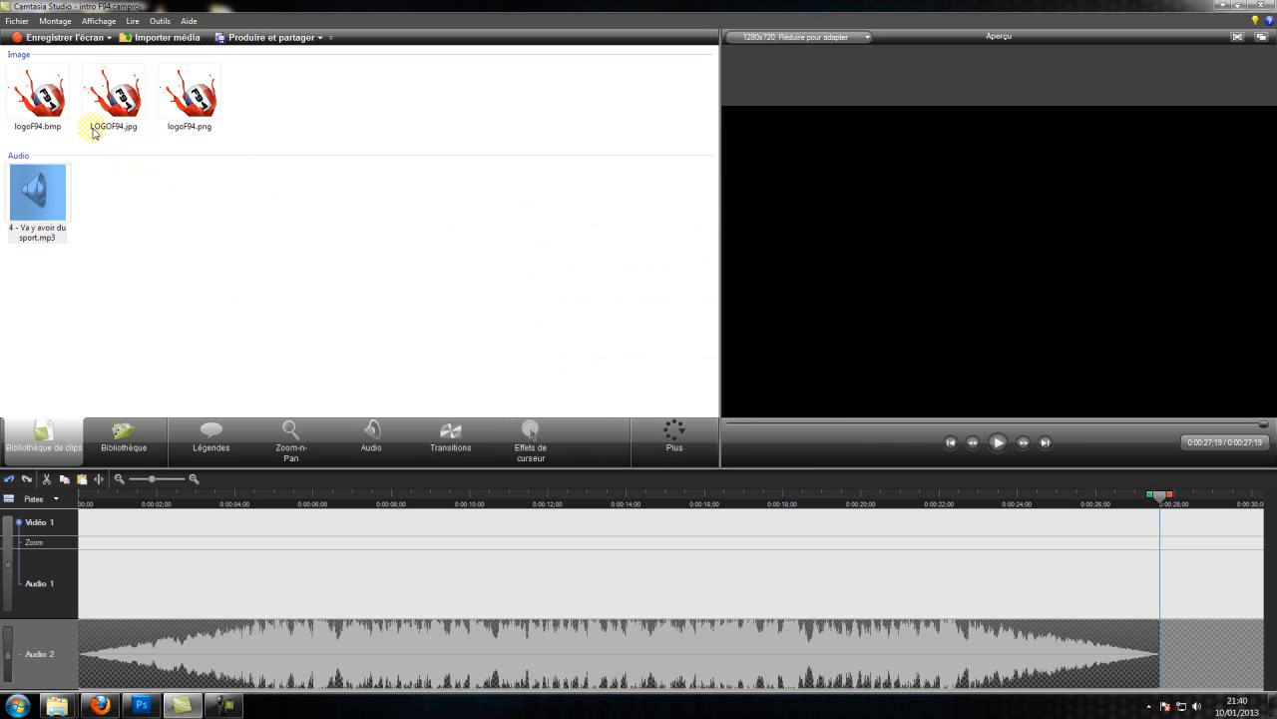
left_click_drag(118, 108, 129, 509)
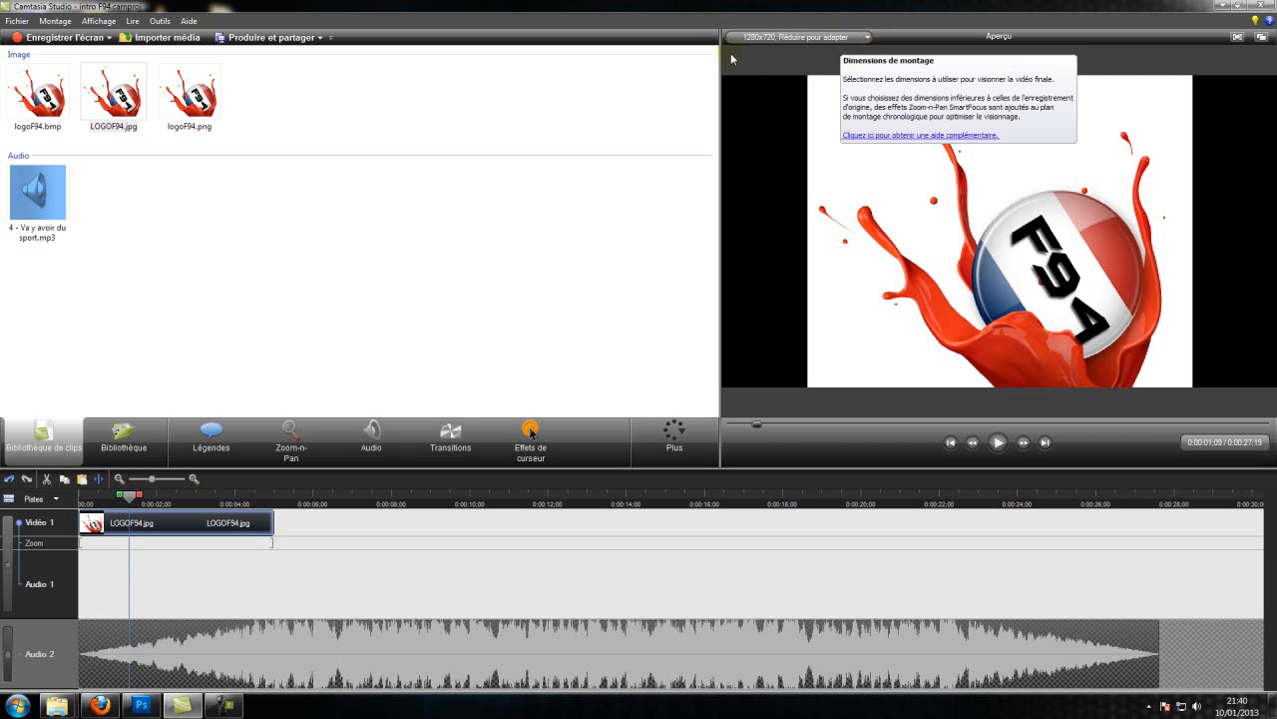
Step: Set the editing dimensions to the 1280 x 720 preset recommended for YouTube et HD
left_click(817, 38)
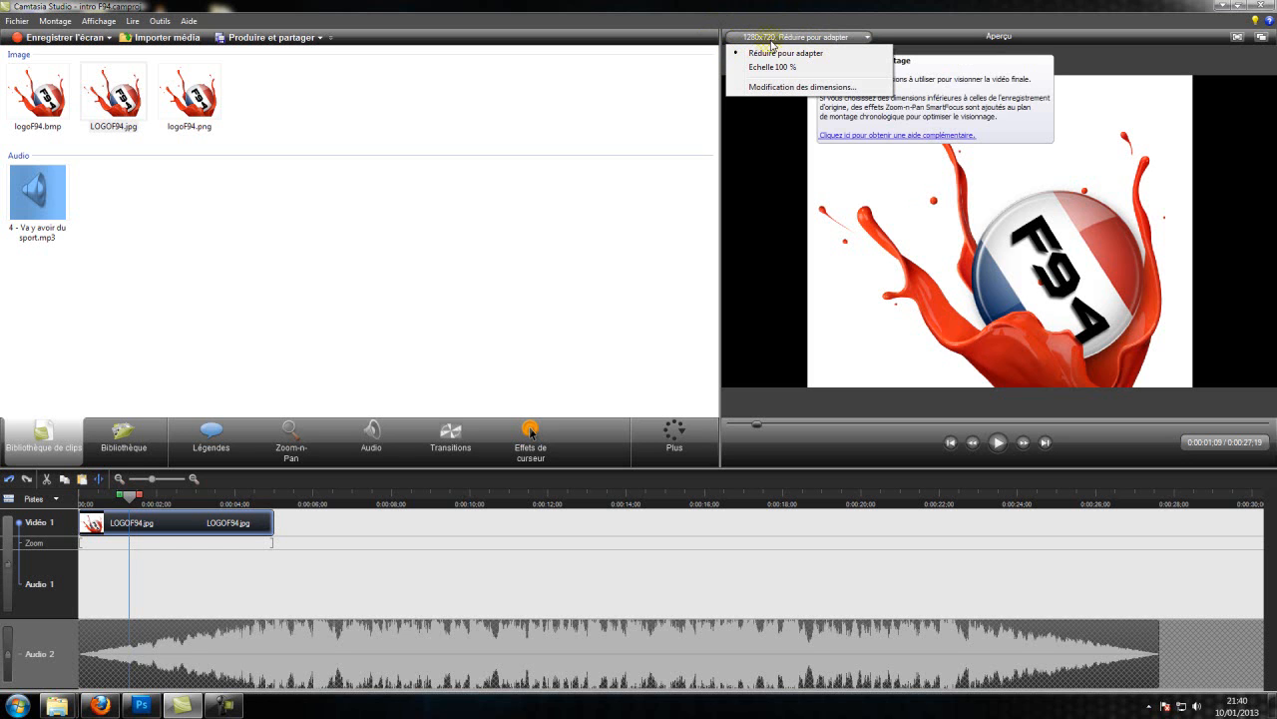
left_click(798, 86)
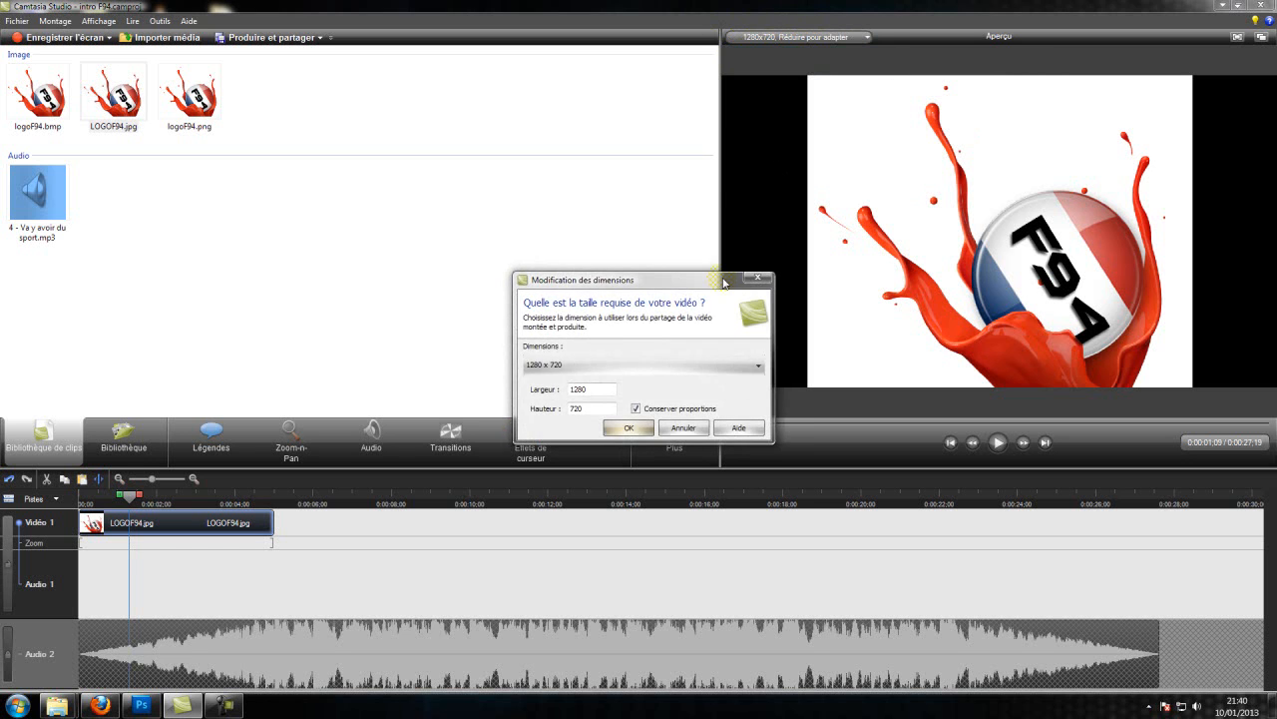
left_click(564, 366)
left_click(565, 370)
left_click(626, 366)
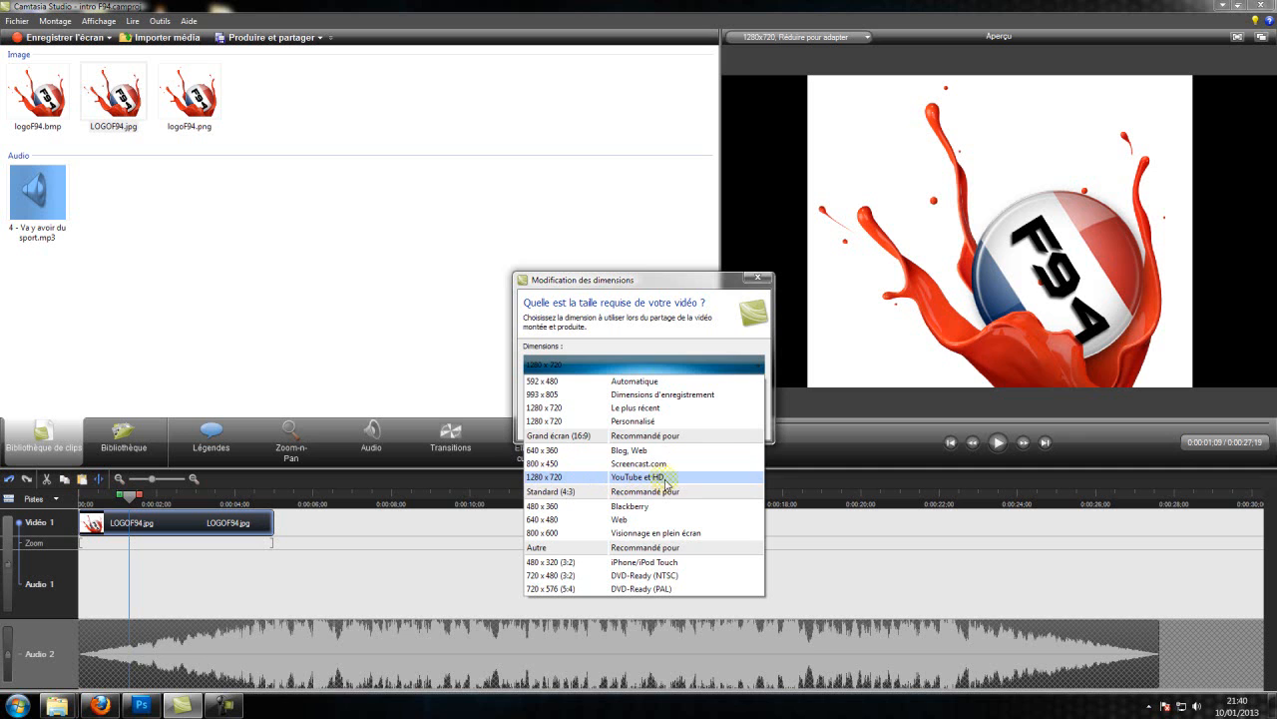
left_click(570, 477)
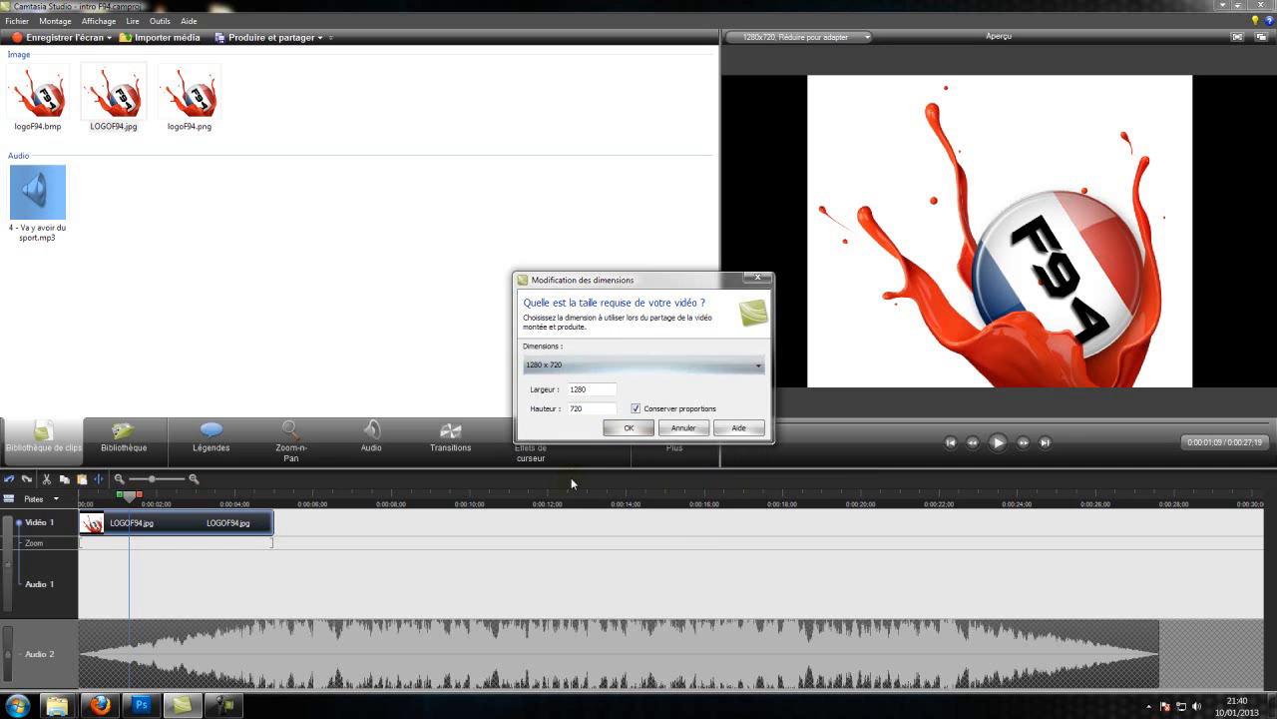
left_click(631, 429)
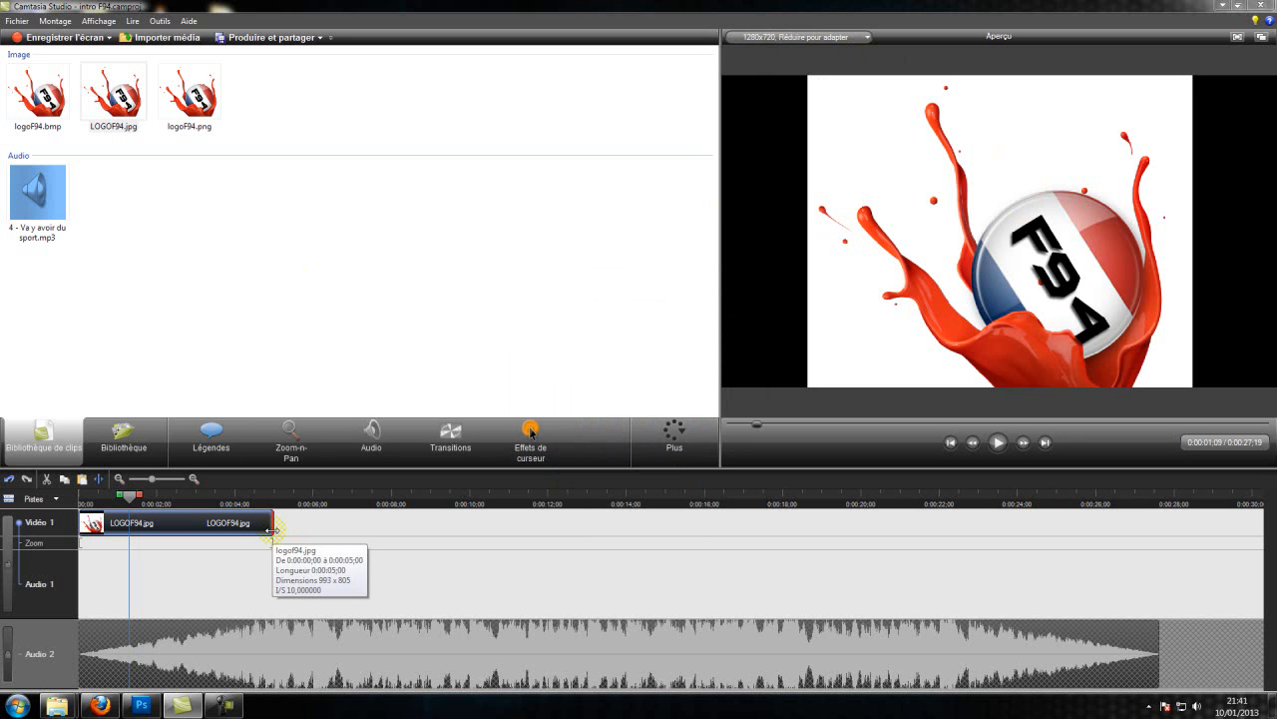
Step: Extend the LOGOF94.jpg clip on the Vidéo 1 track to 0:00:27;19, matching the end of the music
left_click_drag(271, 530, 1160, 544)
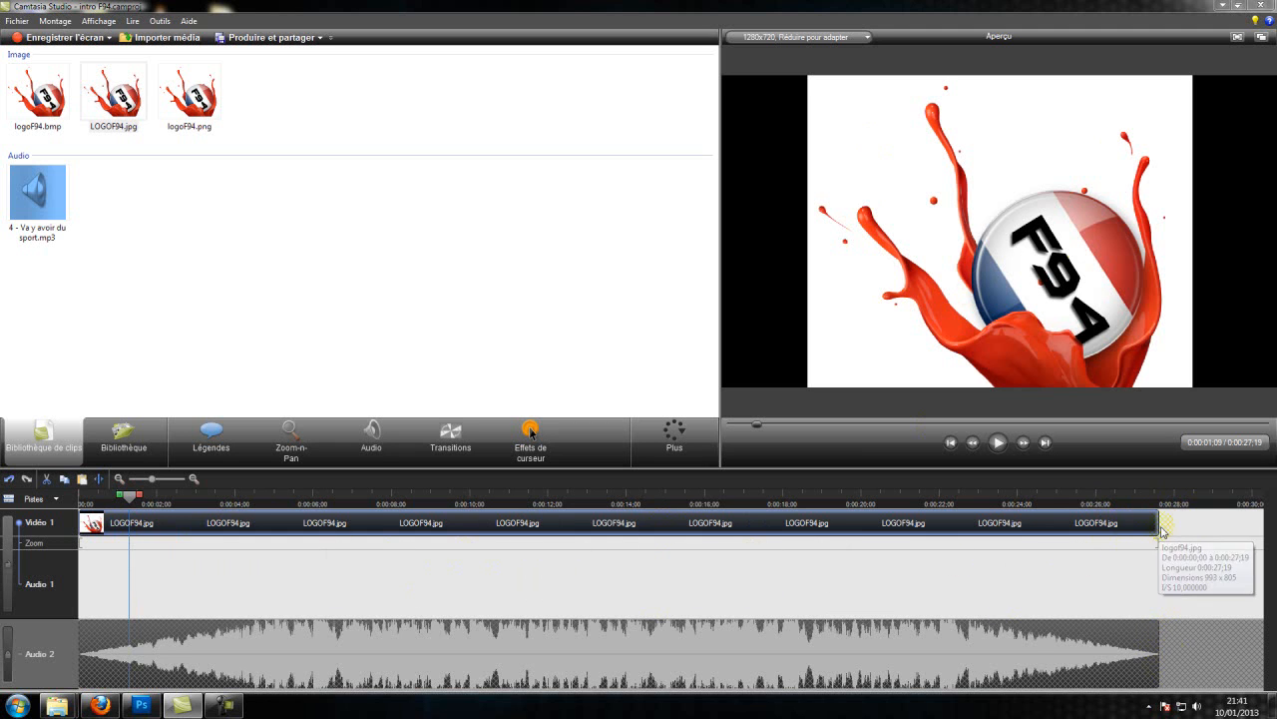
Step: Try shortening the logo clip to about 14 seconds with a preview past its end, and restore it to the music's full length
left_click_drag(1154, 538, 674, 537)
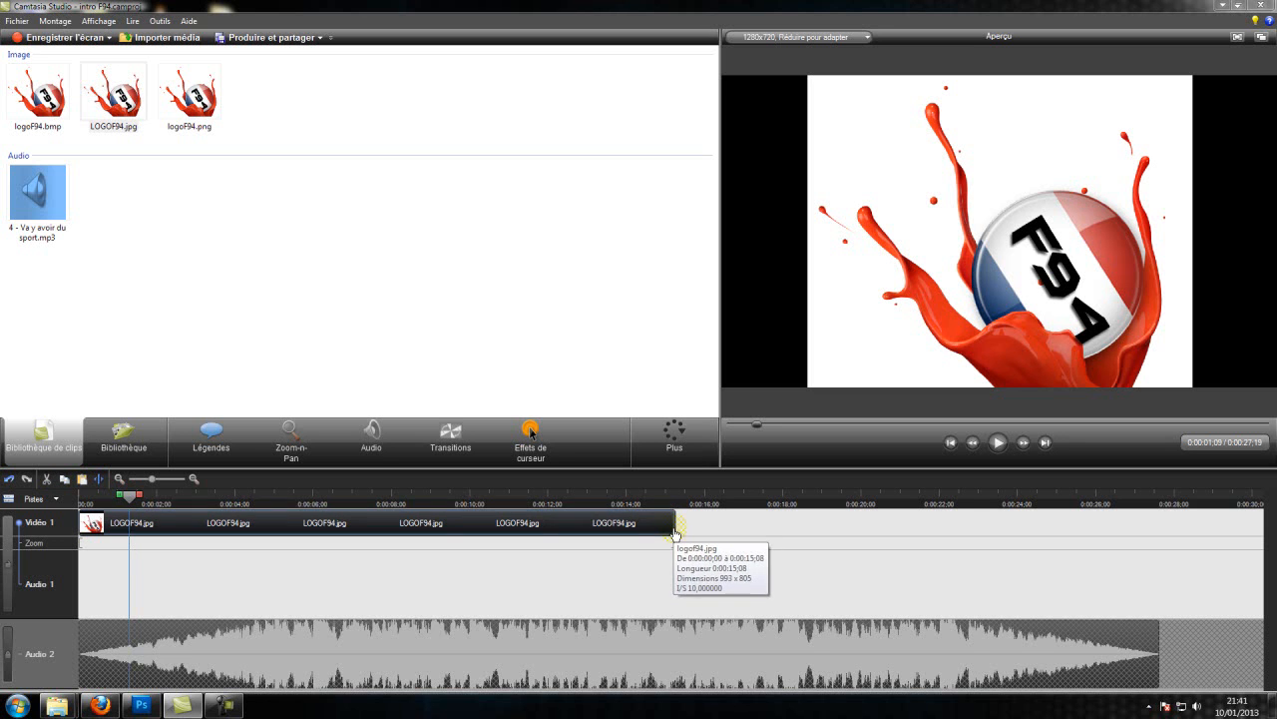
left_click_drag(677, 534, 626, 537)
left_click(597, 500)
left_click(997, 442)
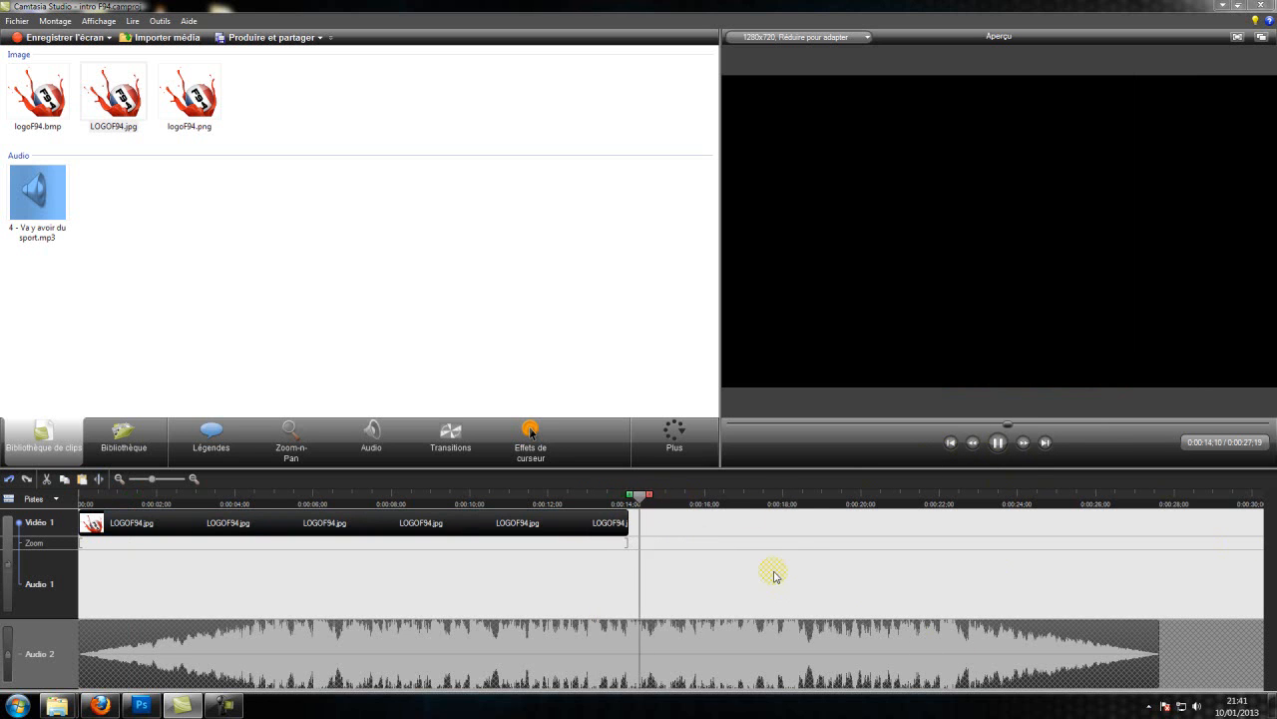
left_click(998, 442)
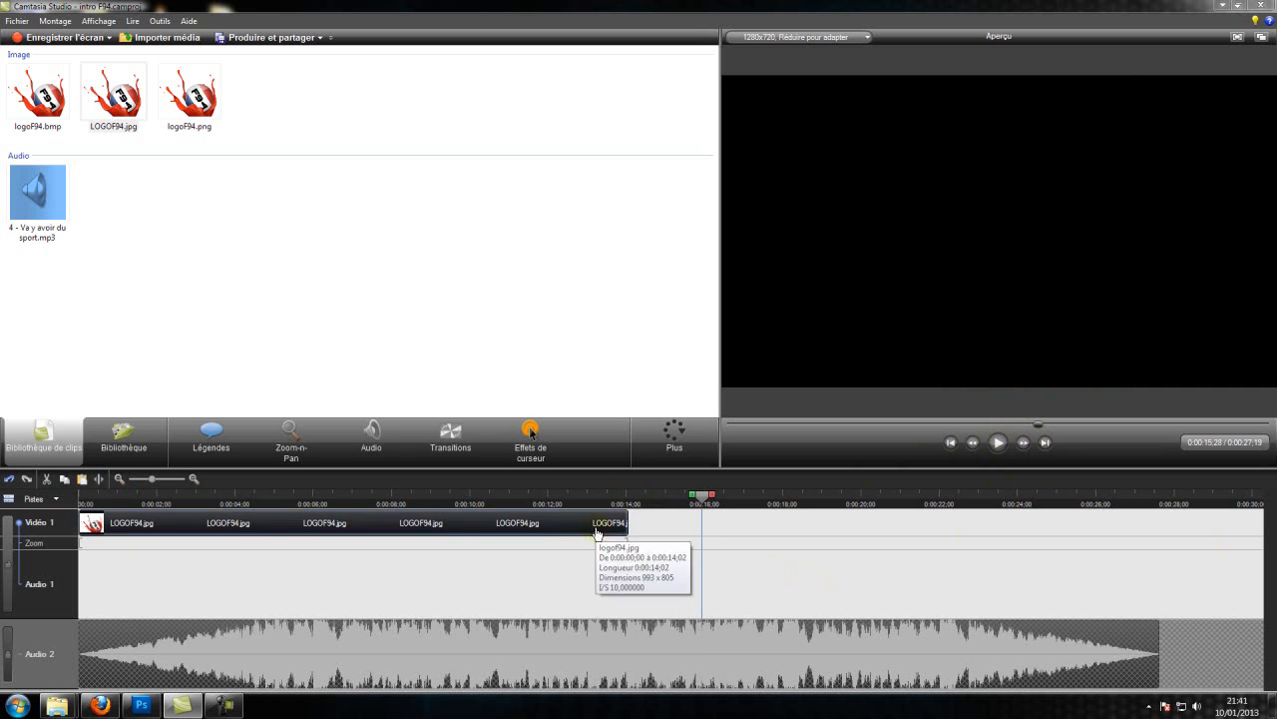
left_click_drag(627, 529, 1158, 527)
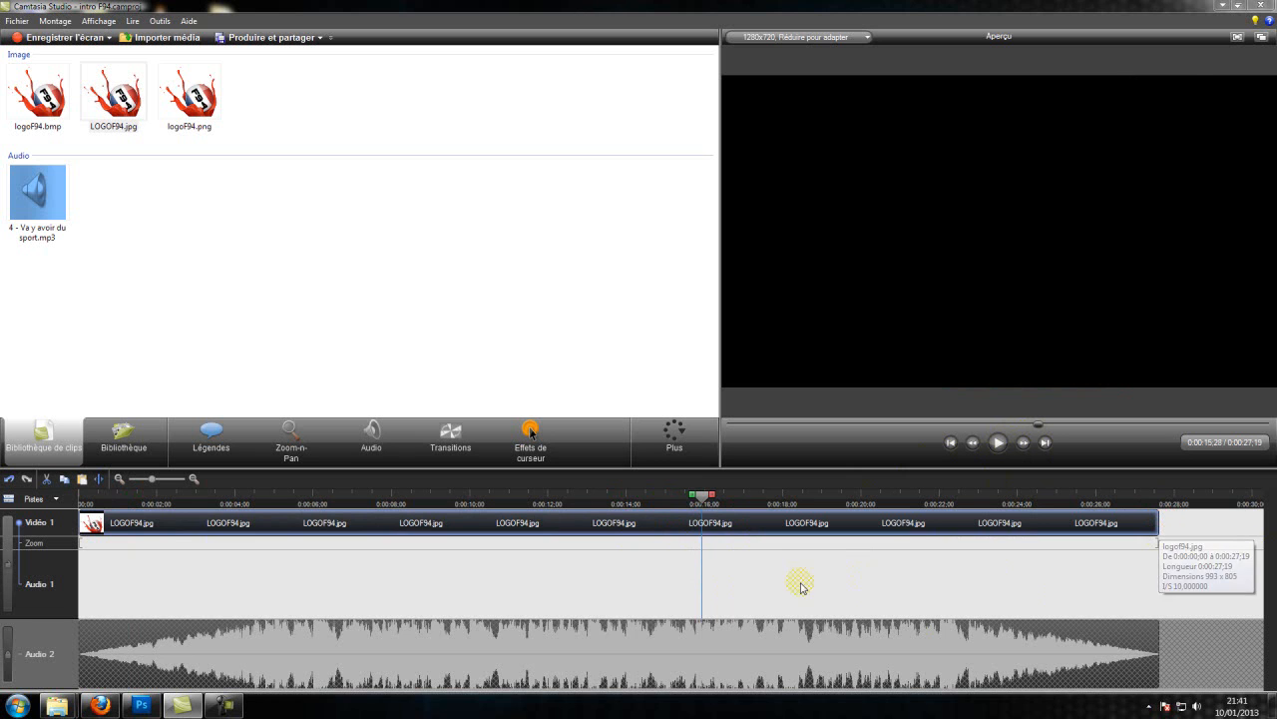
Step: Add a Zoom-n-Pan keyframe at the timeline start, scaled to about 259% and framing the upper-left paint splash
left_click(951, 442)
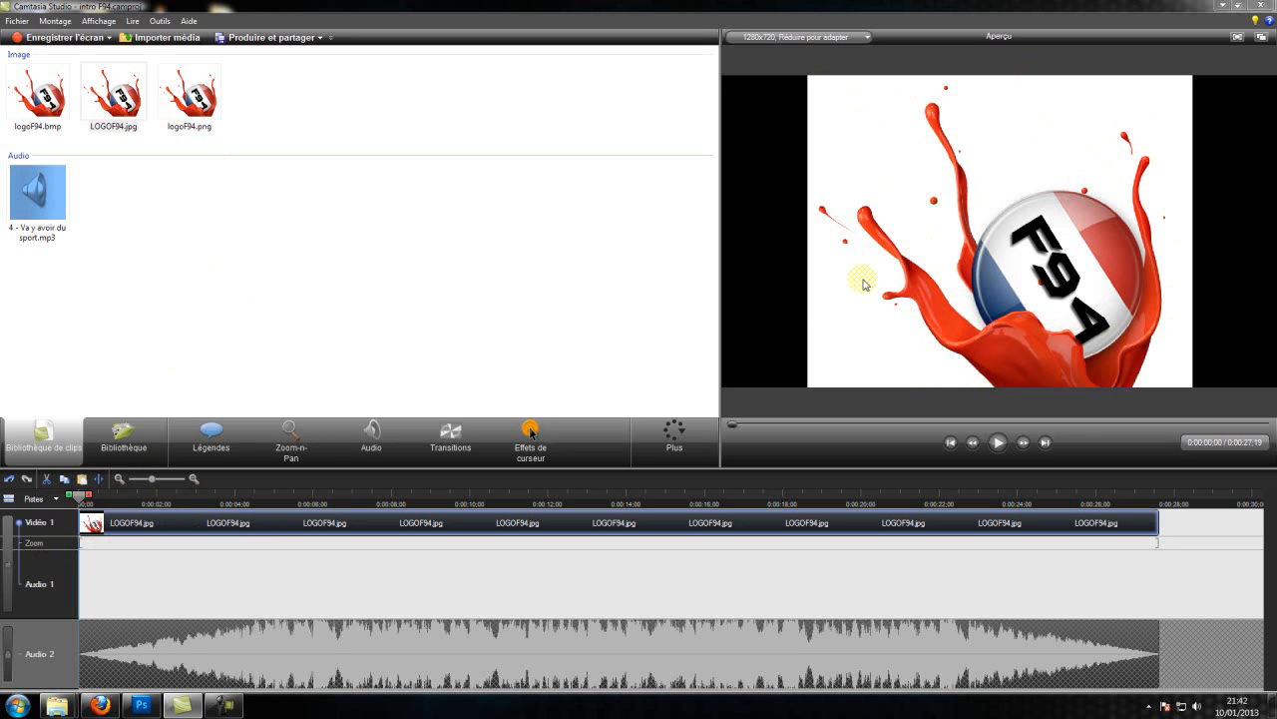
left_click(301, 457)
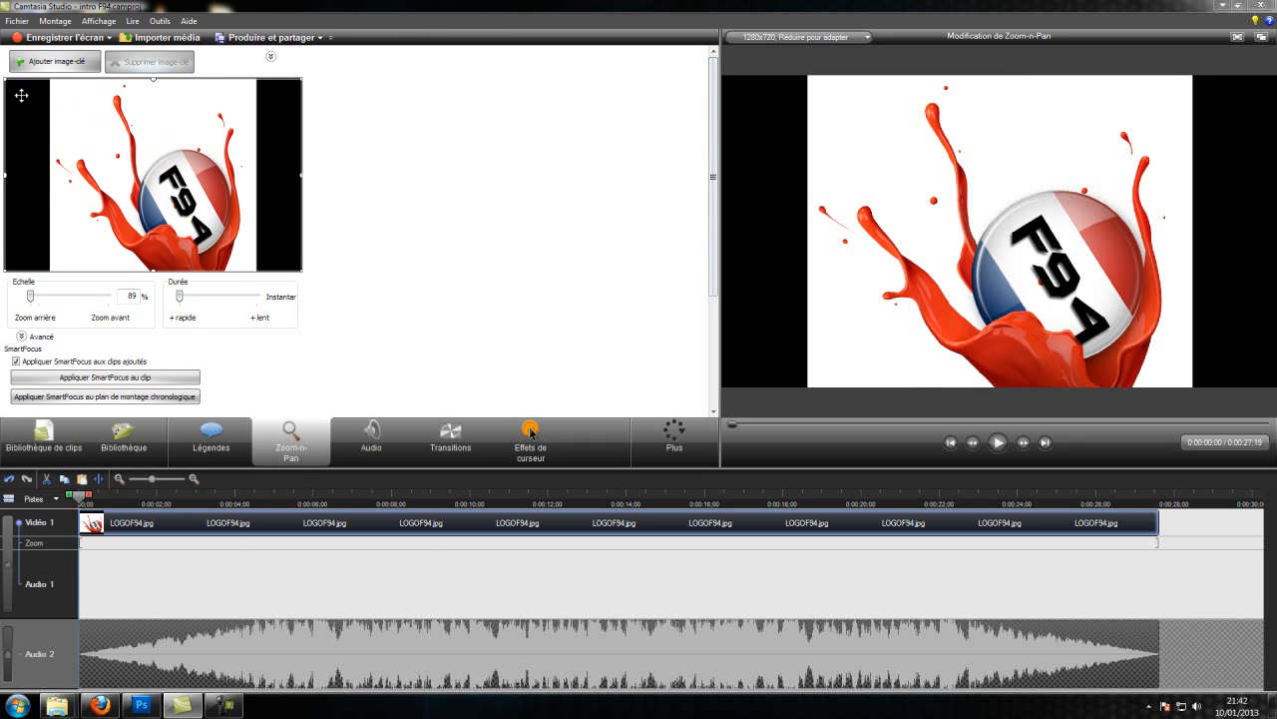
mouse_move(301, 270)
left_mouse_down()
mouse_move(100, 113)
mouse_move(211, 176)
mouse_move(57, 114)
mouse_move(226, 178)
mouse_move(114, 143)
mouse_move(63, 109)
mouse_move(122, 155)
mouse_move(242, 208)
mouse_move(254, 150)
mouse_move(162, 145)
mouse_move(130, 175)
mouse_move(130, 197)
mouse_move(205, 252)
mouse_move(143, 206)
mouse_move(118, 160)
left_mouse_up()
left_click_drag(172, 199, 136, 114)
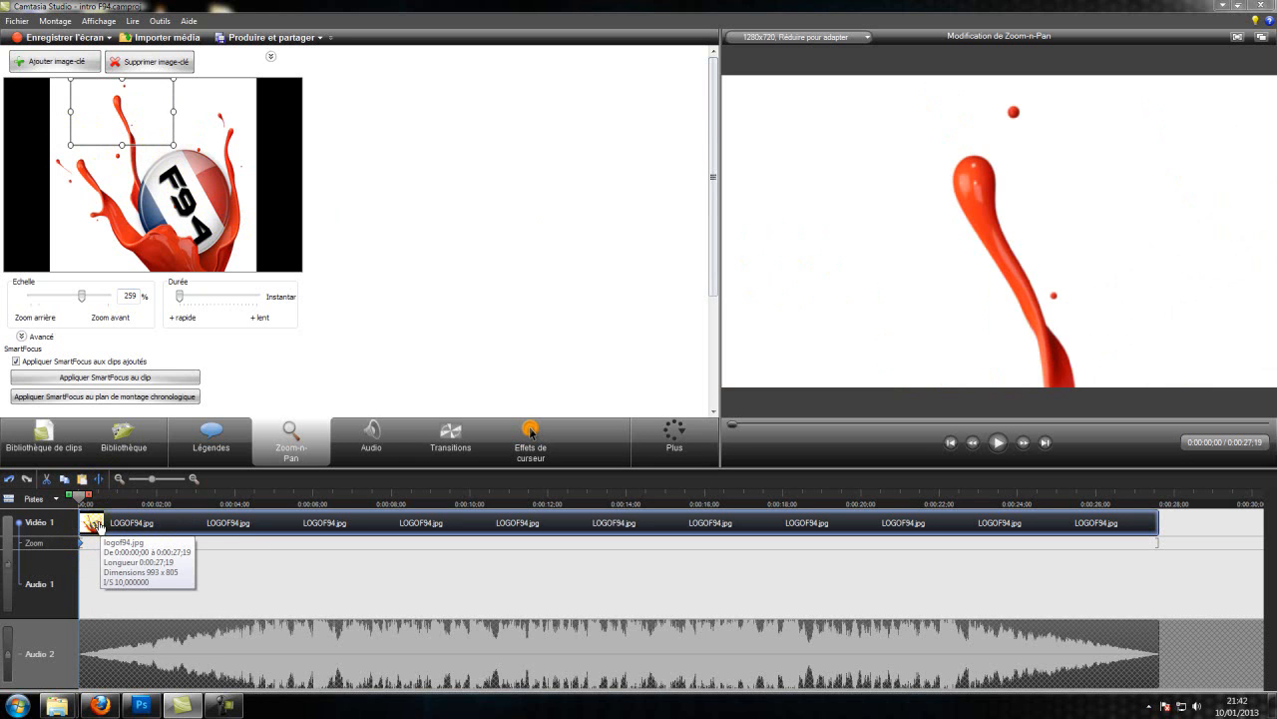
Step: Enlarge the timeline scale and add a Zoom-n-Pan keyframe at 1 second, framing the droplets above the badge's right side
left_click(195, 480)
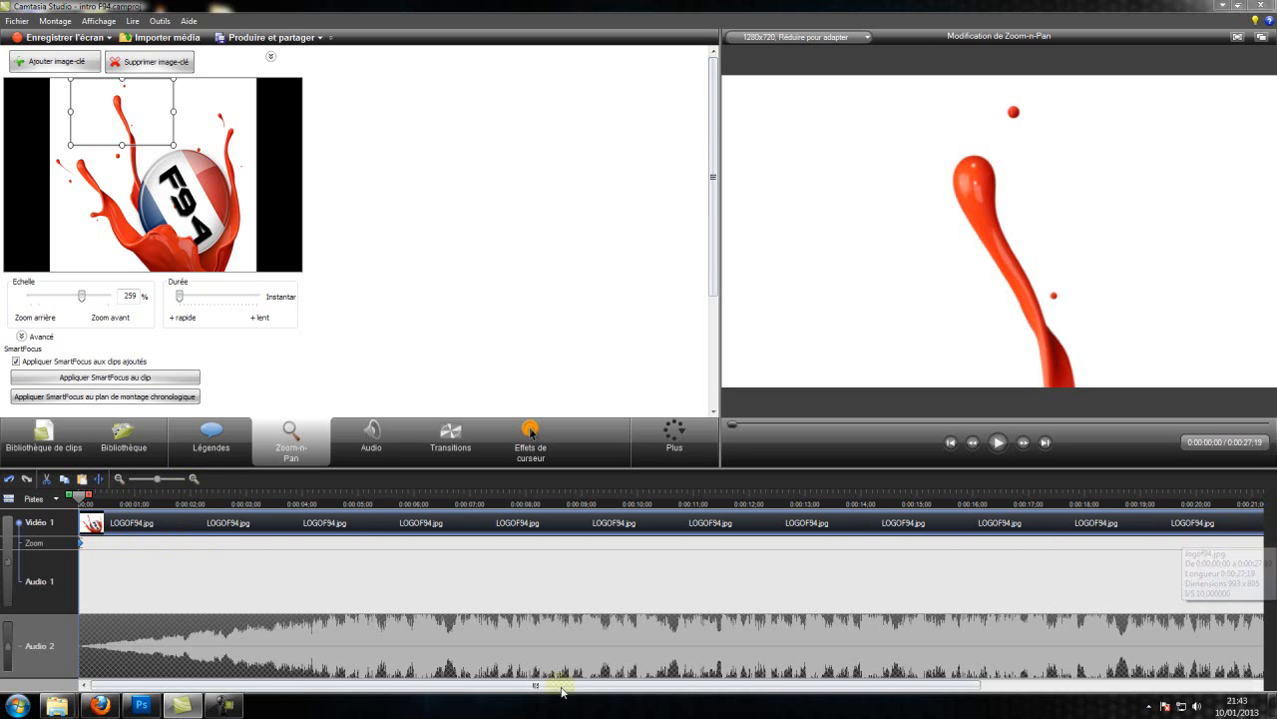
left_click_drag(127, 687, 20, 704)
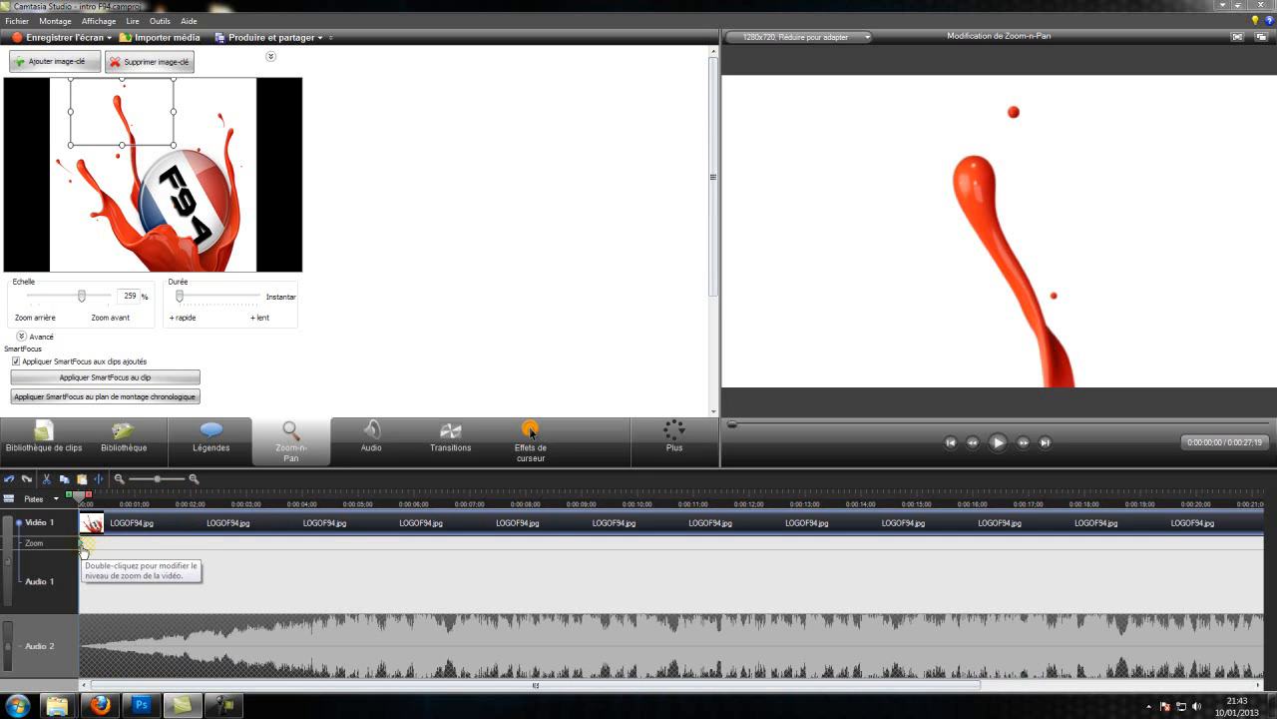
left_click(135, 504)
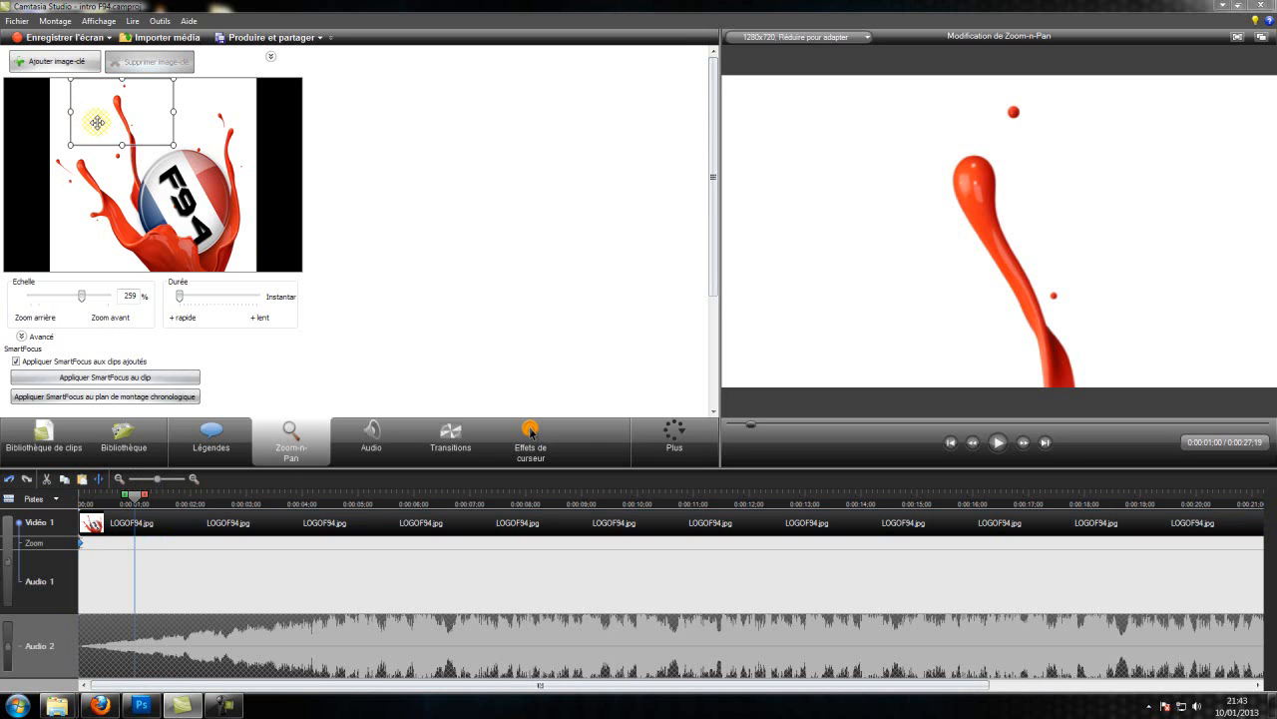
left_click_drag(97, 122, 178, 141)
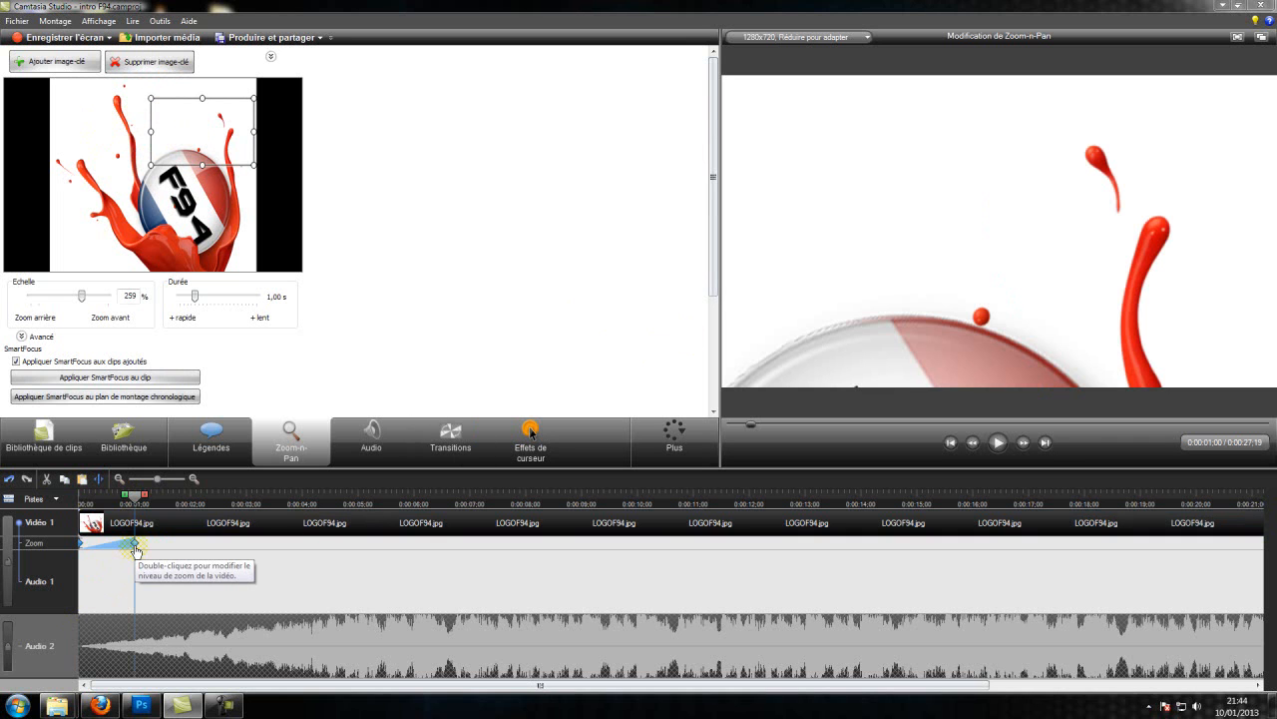
Step: Add Zoom-n-Pan keyframes at 2 seconds on the badge's right side and at 3 seconds on the logo's bottom
left_click_drag(136, 501, 192, 502)
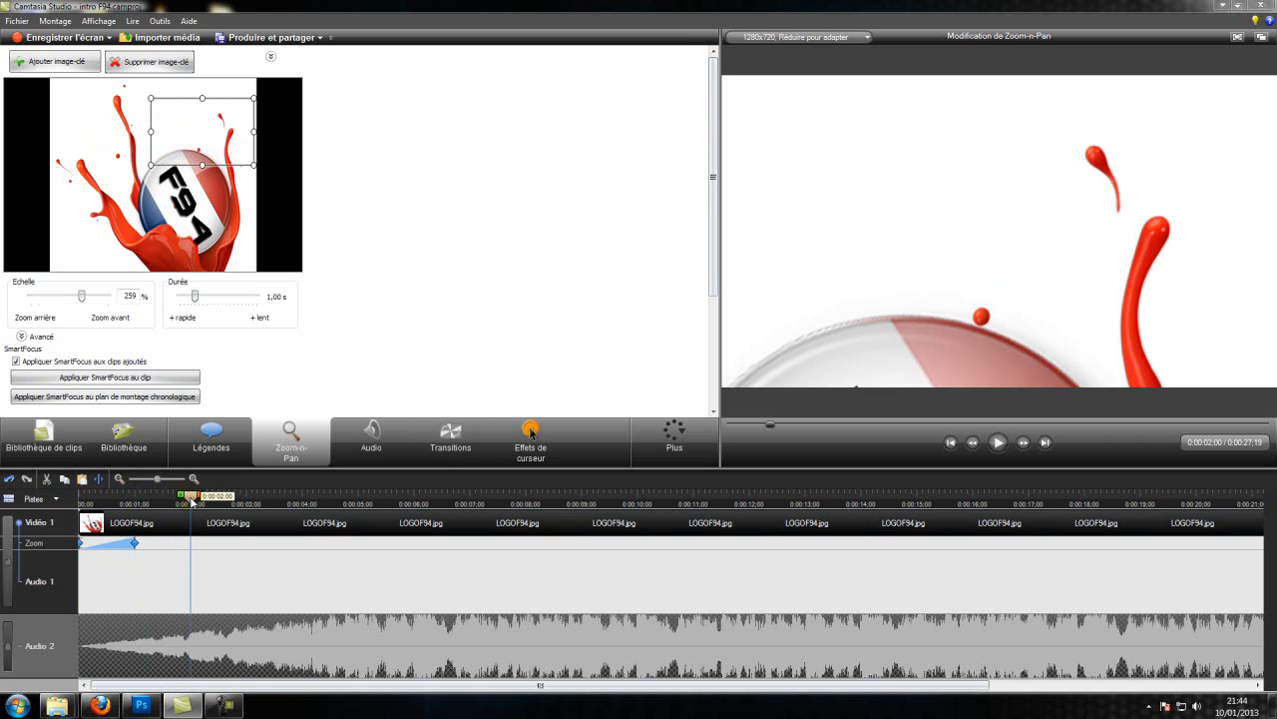
left_click_drag(189, 140, 212, 197)
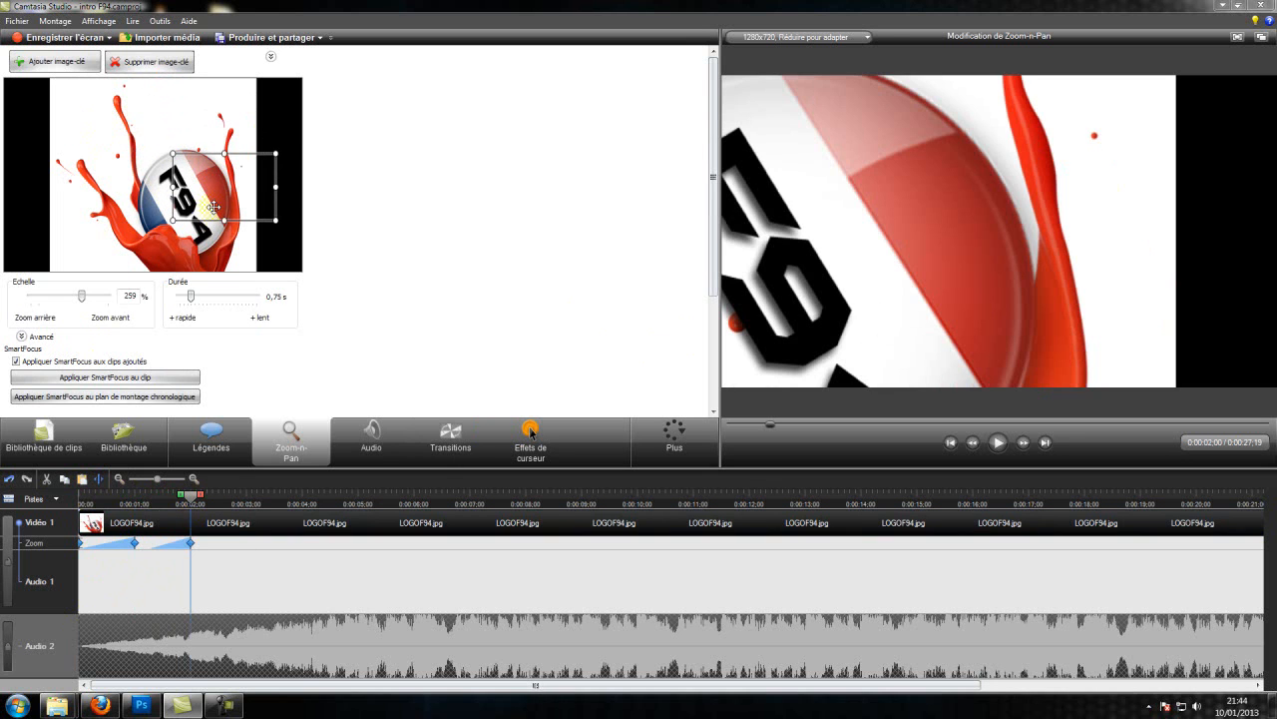
left_click_drag(192, 496, 249, 503)
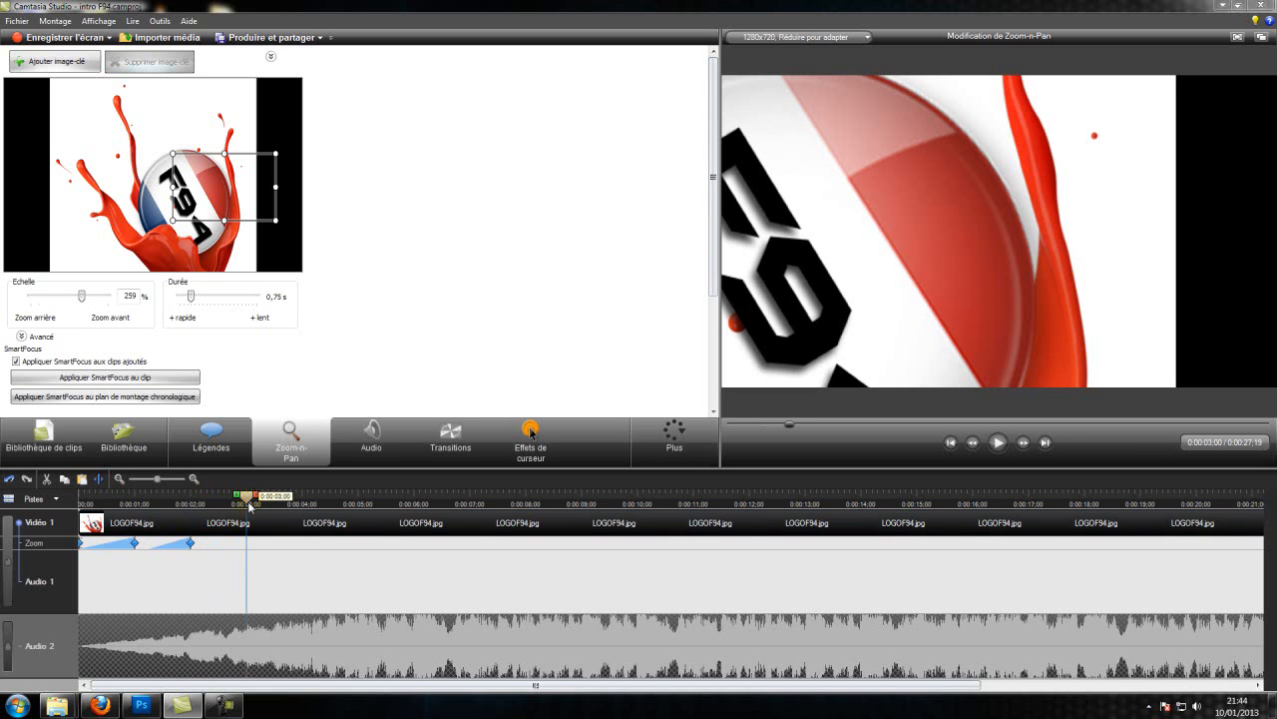
left_click_drag(205, 214, 171, 266)
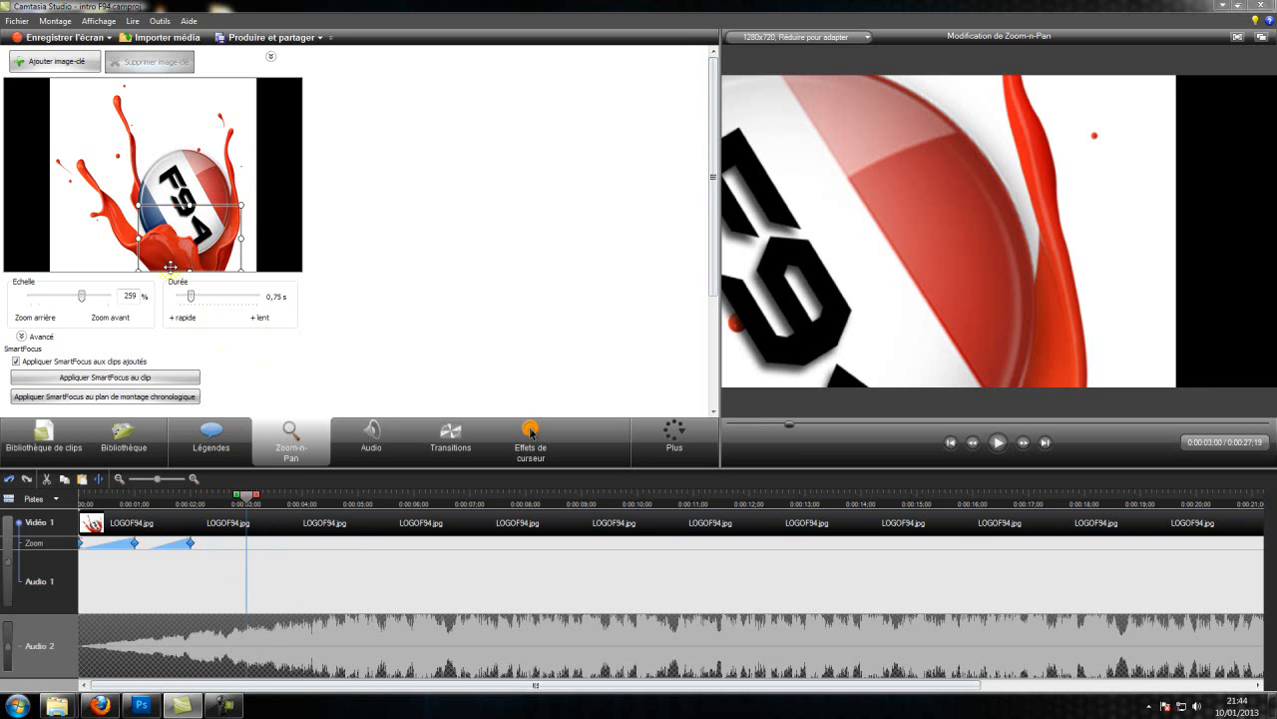
Step: Add Zoom-n-Pan keyframes at about 4 seconds on the lower-left splash and about 5 seconds on the upper-left droplets
left_click_drag(247, 496, 309, 497)
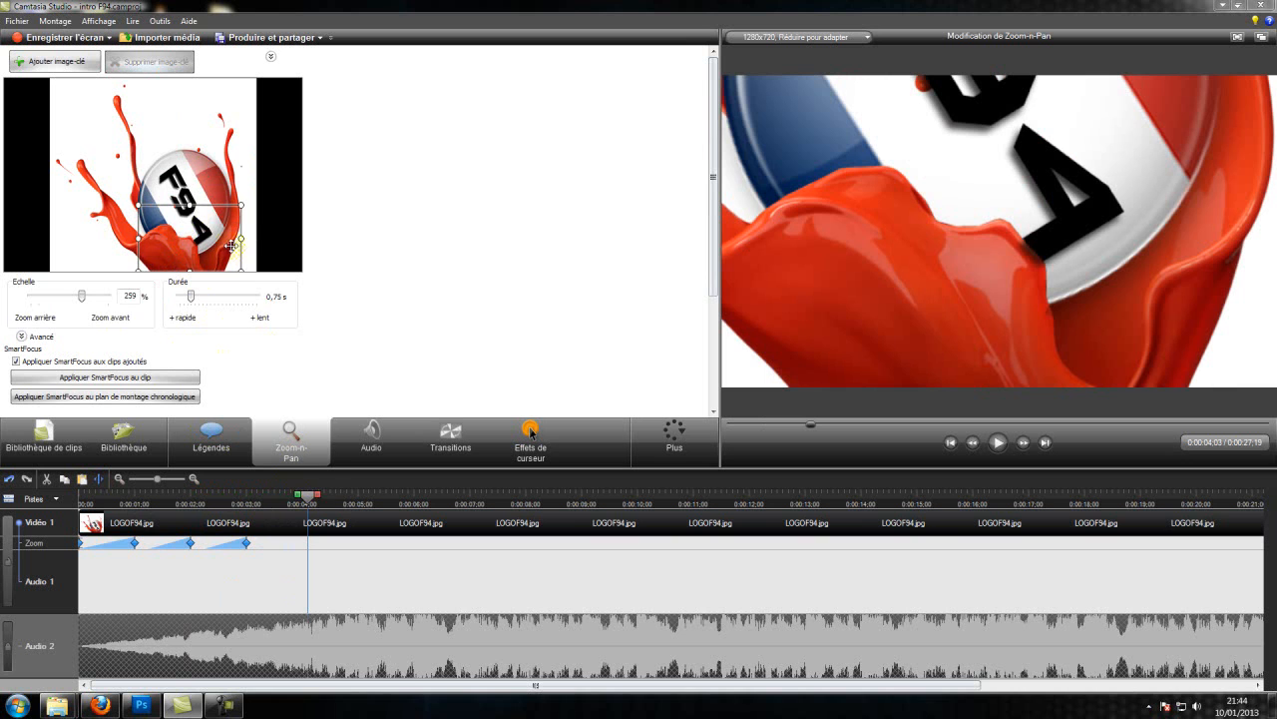
left_click_drag(213, 269, 153, 249)
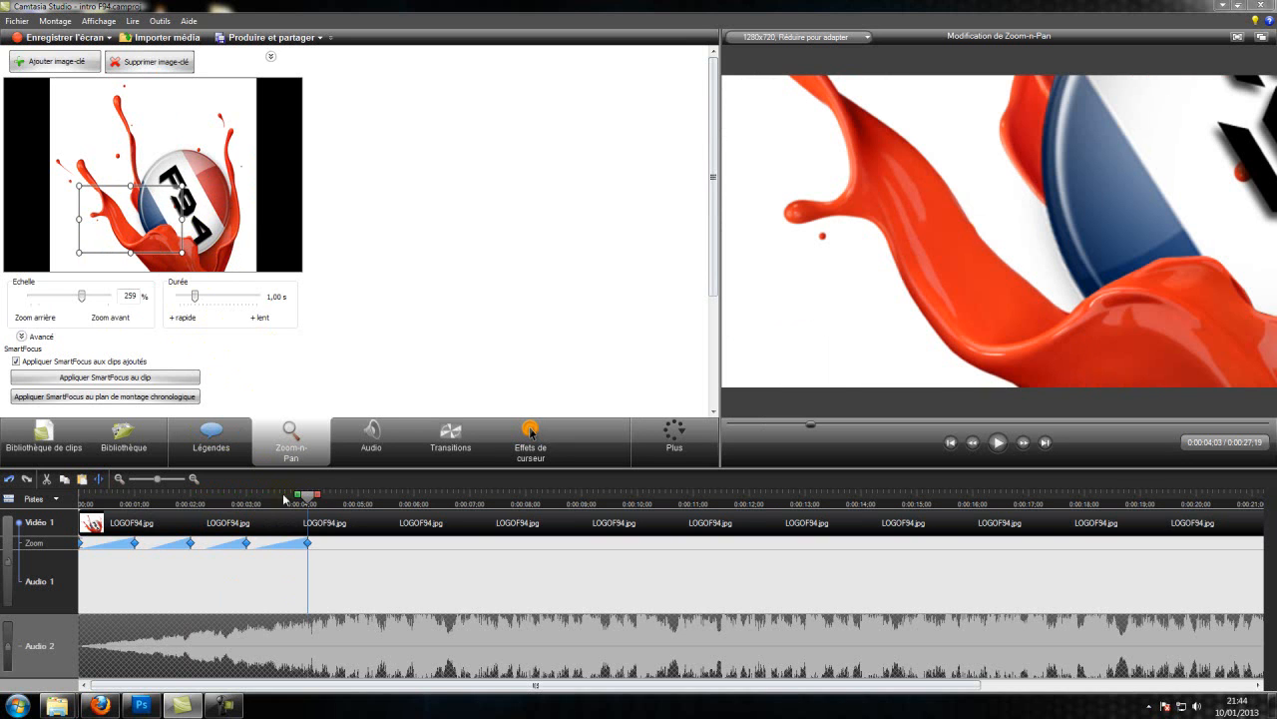
left_click_drag(311, 504, 362, 499)
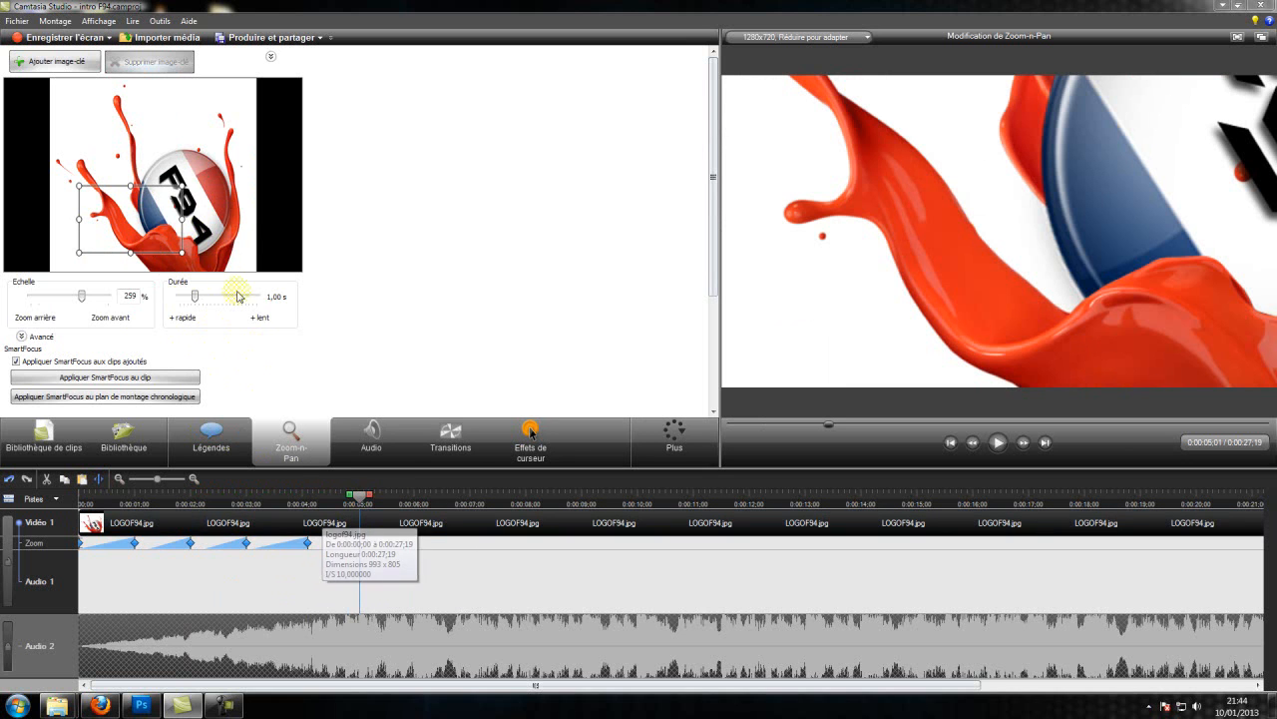
left_click_drag(138, 219, 113, 155)
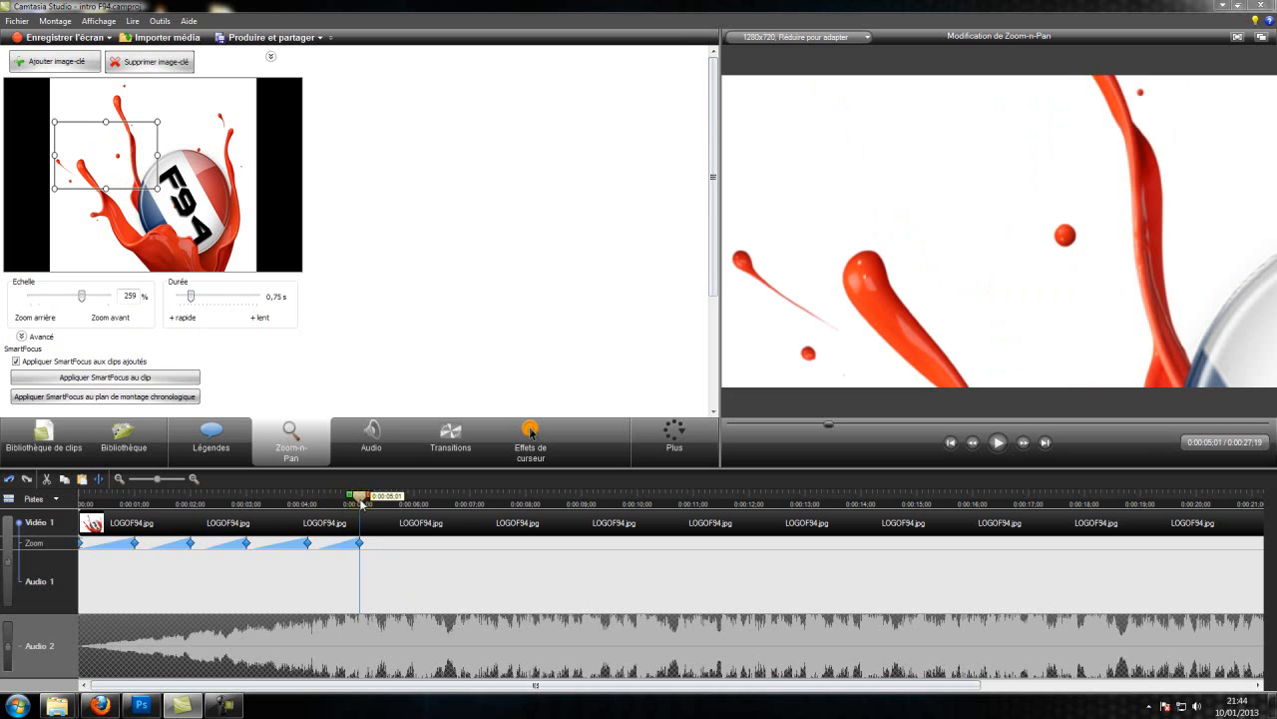
left_click(222, 707)
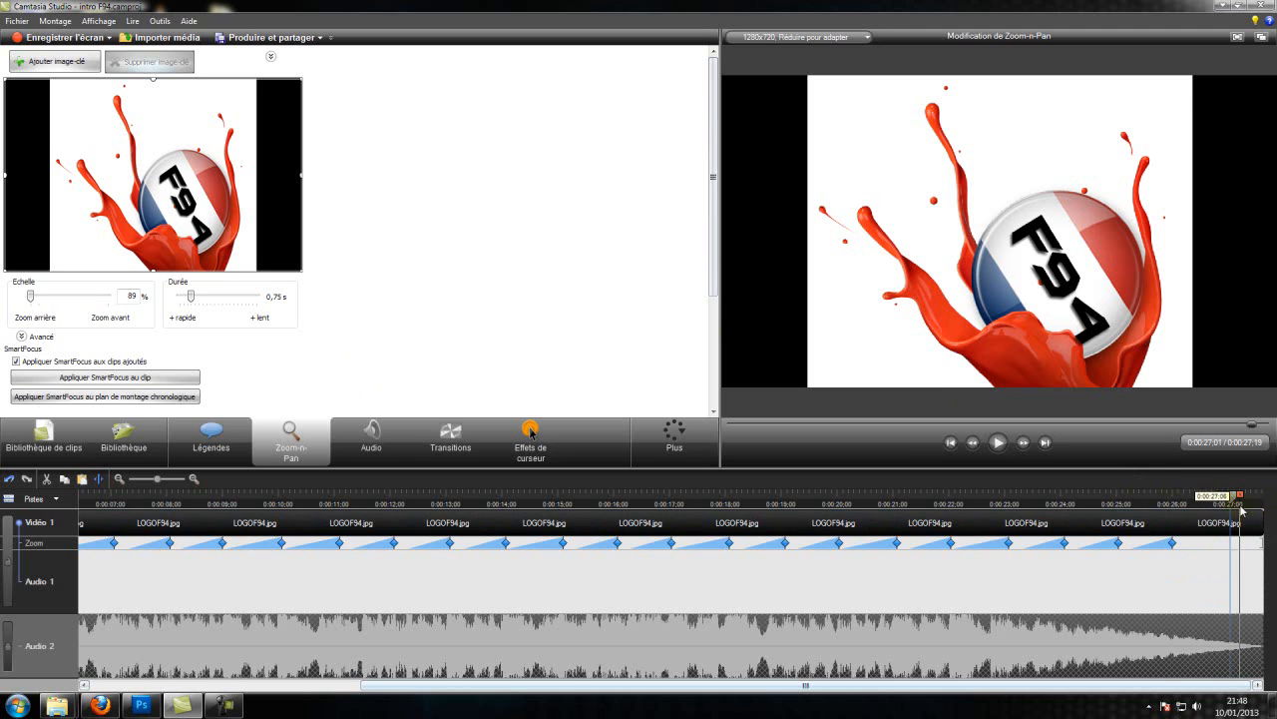
left_click(1269, 499)
left_click_drag(1263, 501, 1231, 501)
Step: Inspect the transition durations of the Zoom-n-Pan keyframes from 1 to 6 seconds, trying a longer duration on the 2-second one
left_click_drag(864, 689, 549, 711)
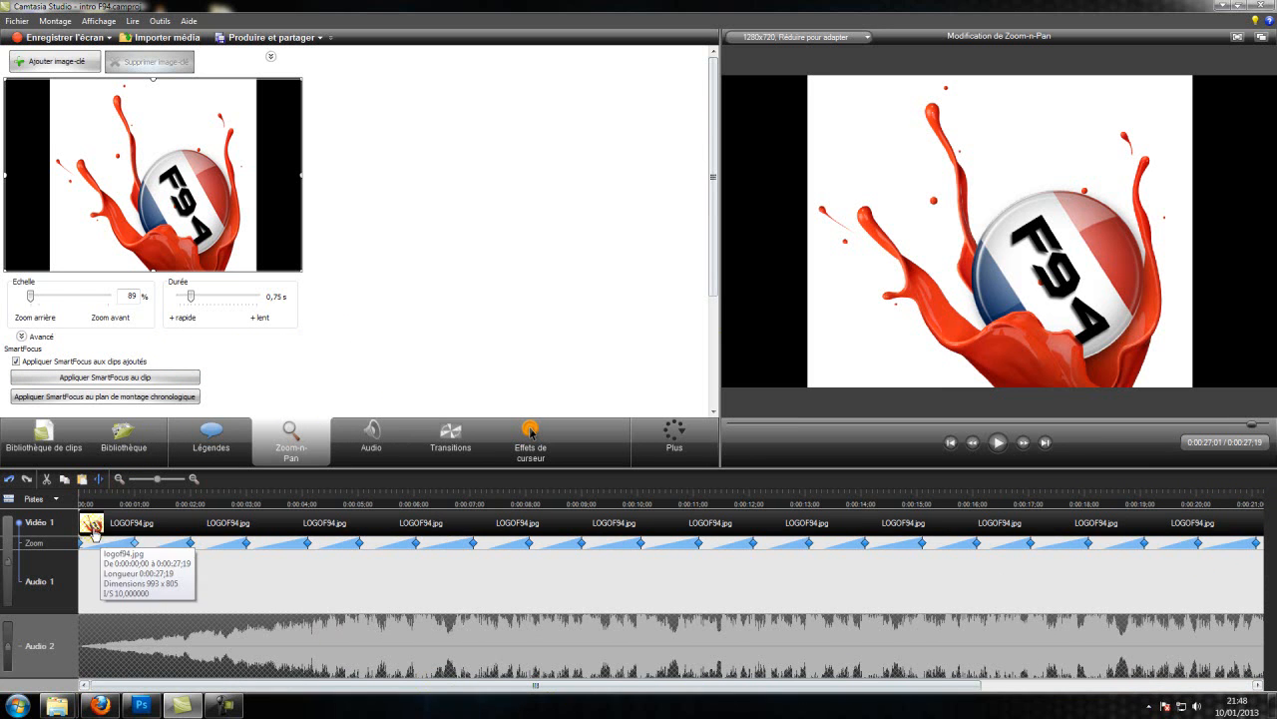
left_click(106, 547)
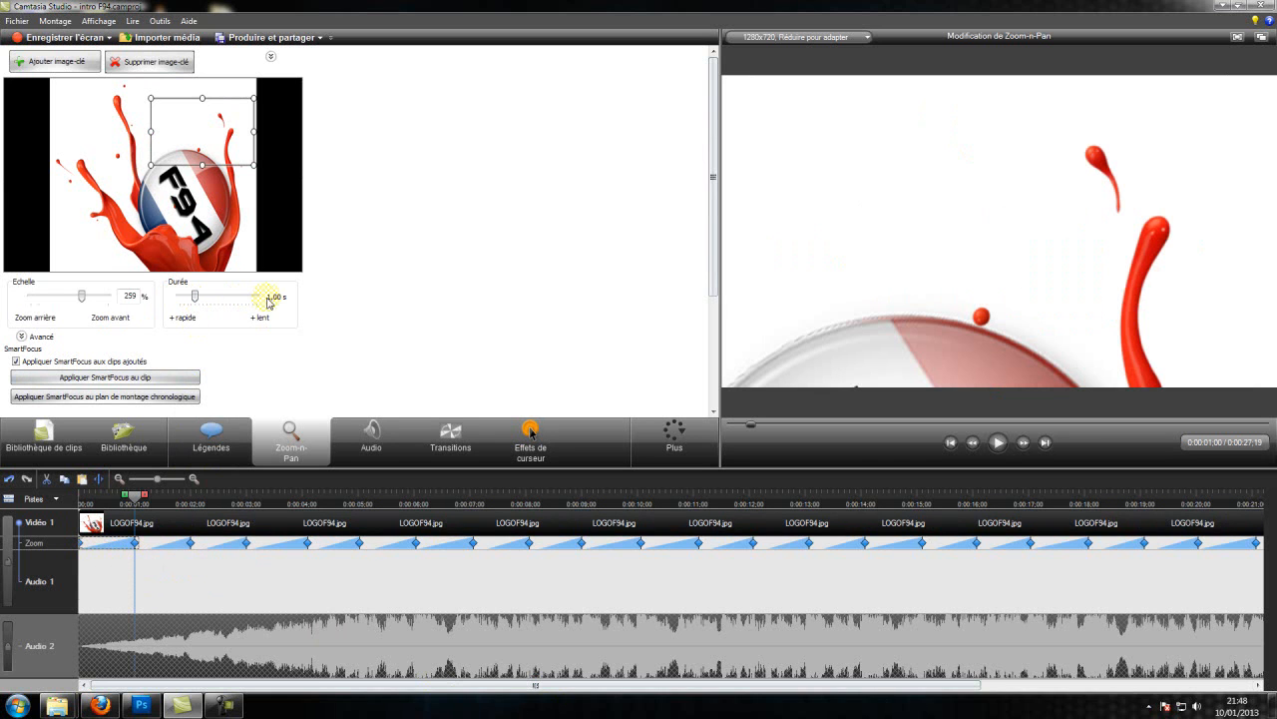
left_click(167, 545)
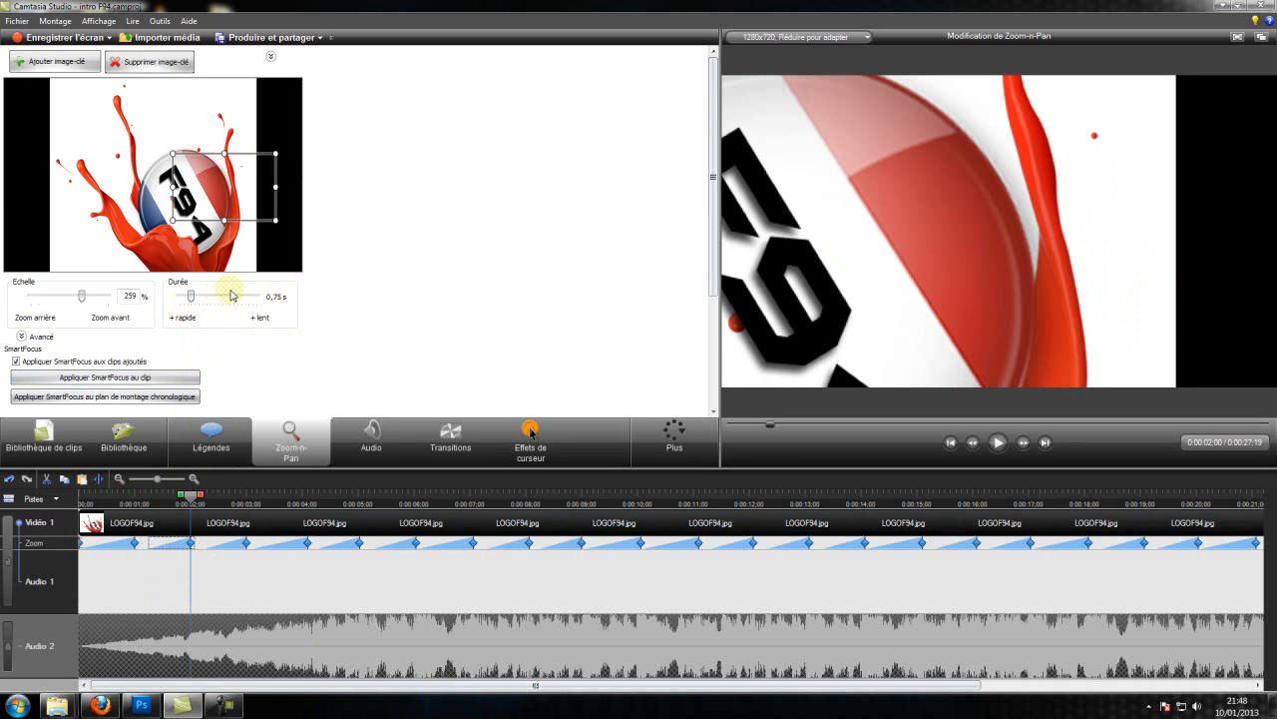
left_click_drag(191, 296, 261, 305)
mouse_move(190, 299)
left_mouse_down()
mouse_move(249, 300)
mouse_move(201, 304)
left_mouse_up()
left_click(229, 544)
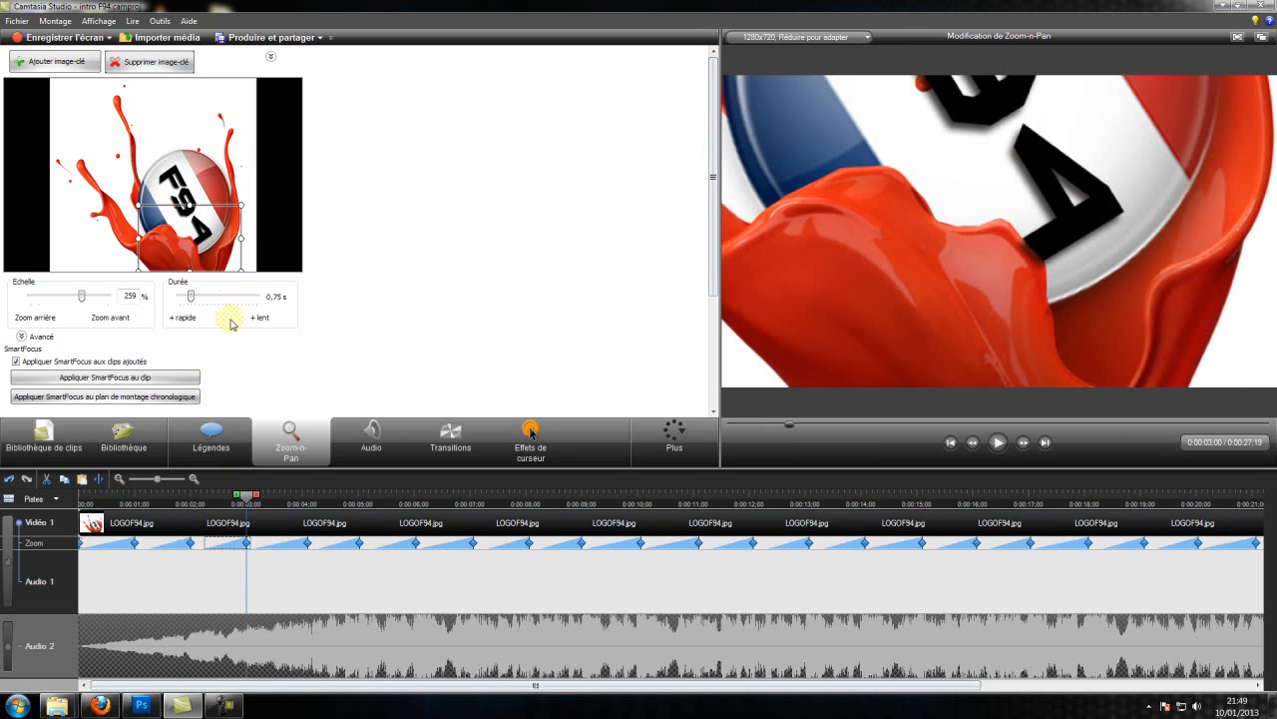
left_click(285, 546)
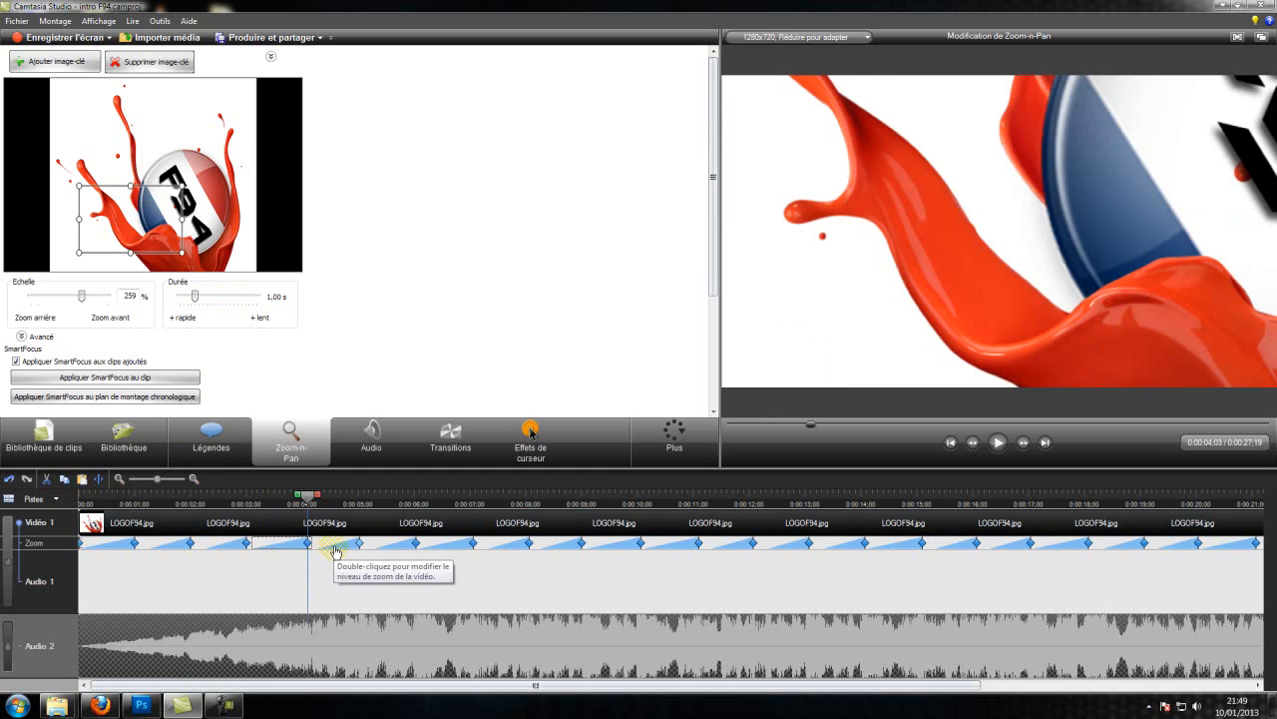
left_click(334, 545)
left_click(382, 545)
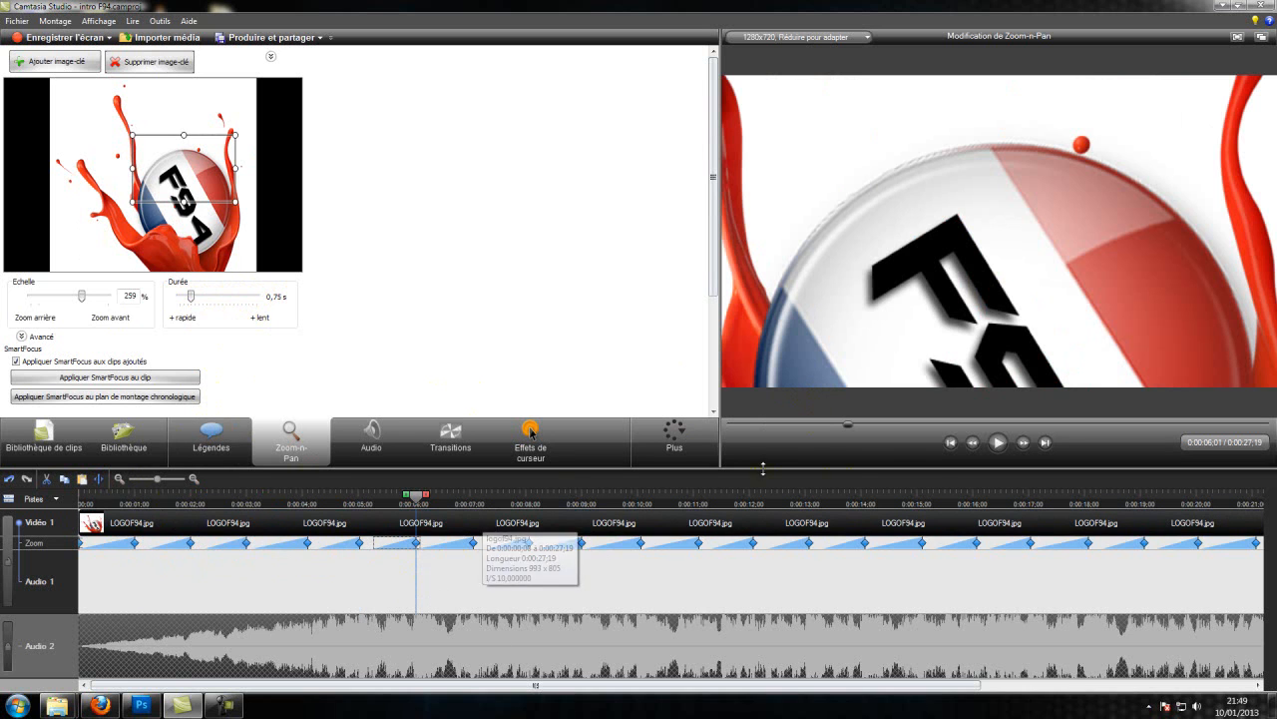
Step: Return to the timeline start and set the 1-second Zoom-n-Pan keyframe's duration to instant
left_click(952, 446)
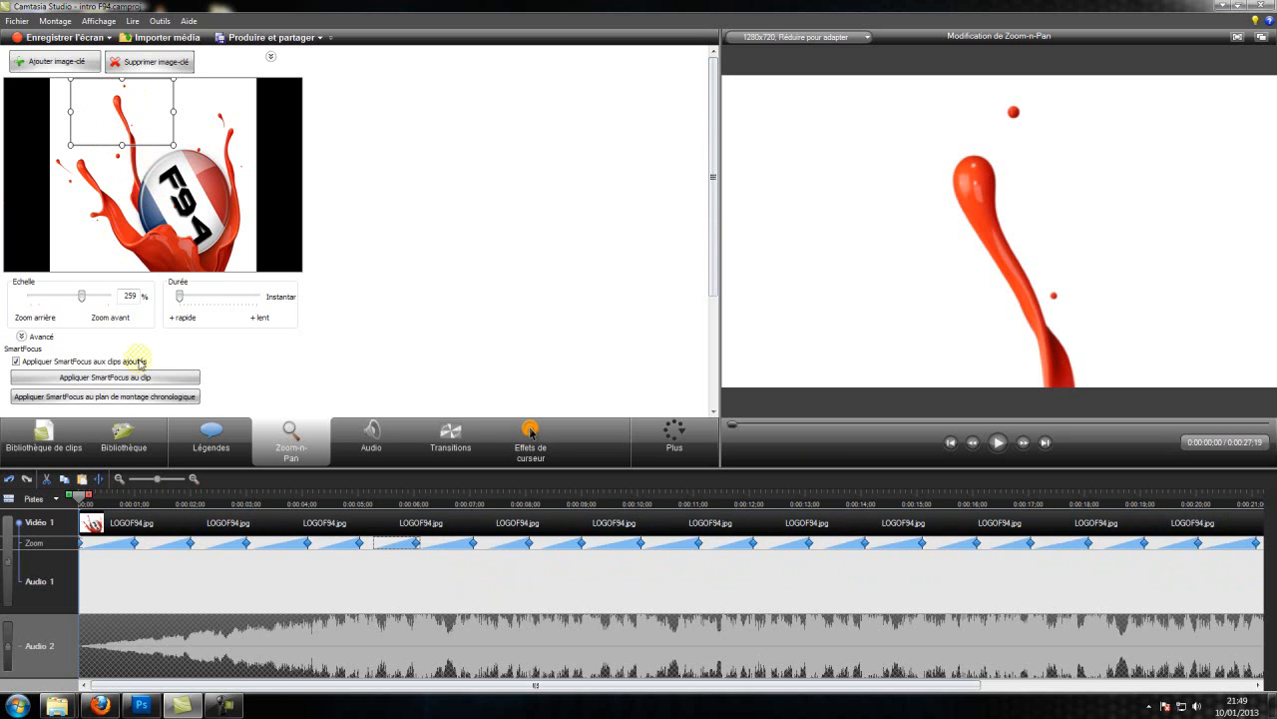
left_click(122, 543)
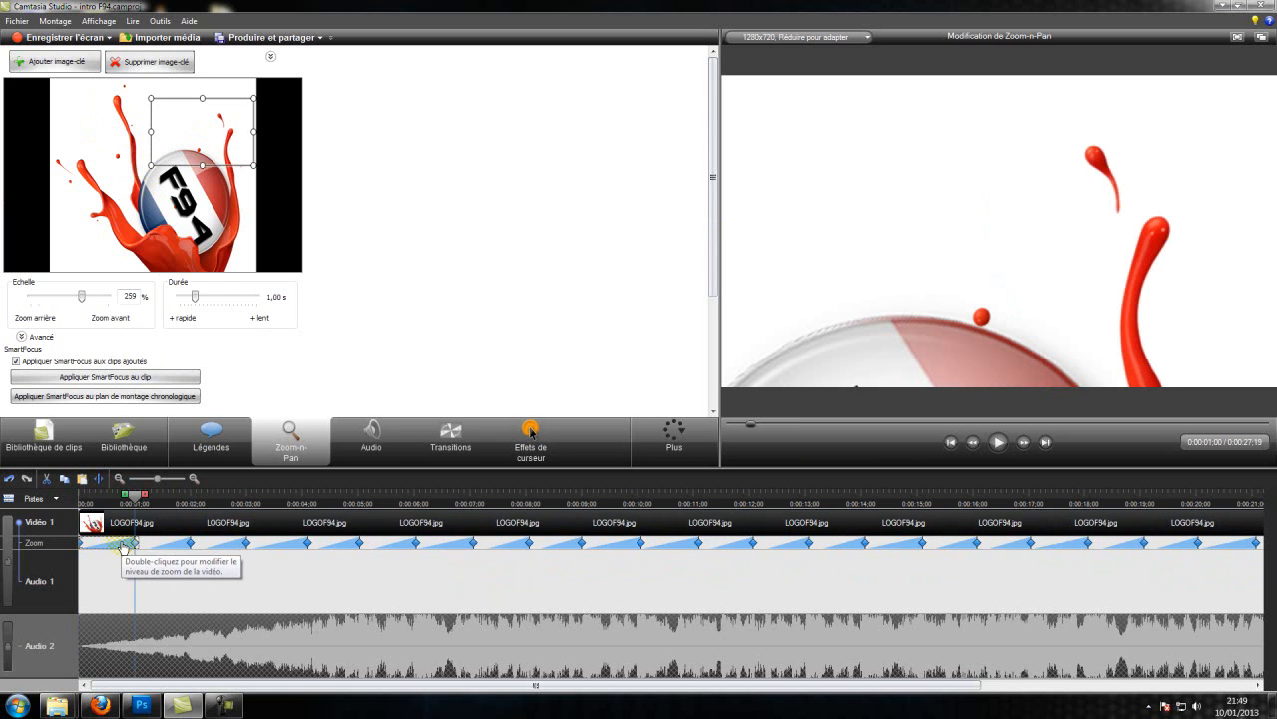
left_click(187, 300)
left_click(165, 544)
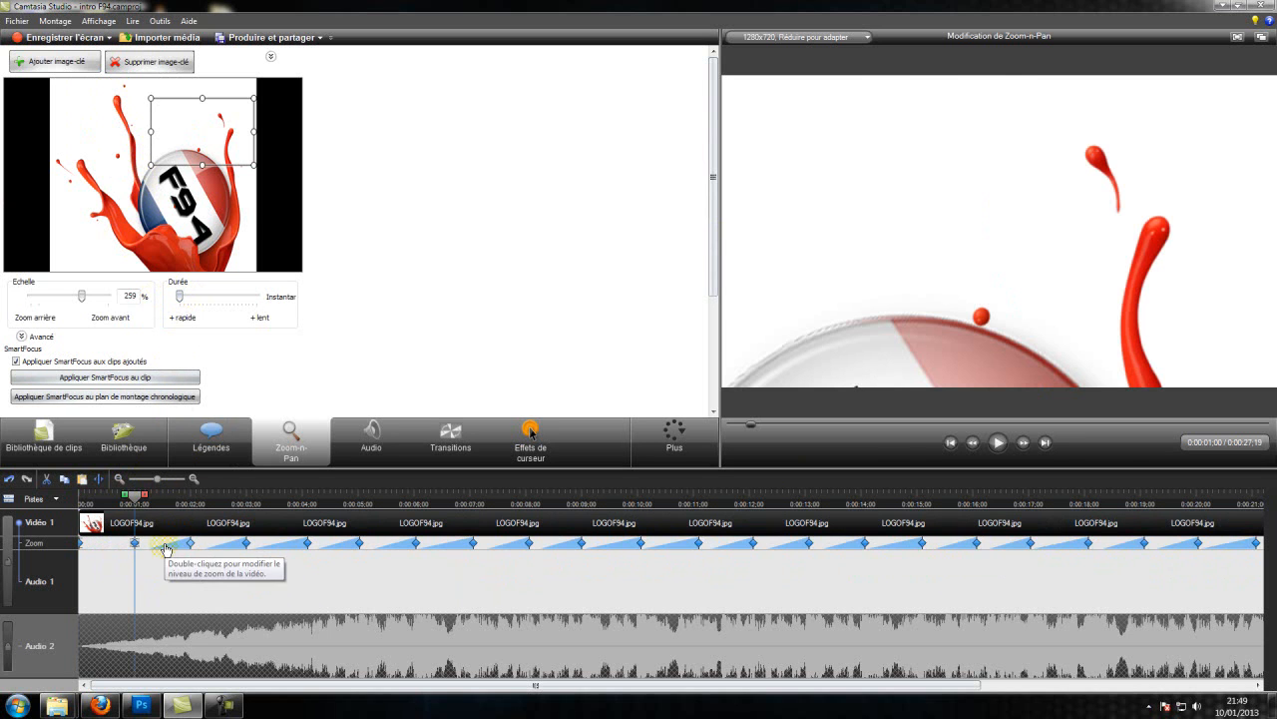
Step: Set the Zoom-n-Pan keyframes at 2 and 3 seconds to an instant transition duration
left_click(199, 303)
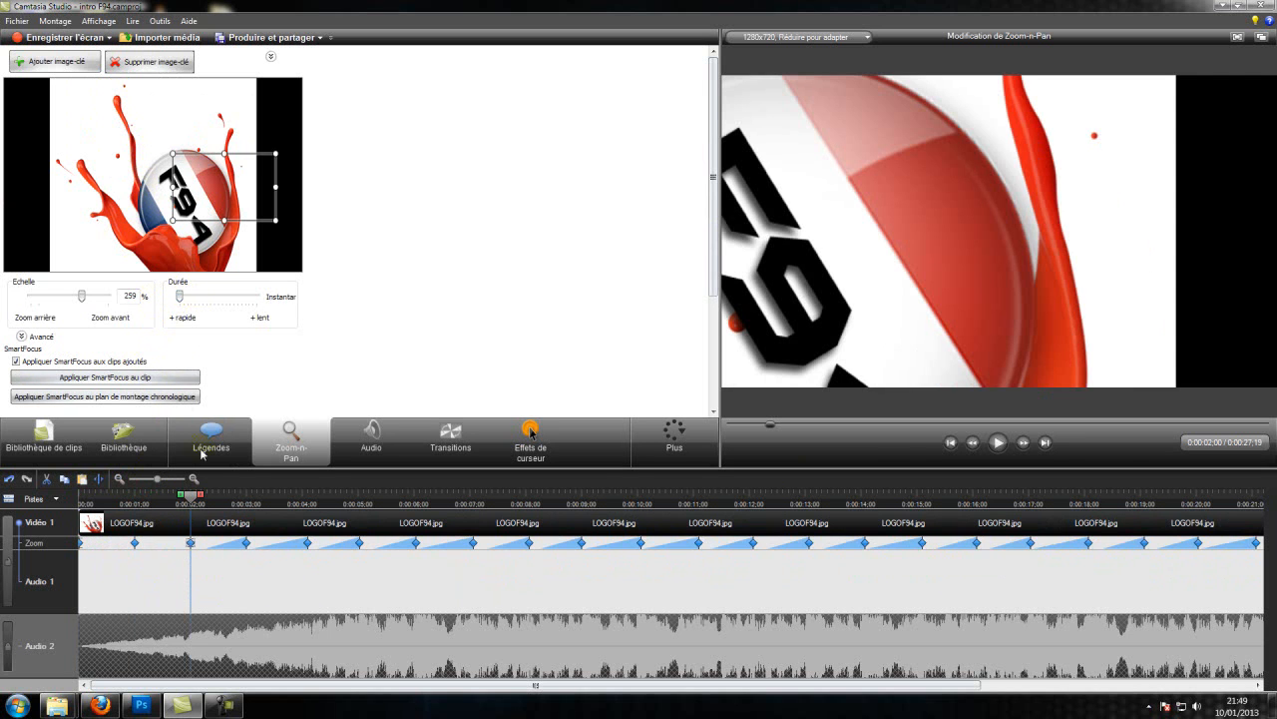
left_click(212, 545)
left_click_drag(190, 297, 160, 294)
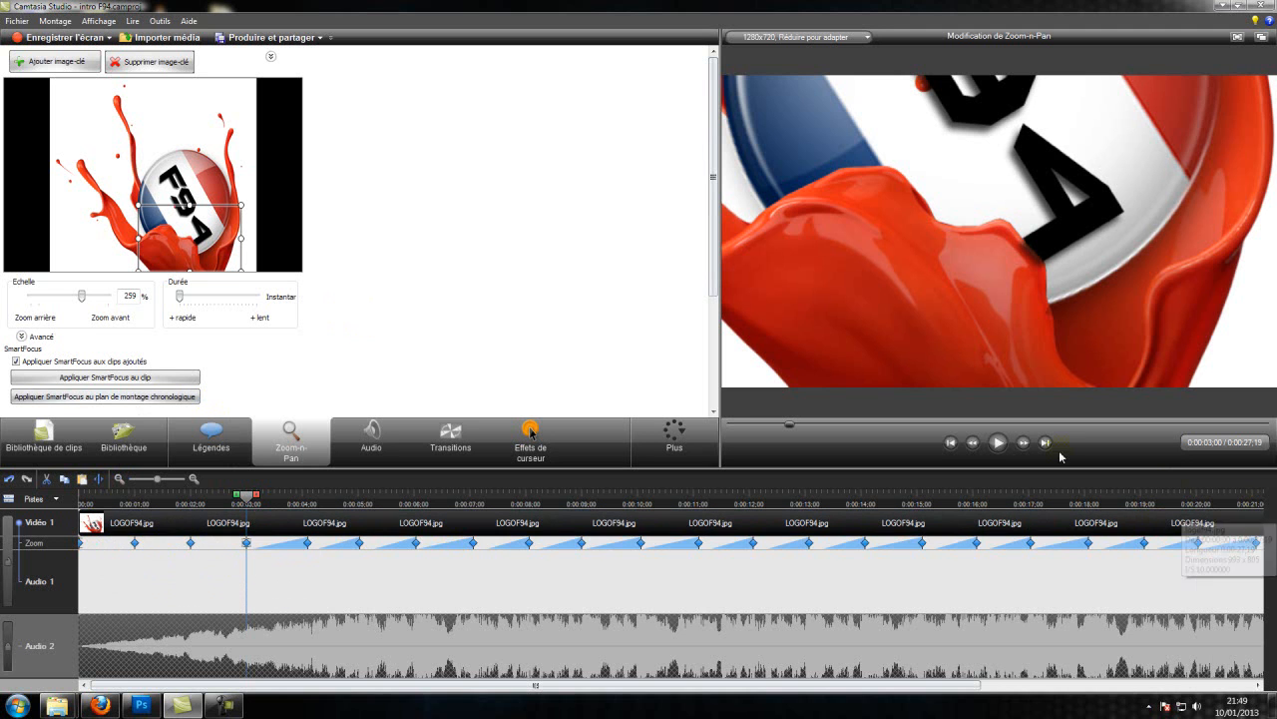
Step: Play the clip from the beginning to compare the instant zooms with the gradual ones, and pause after about 8 seconds
left_click(949, 446)
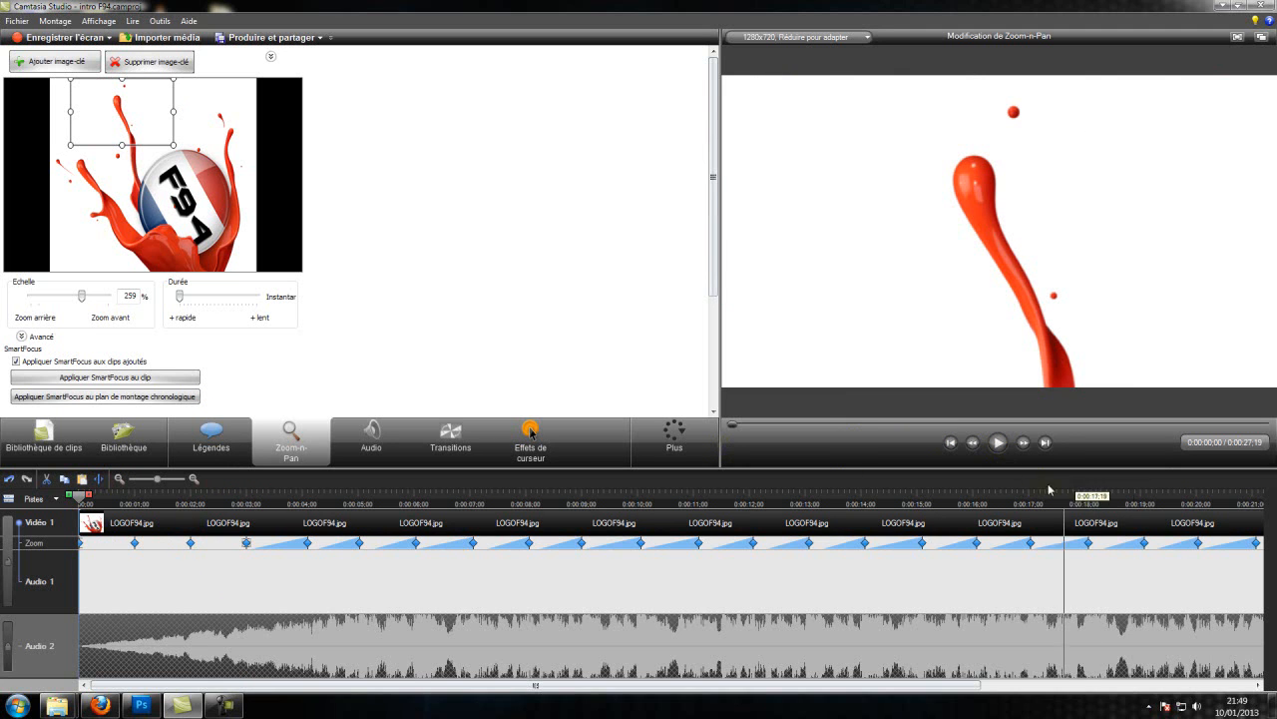
left_click(1001, 446)
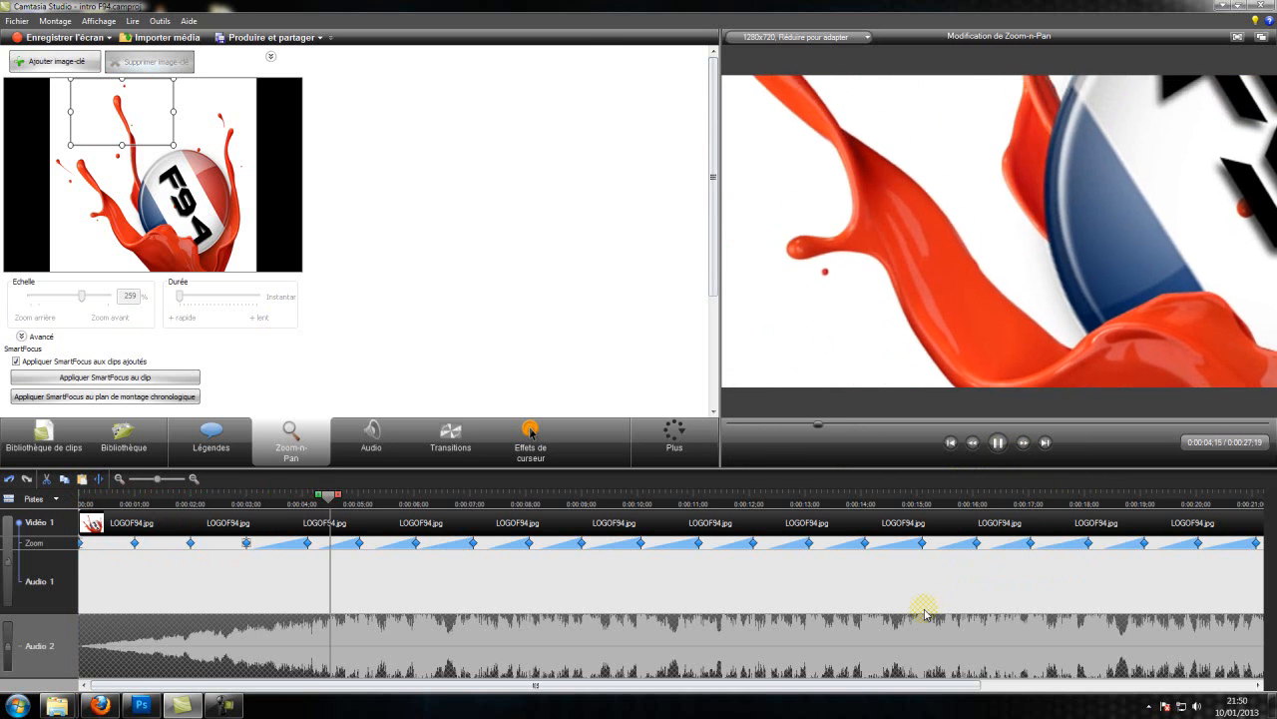
left_click(999, 443)
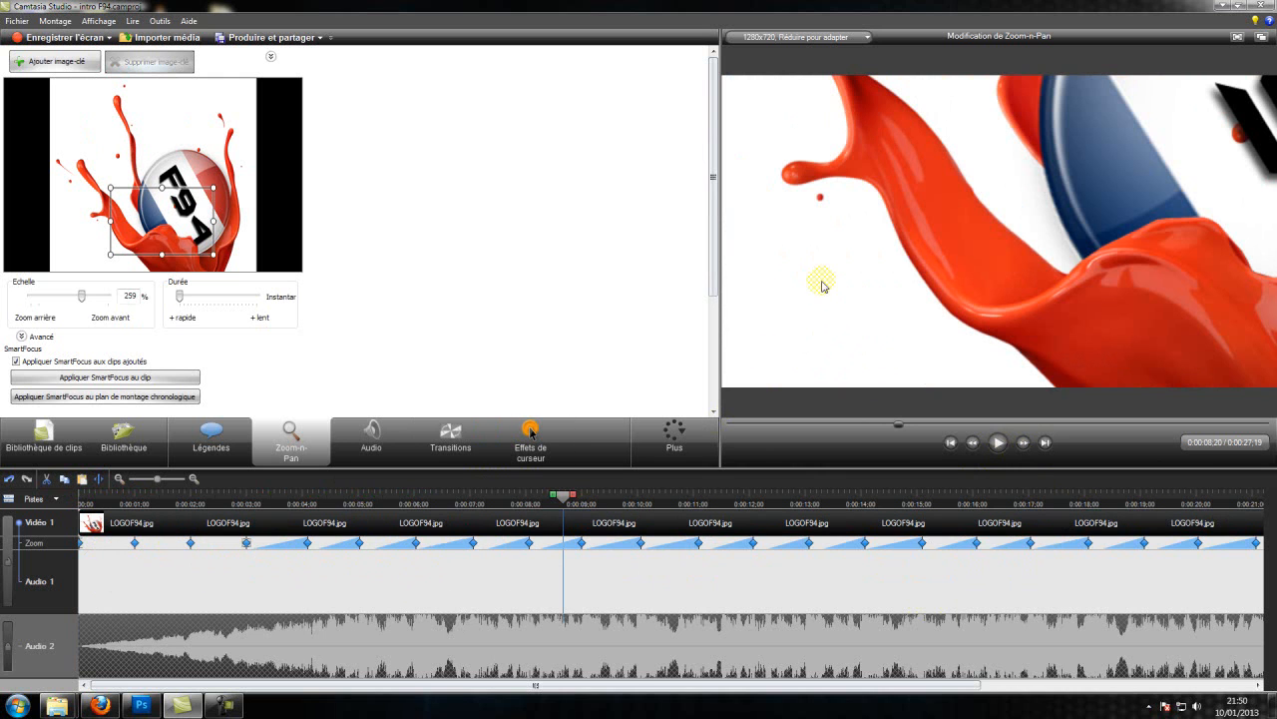
Step: Restore gradual transitions on the 1-, 2- and 3-second Zoom-n-Pan keyframes, with 1.00 s for the first and 0.75 s for the third
left_click(134, 542)
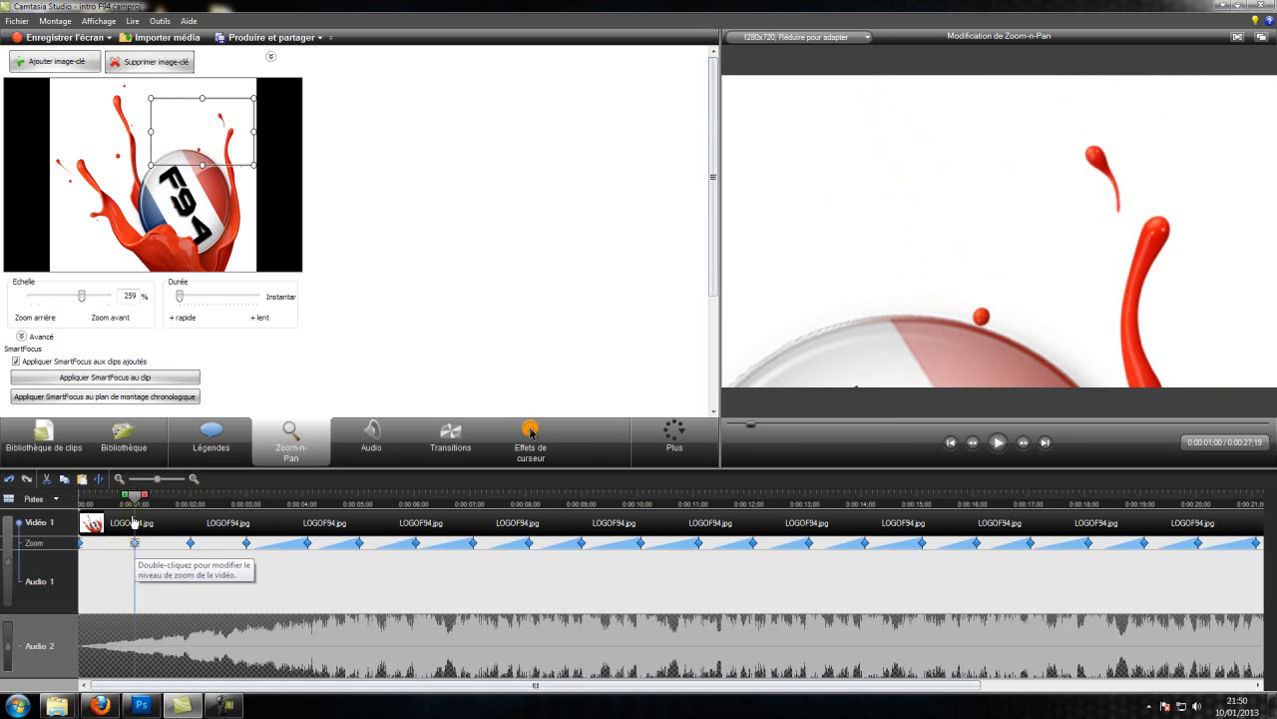
left_click_drag(180, 296, 195, 297)
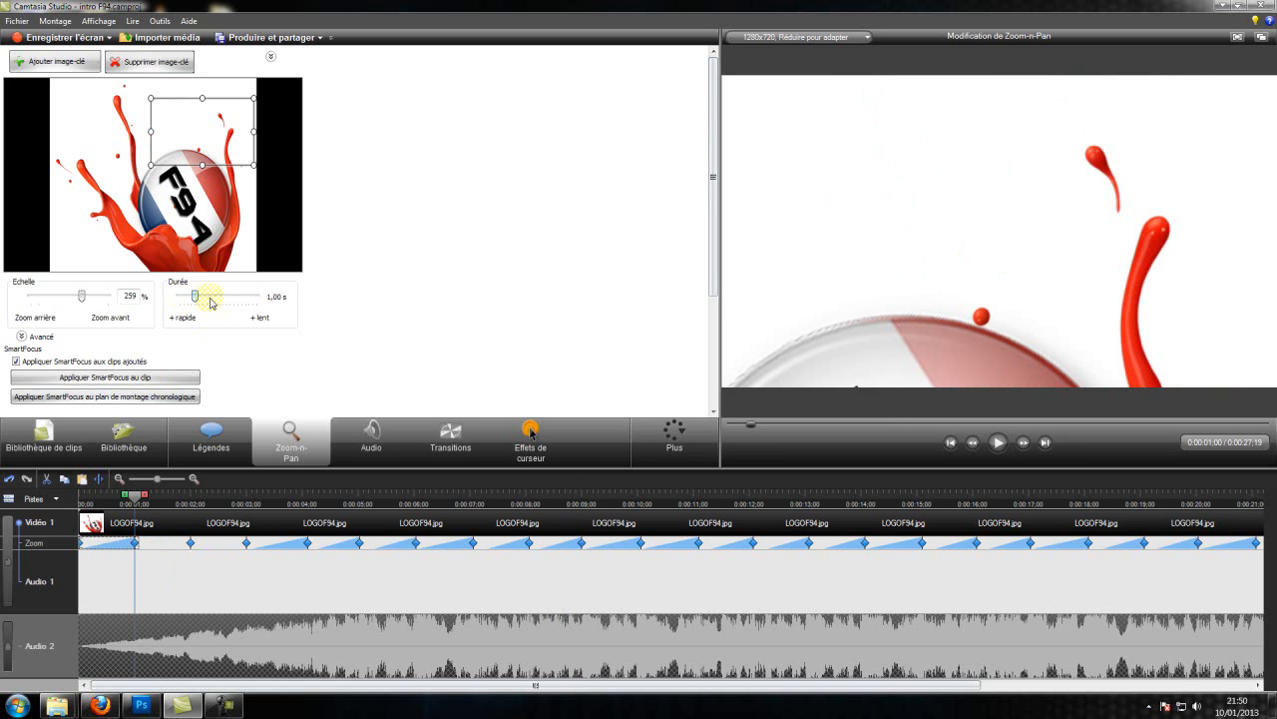
left_click(191, 543)
left_click_drag(179, 297, 233, 301)
left_click(247, 543)
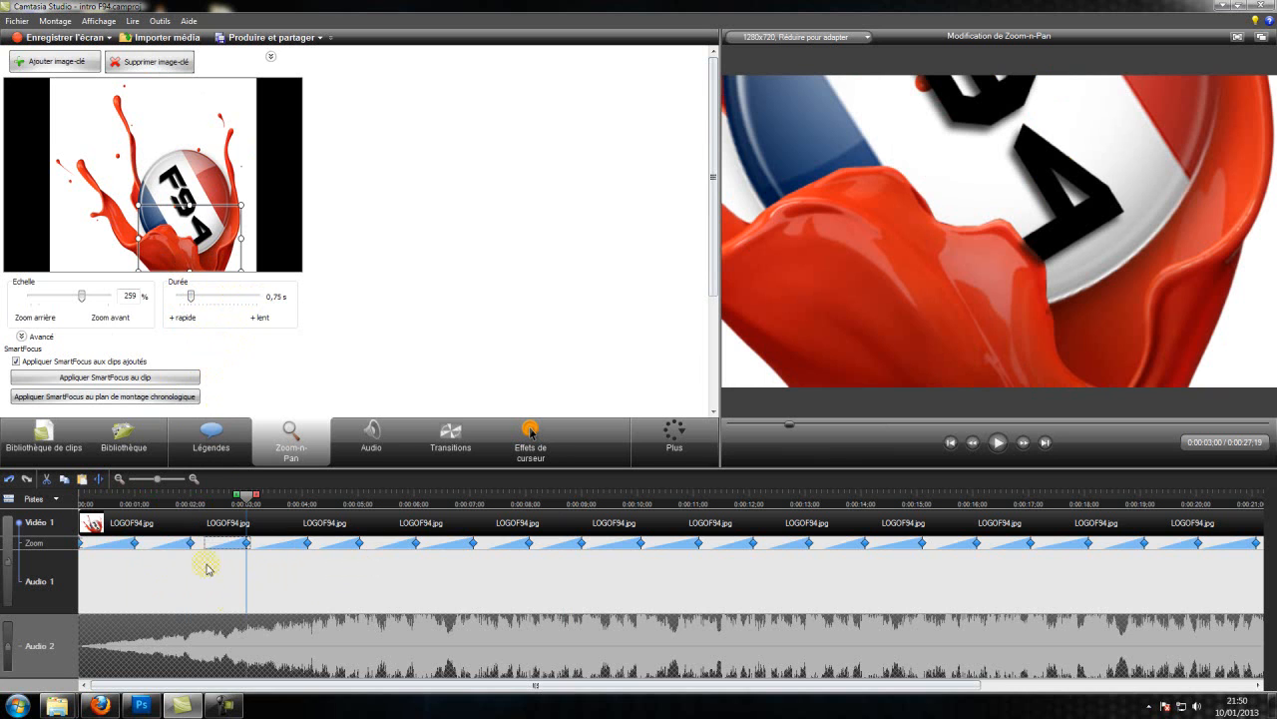
Step: Play the intro from the start to check the gradual zoom movement, pause near 10 seconds and return to the beginning
left_click(952, 443)
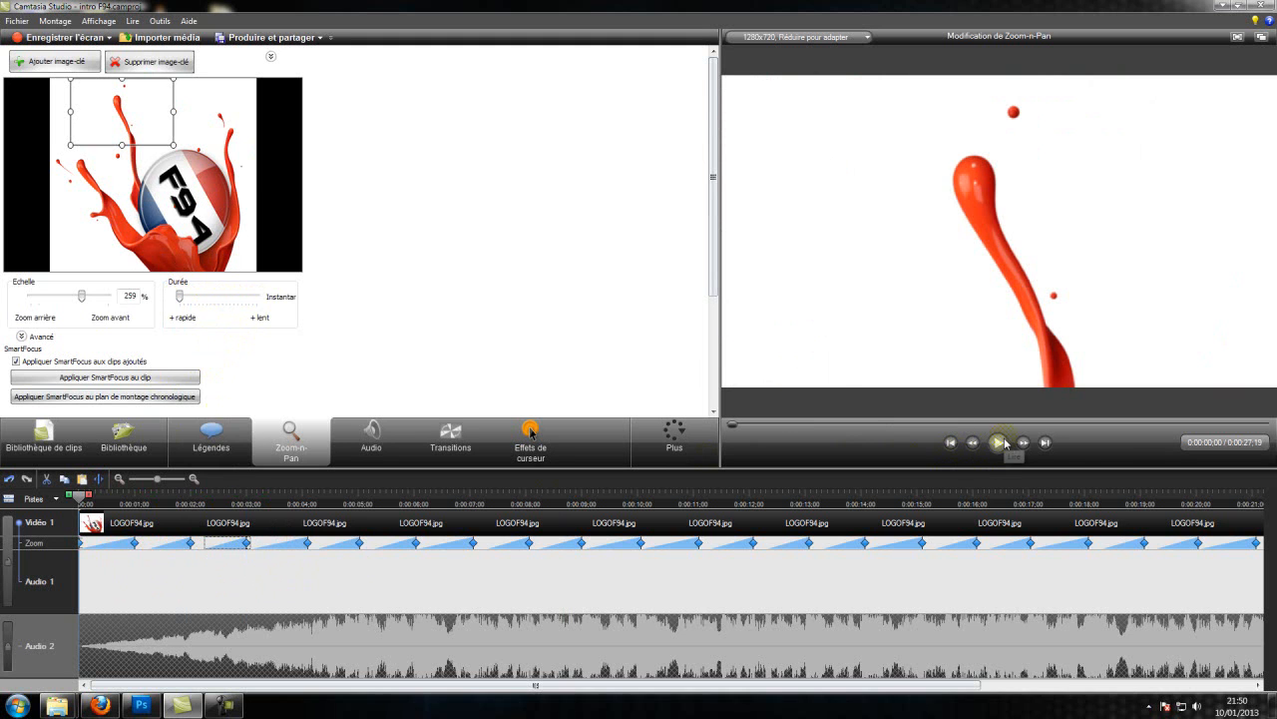
left_click(999, 443)
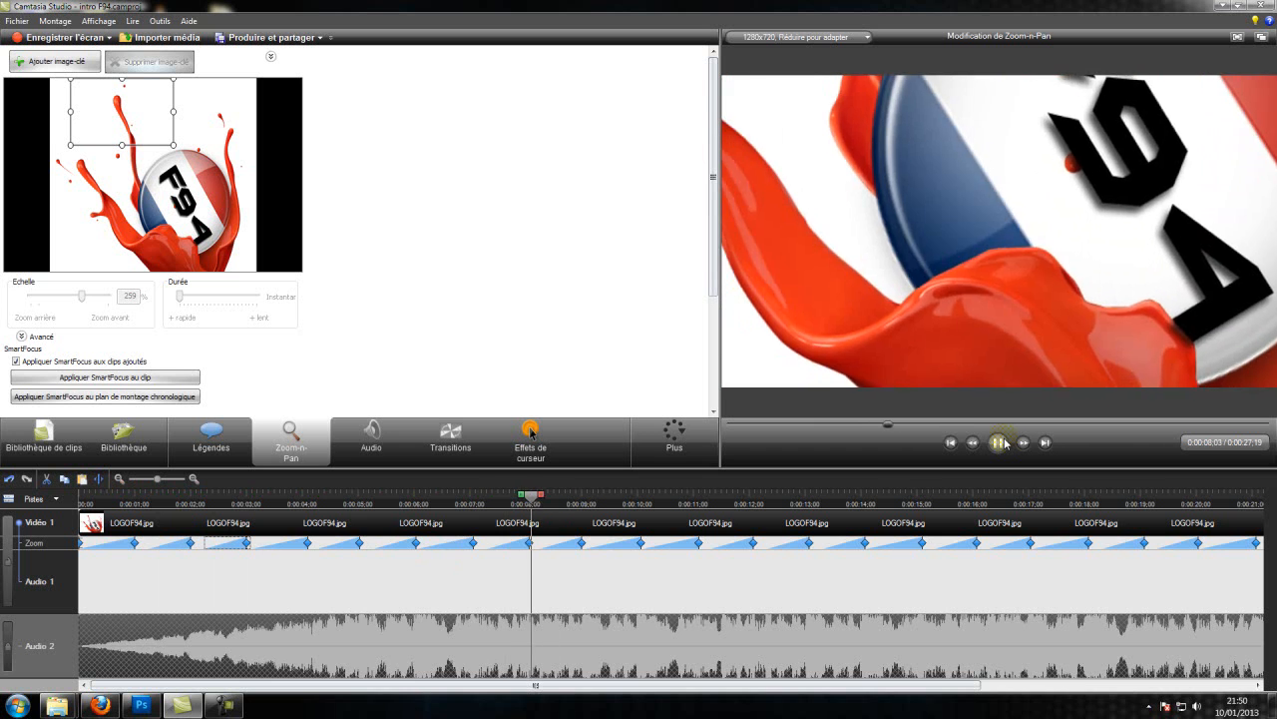
left_click(999, 442)
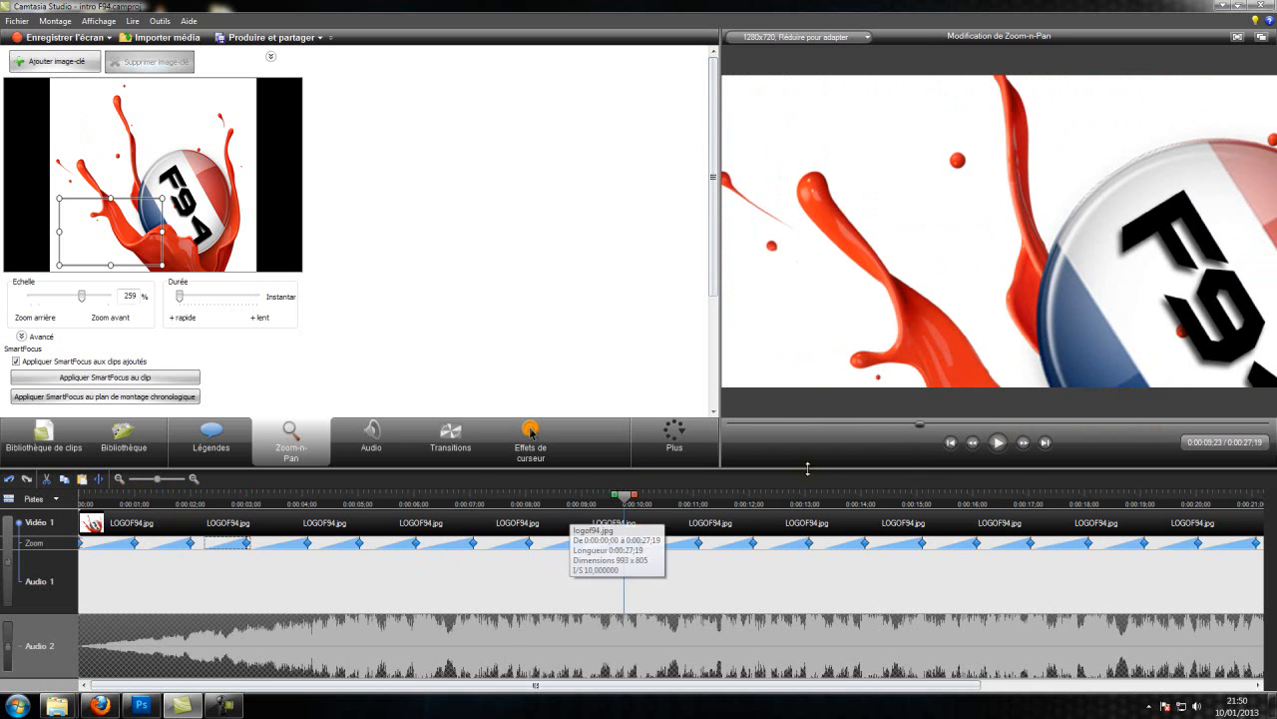
left_click(951, 442)
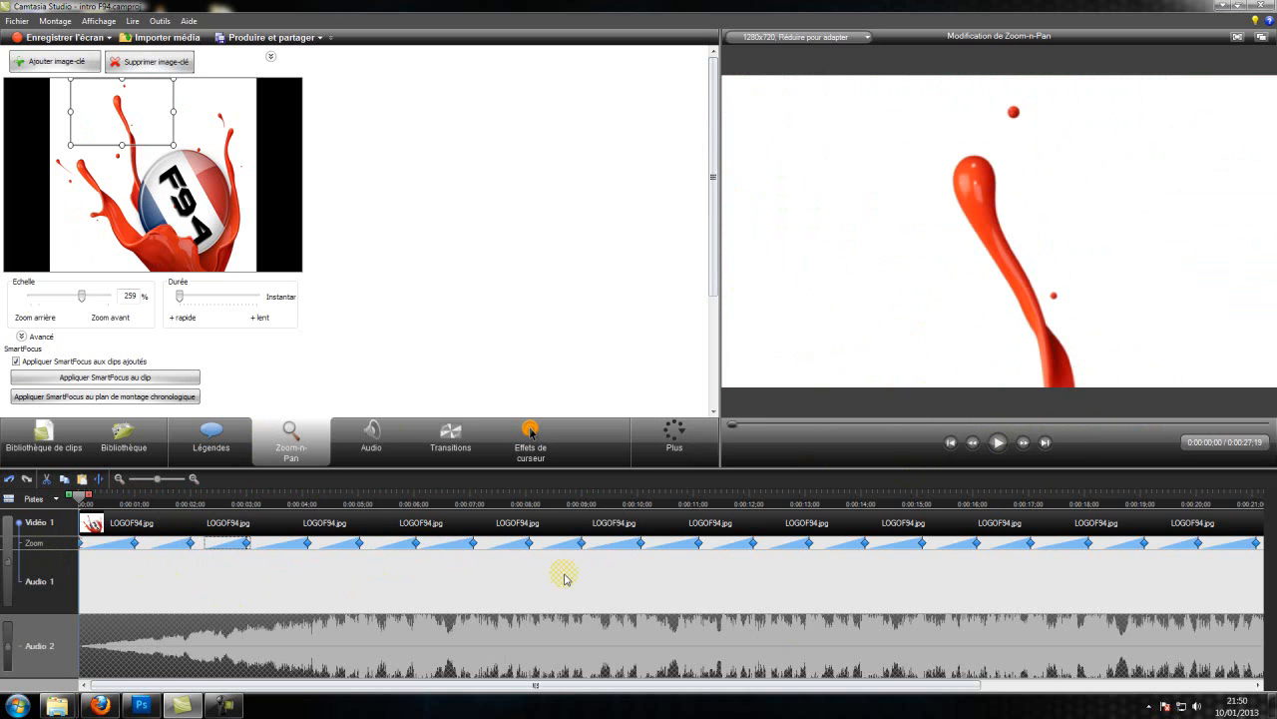
Step: Display the clip library, and try locking and unlocking the Video 1 track
left_click(92, 524)
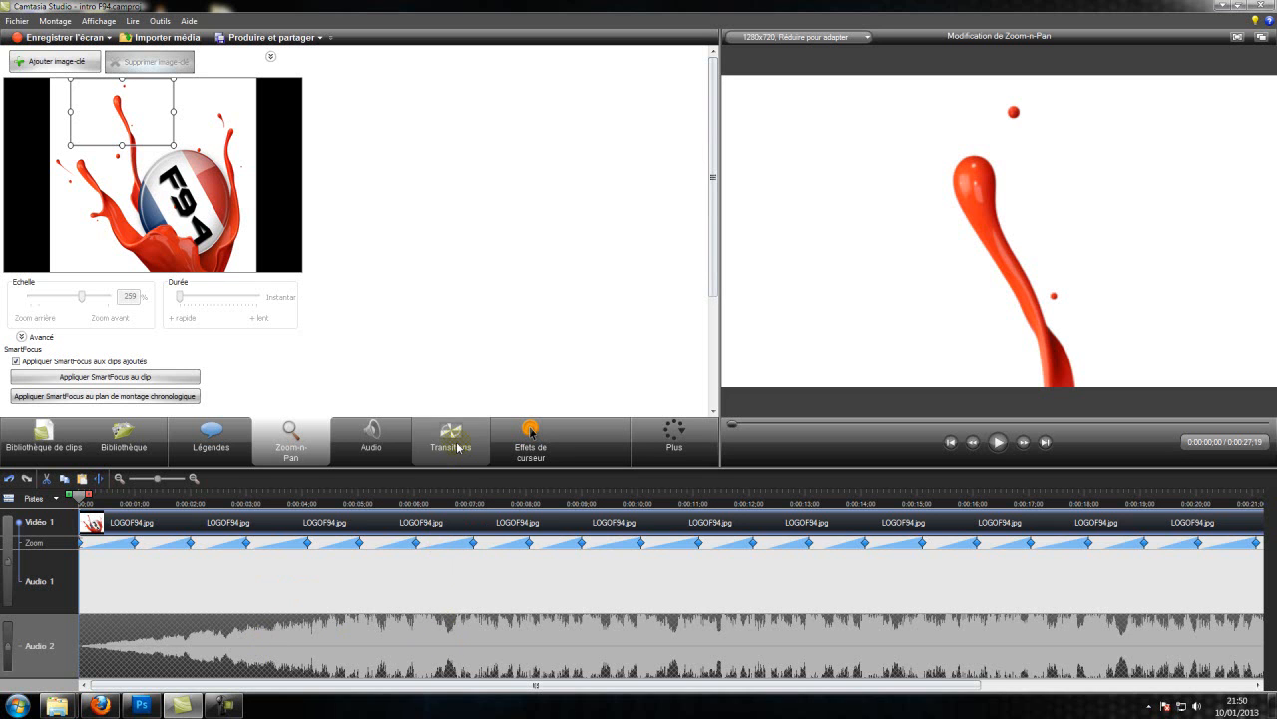
left_click(33, 457)
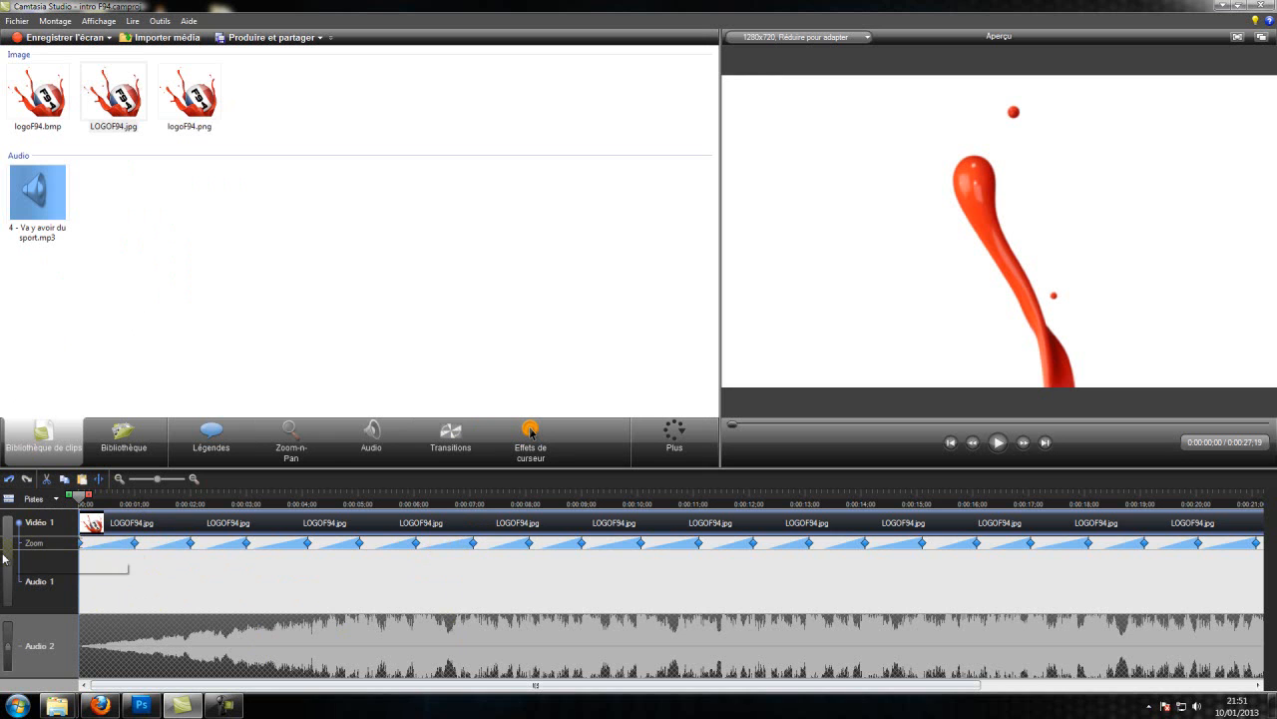
left_click(166, 579)
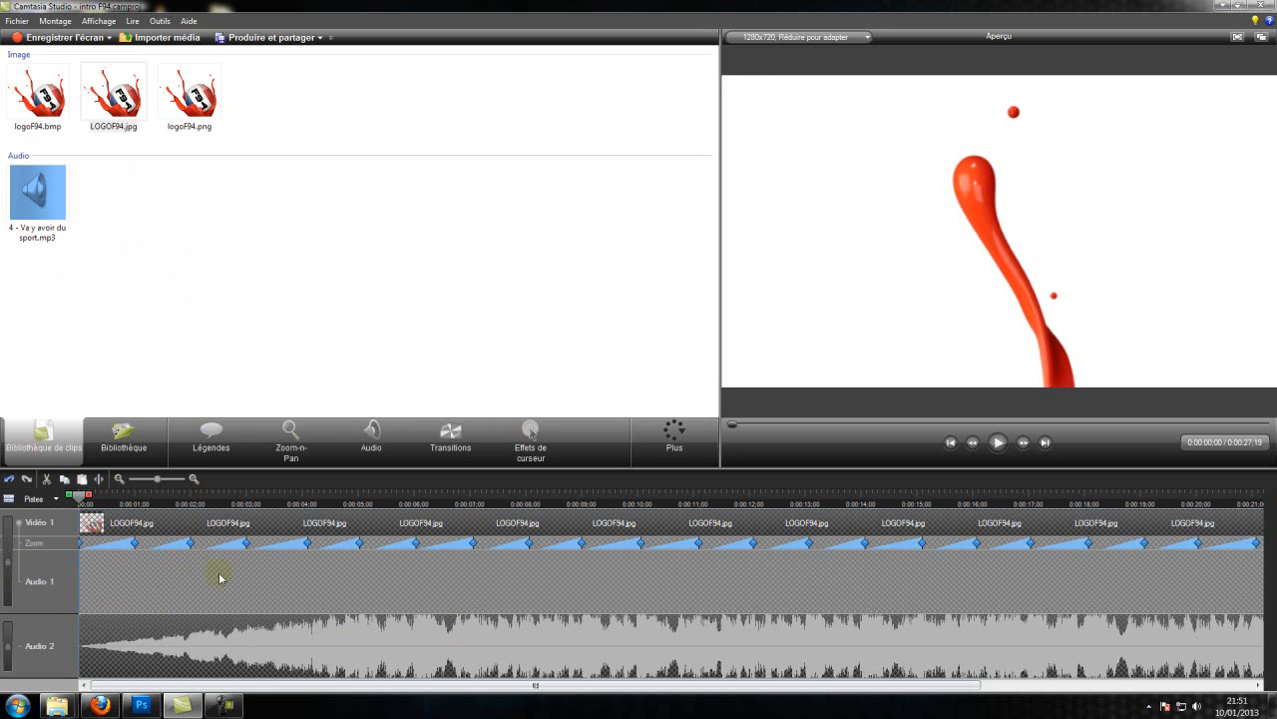
left_click(7, 572)
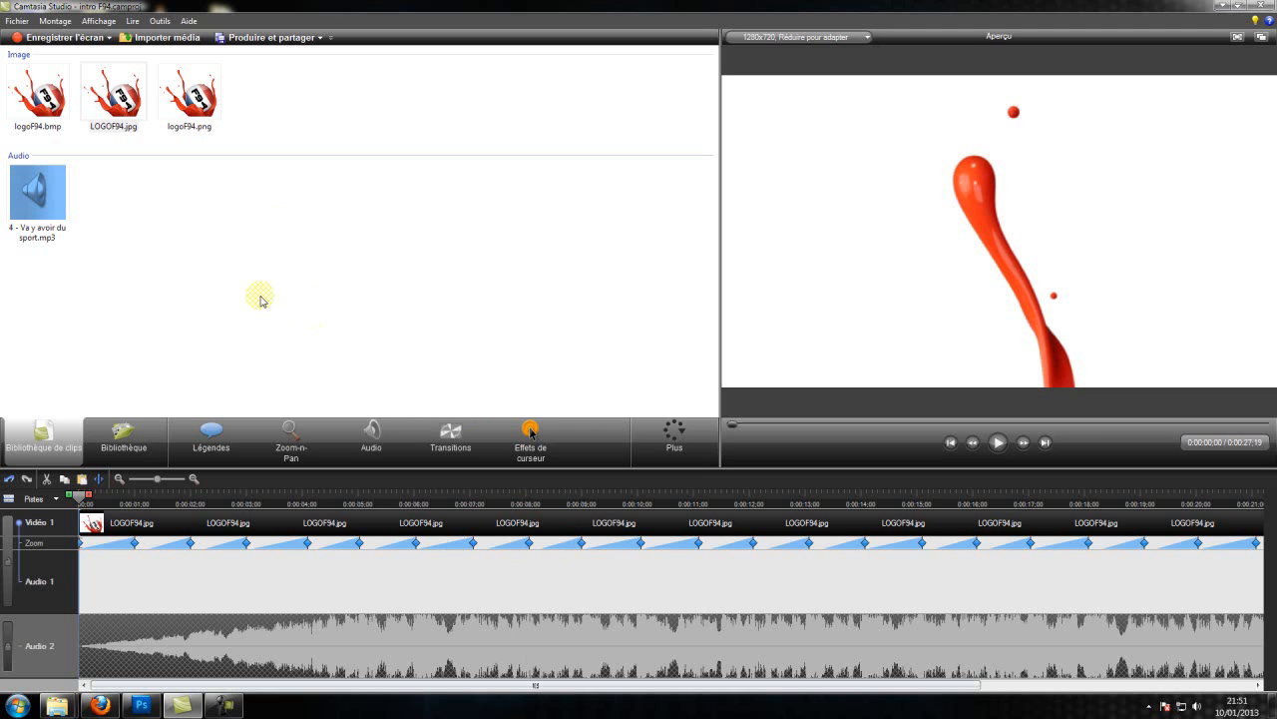
Step: Unlock the Audio 2 track, select its music clip and save the project
left_click(12, 21)
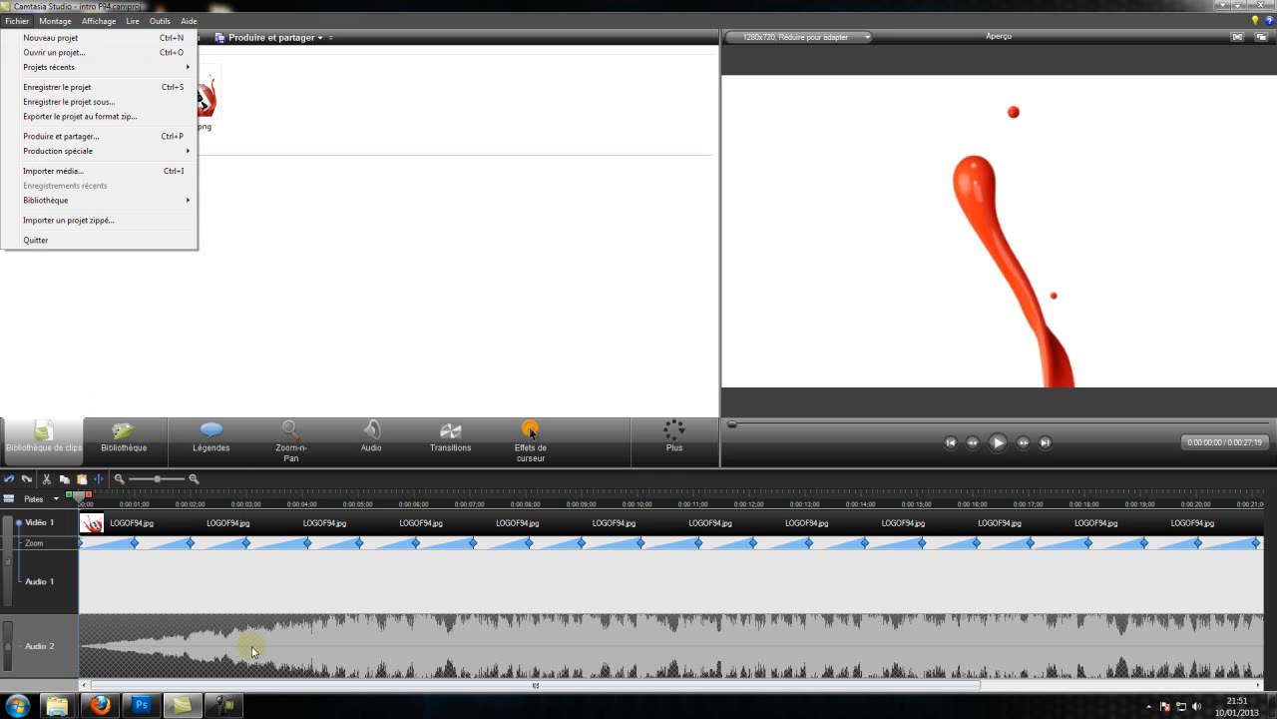
left_click(6, 658)
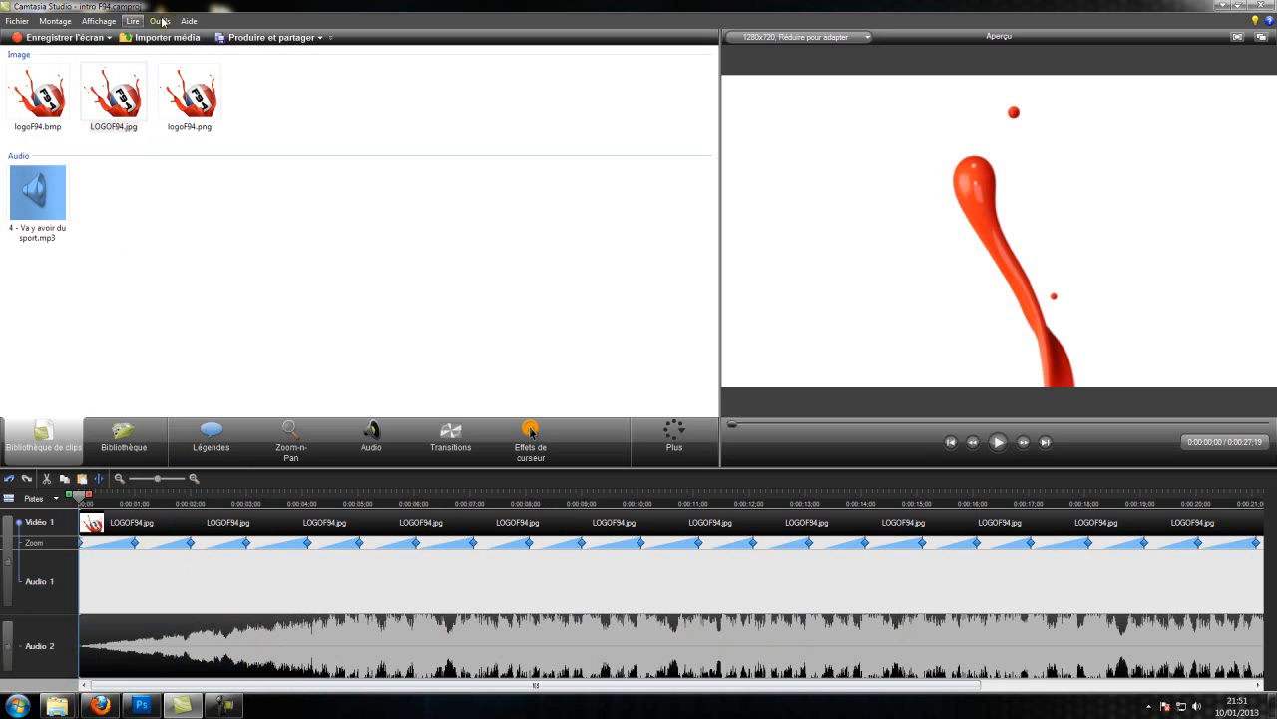
left_click(18, 22)
left_click(18, 22)
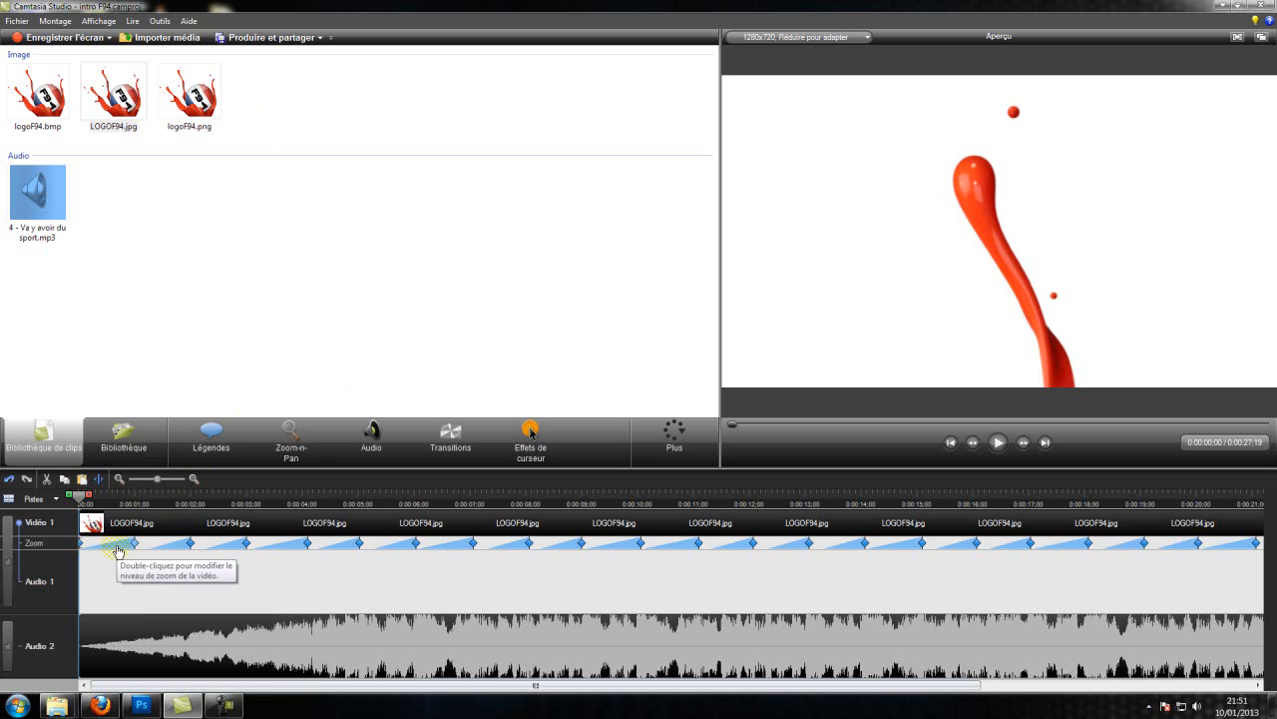
left_click(151, 652)
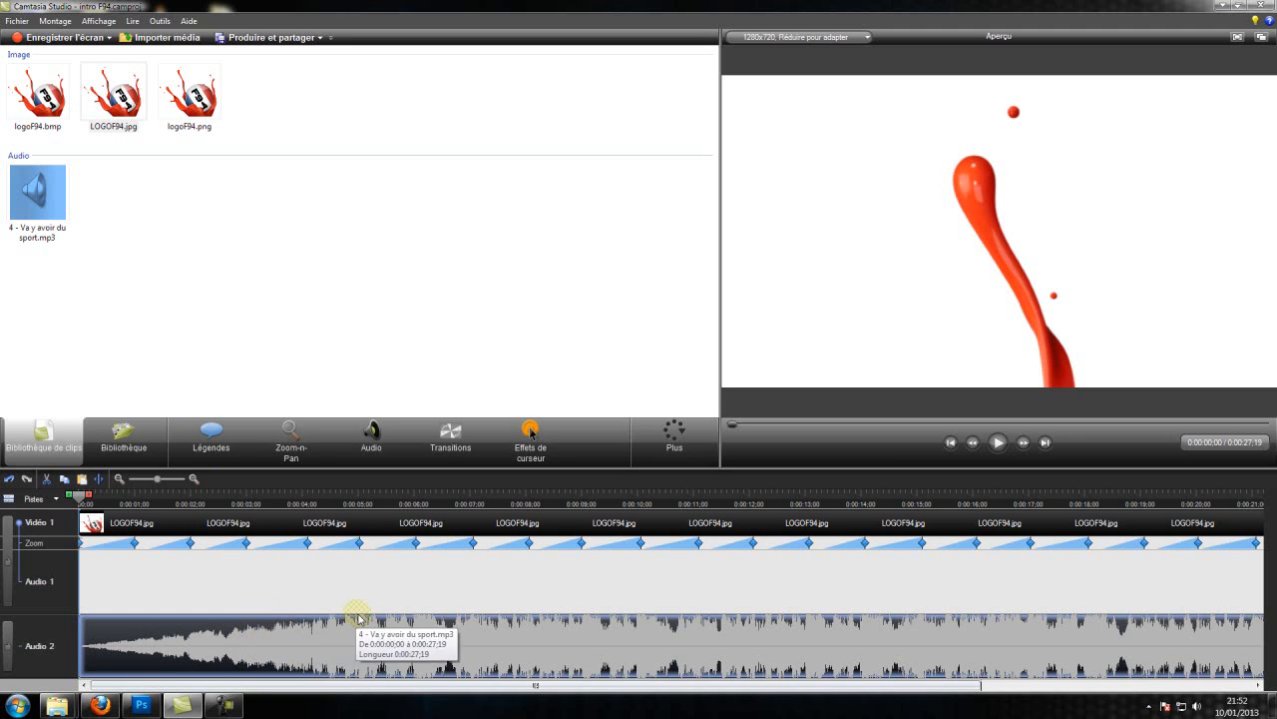
left_click(22, 21)
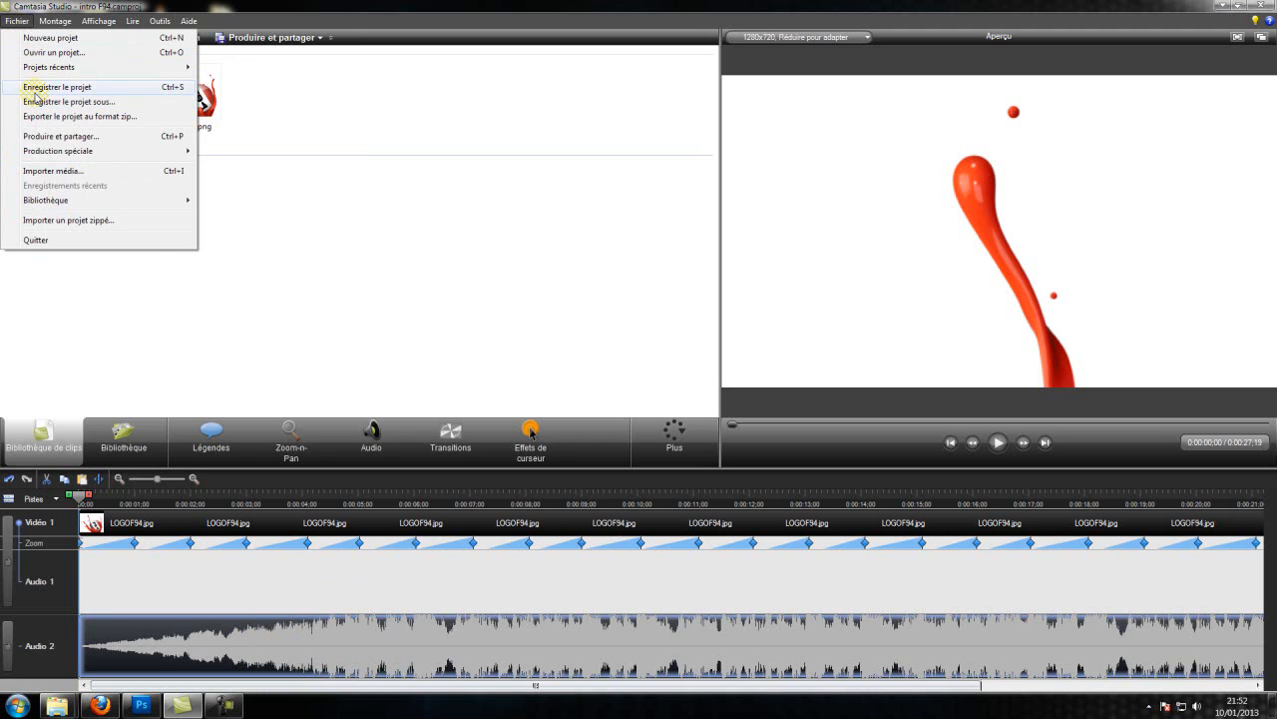
left_click(35, 88)
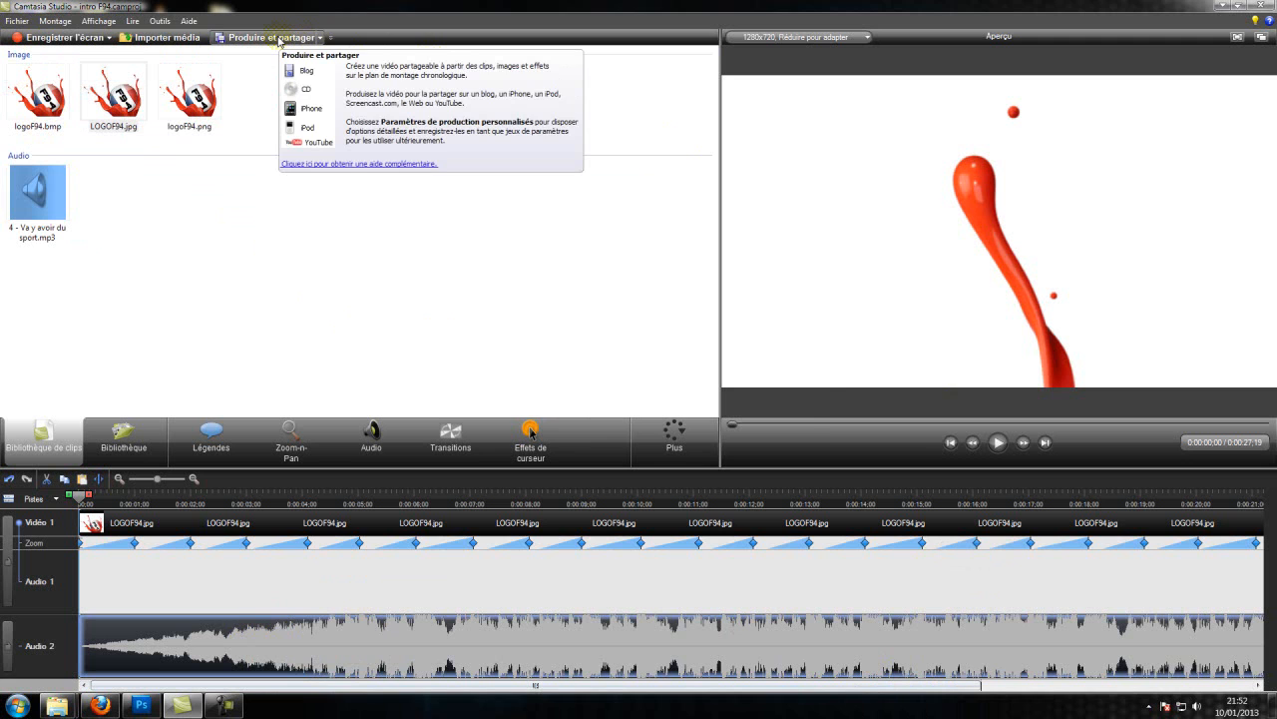
Step: Start producing the video with the Web - Youtube preset and advance to the production name and folder settings
left_click(279, 40)
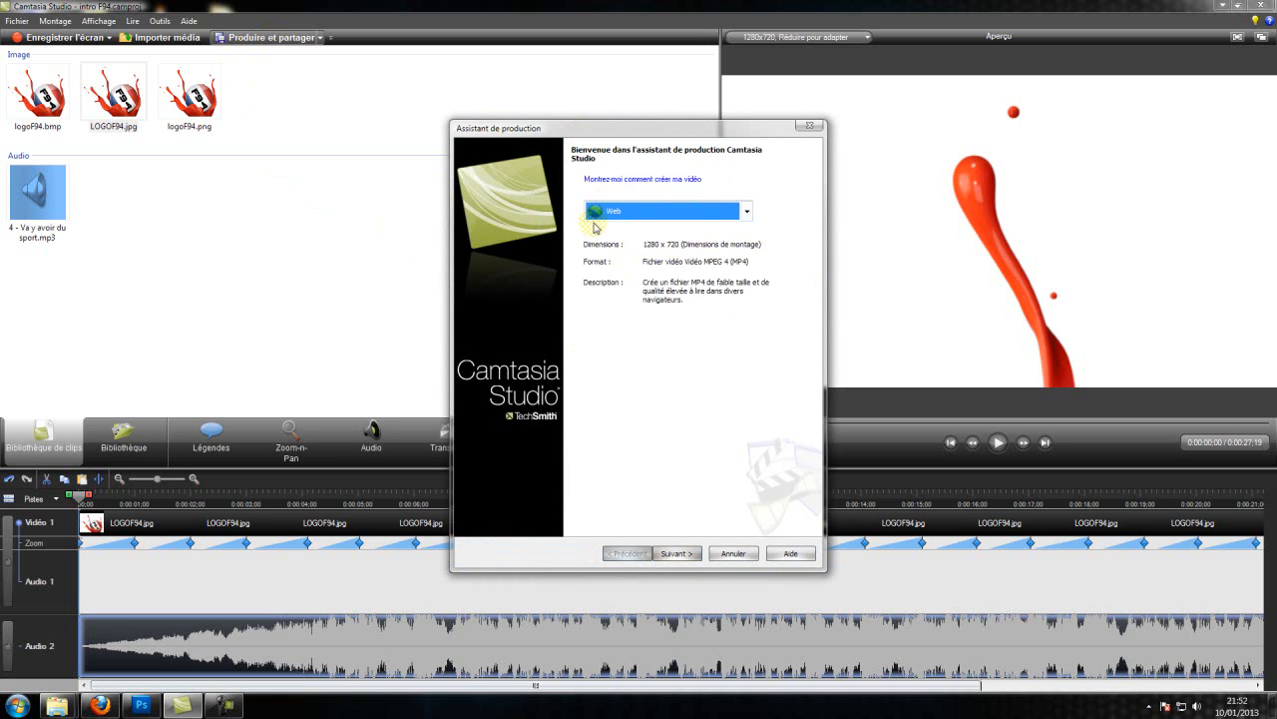
left_click(630, 212)
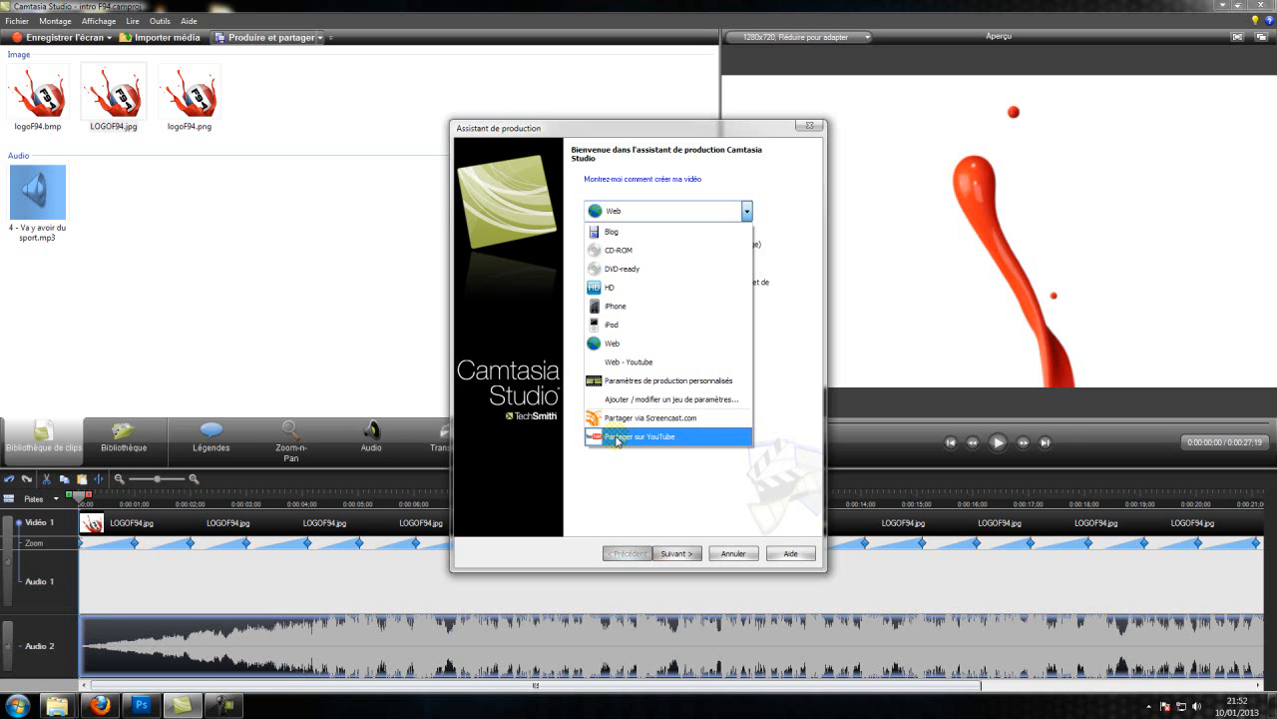
left_click(613, 361)
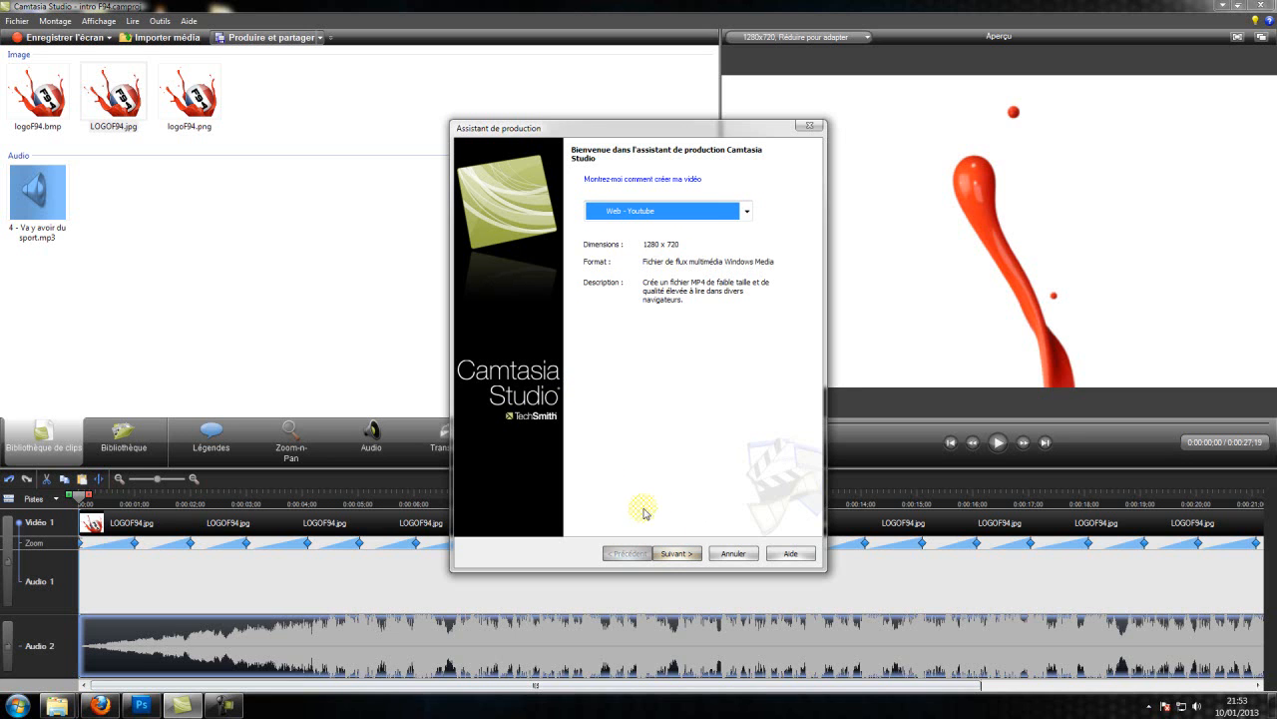
left_click(669, 554)
left_click(678, 554)
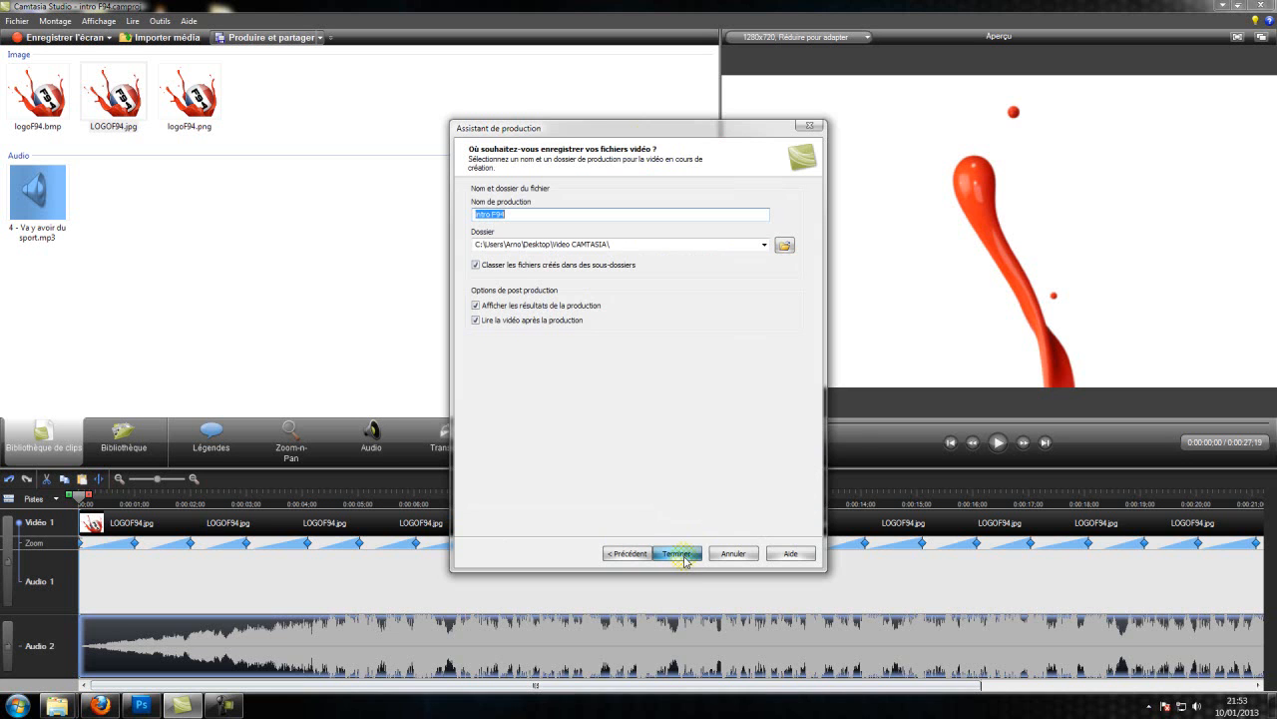
Step: Go back to the production preset choice and open the Web - Youtube preset for modification
left_click(626, 552)
left_click(652, 212)
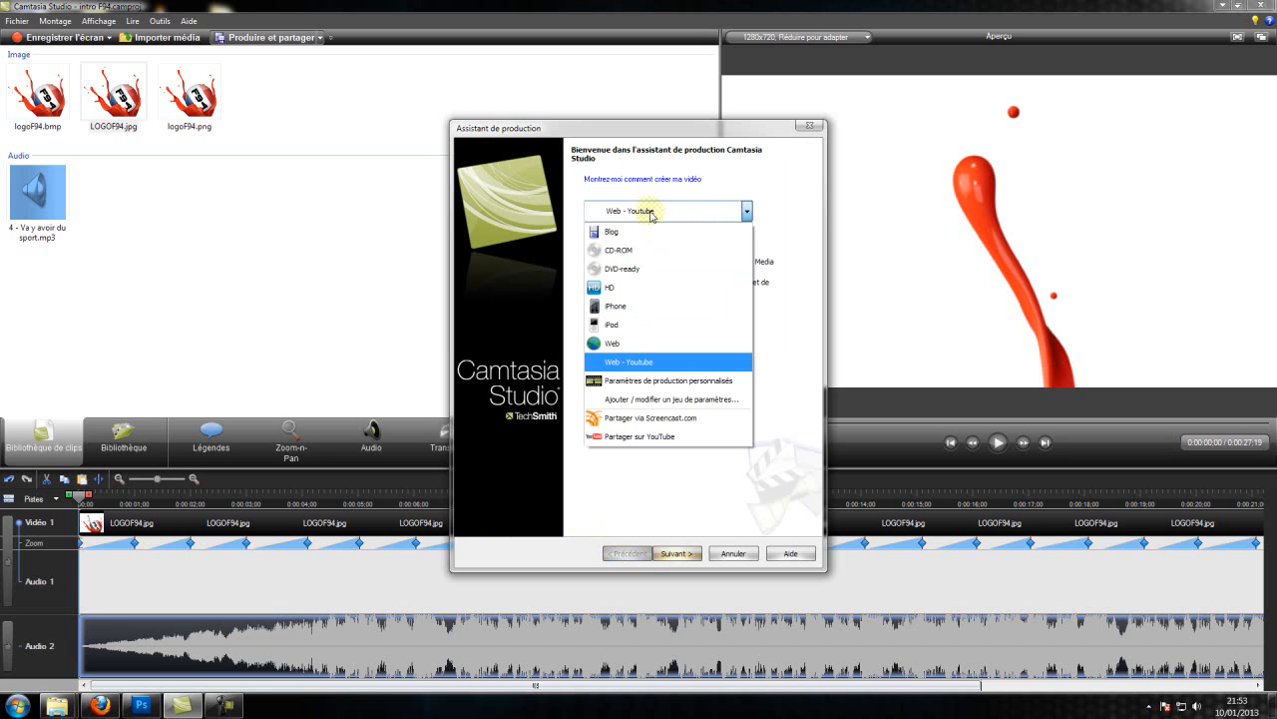
left_click(657, 401)
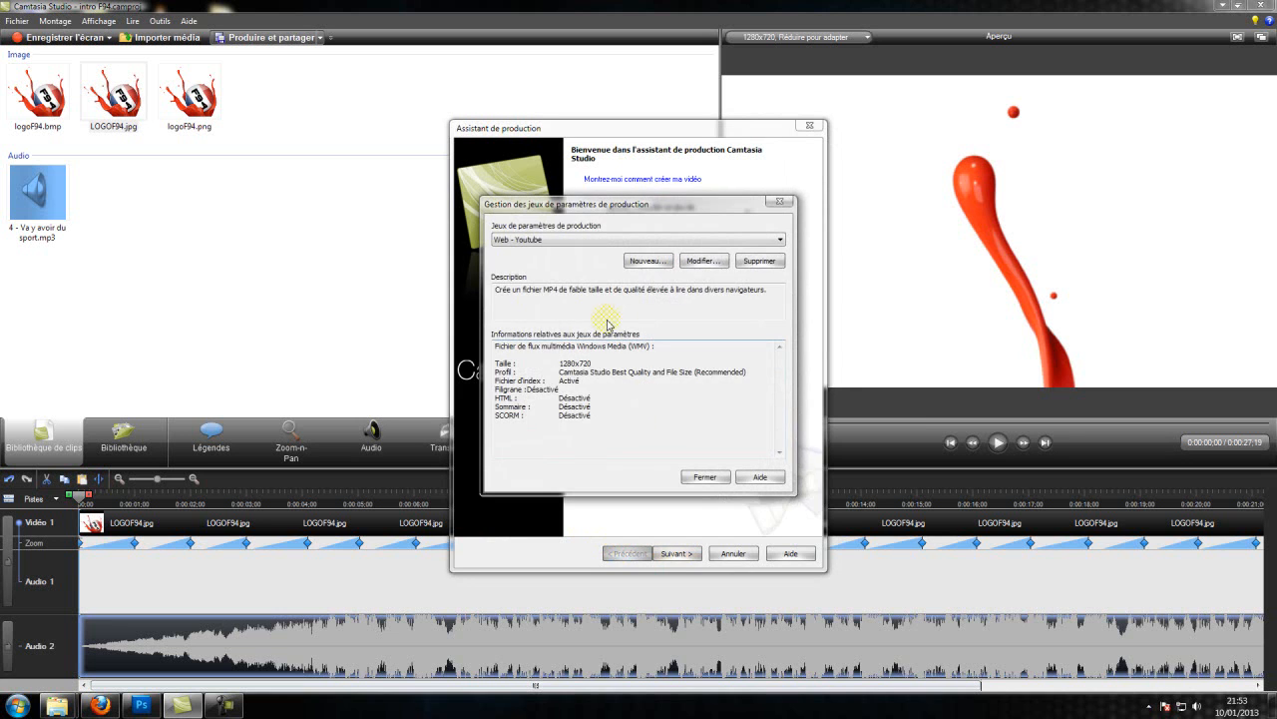
left_click(591, 243)
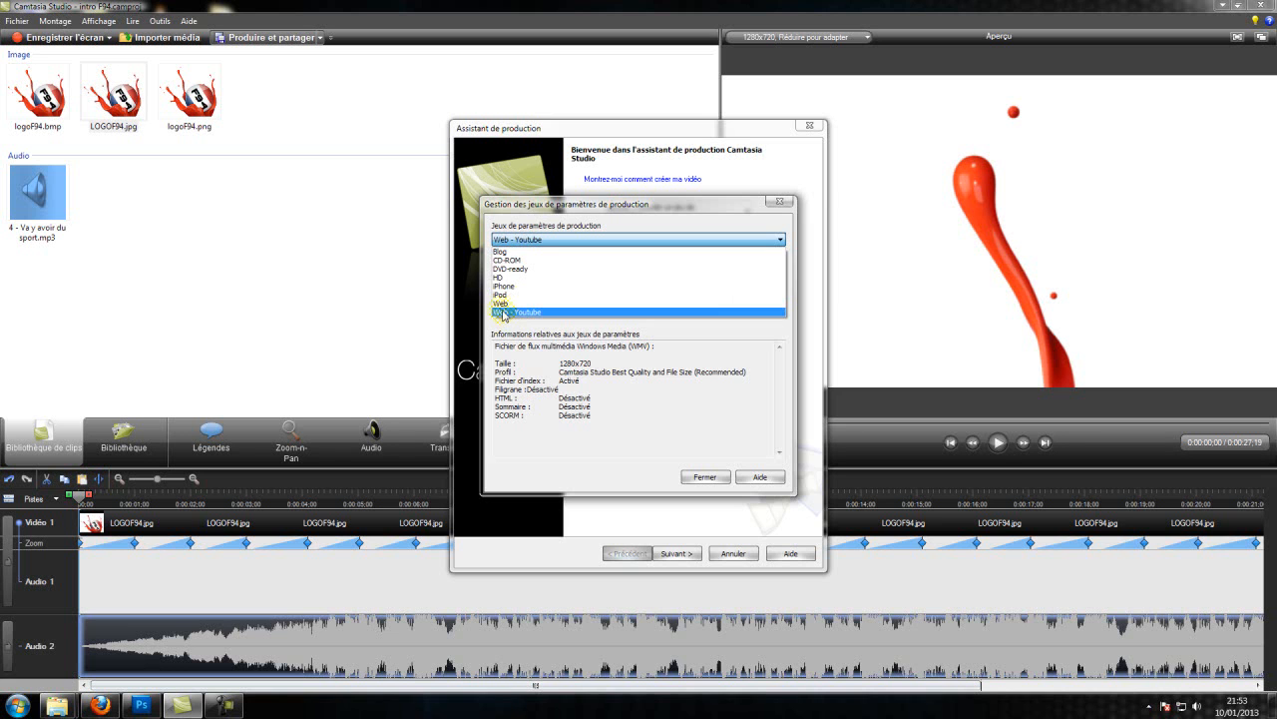
left_click(504, 313)
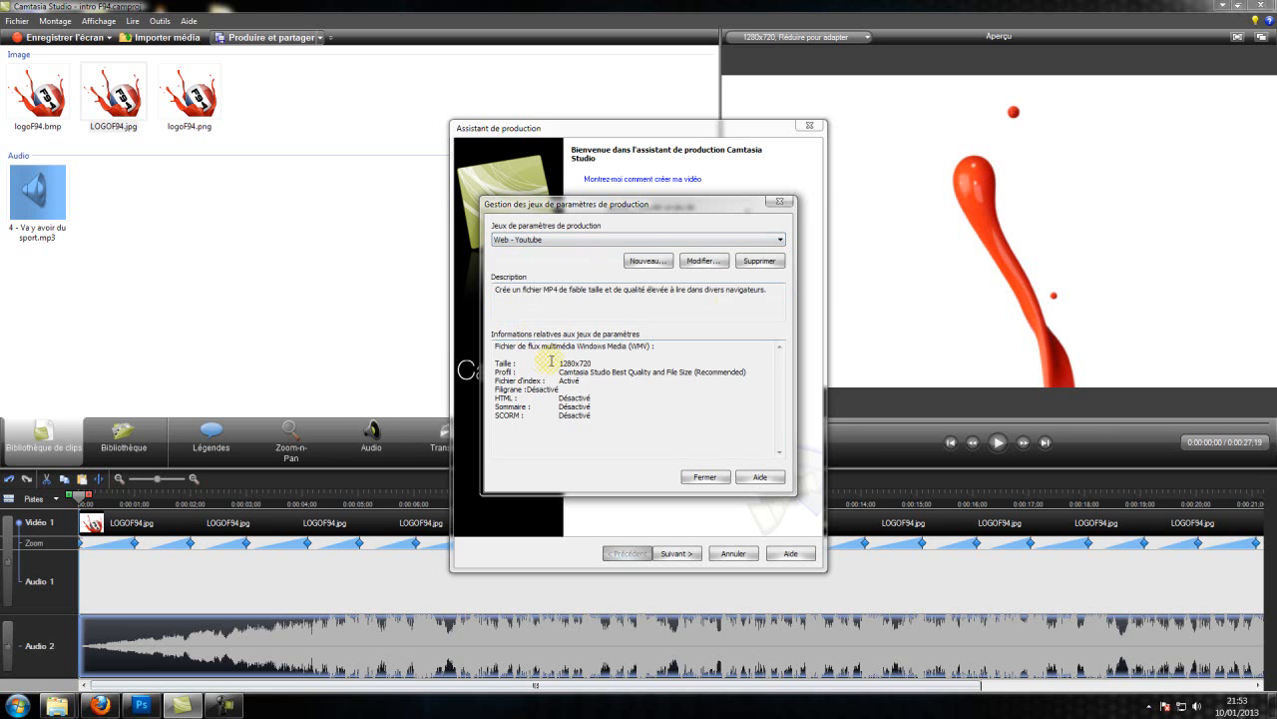
left_click(697, 264)
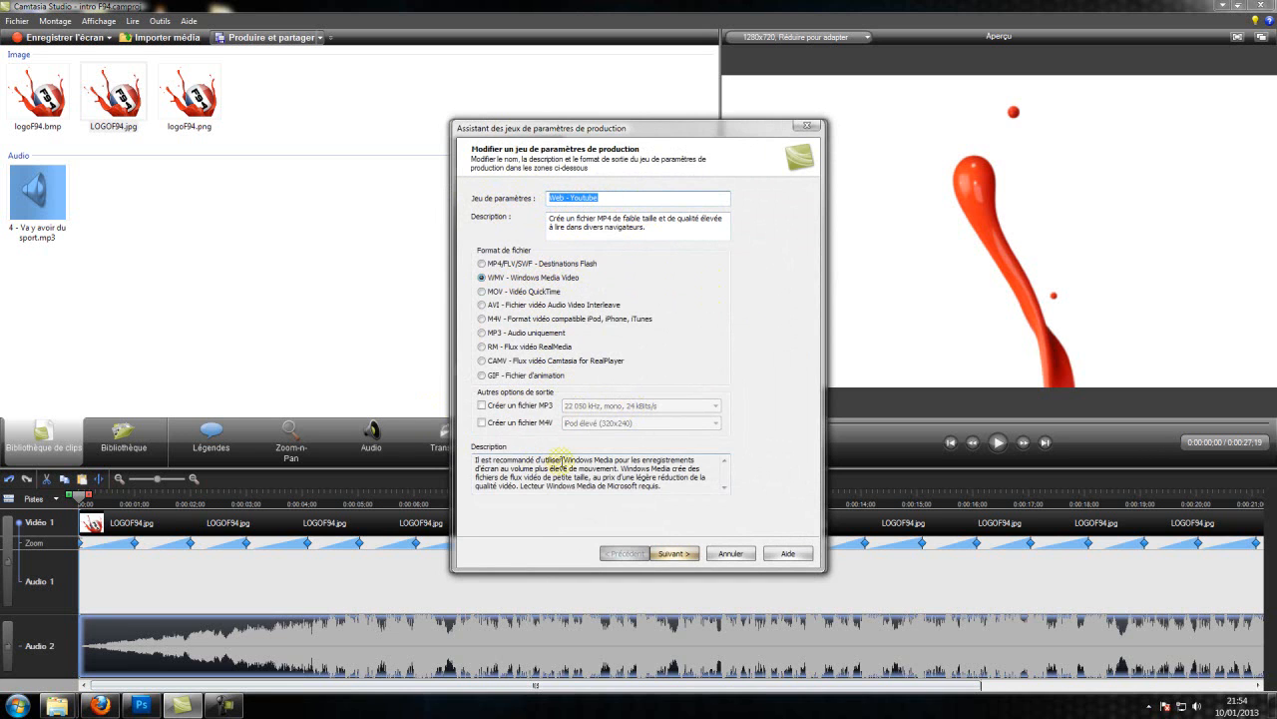
Step: Keep the preset's WMV format and recommended encoding profile, try the editing dimensions, and choose a custom video size of 1280 x 720
left_click(687, 554)
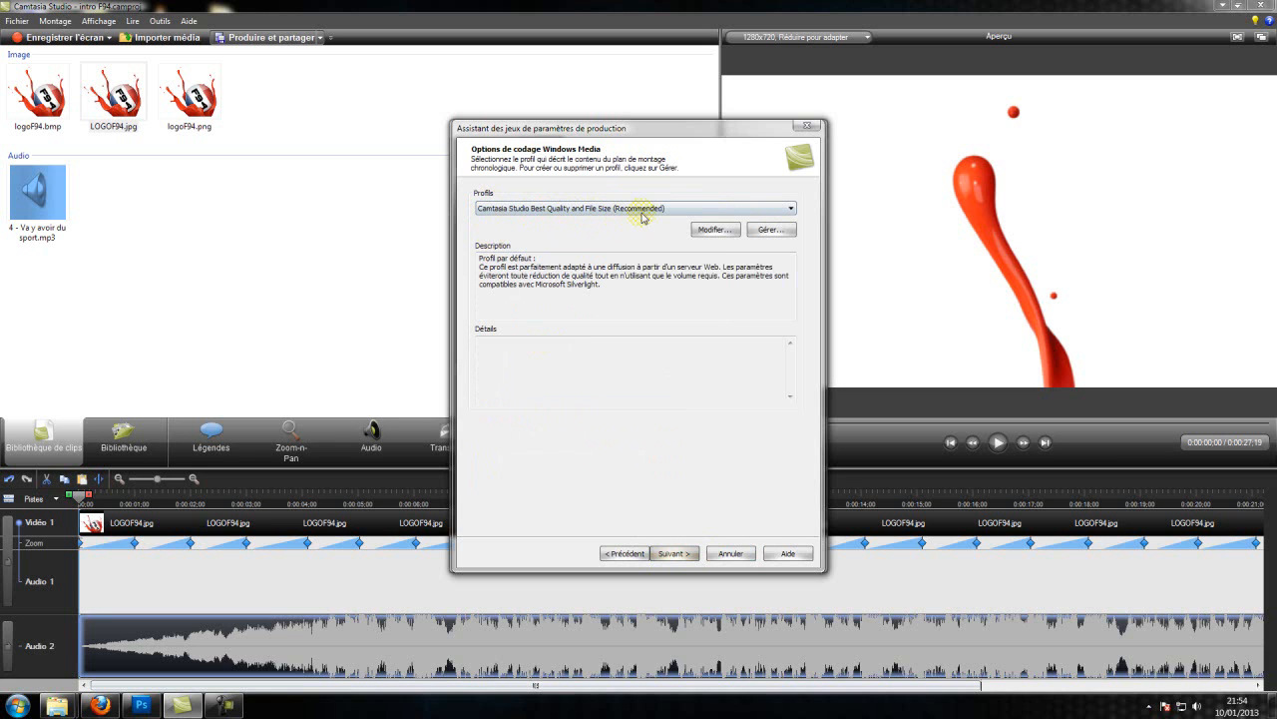
left_click(674, 552)
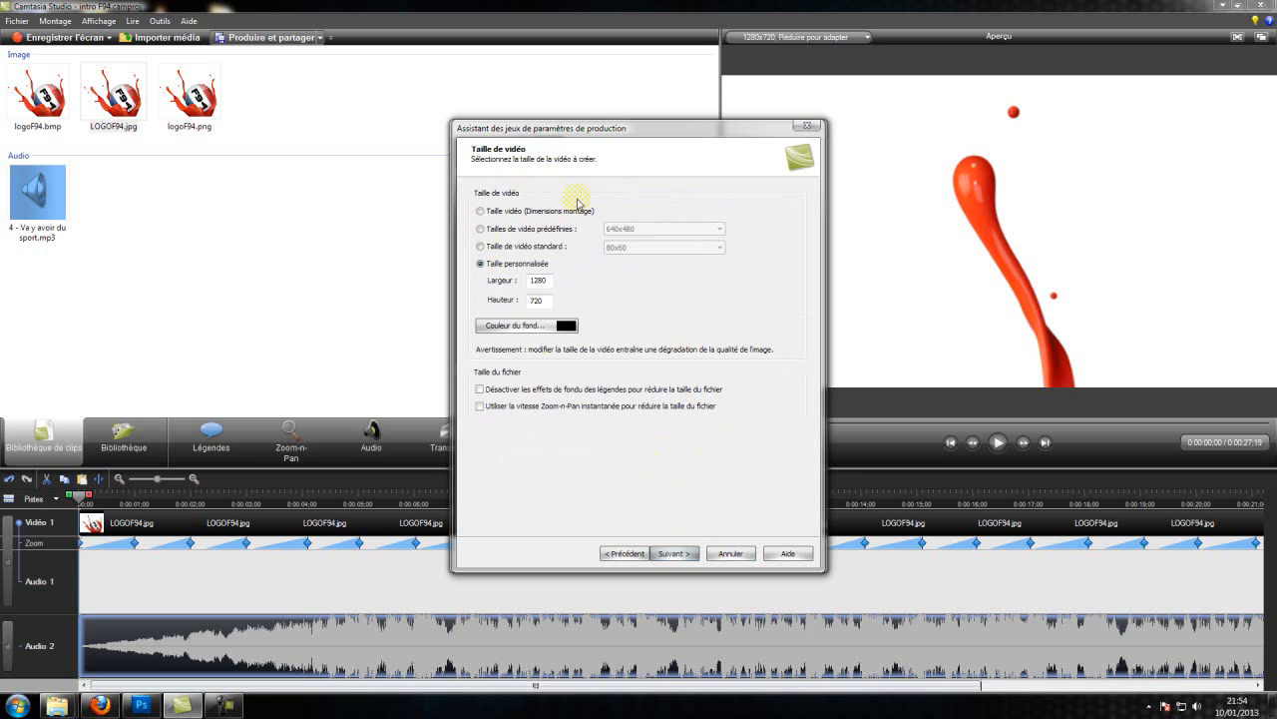
left_click(480, 212)
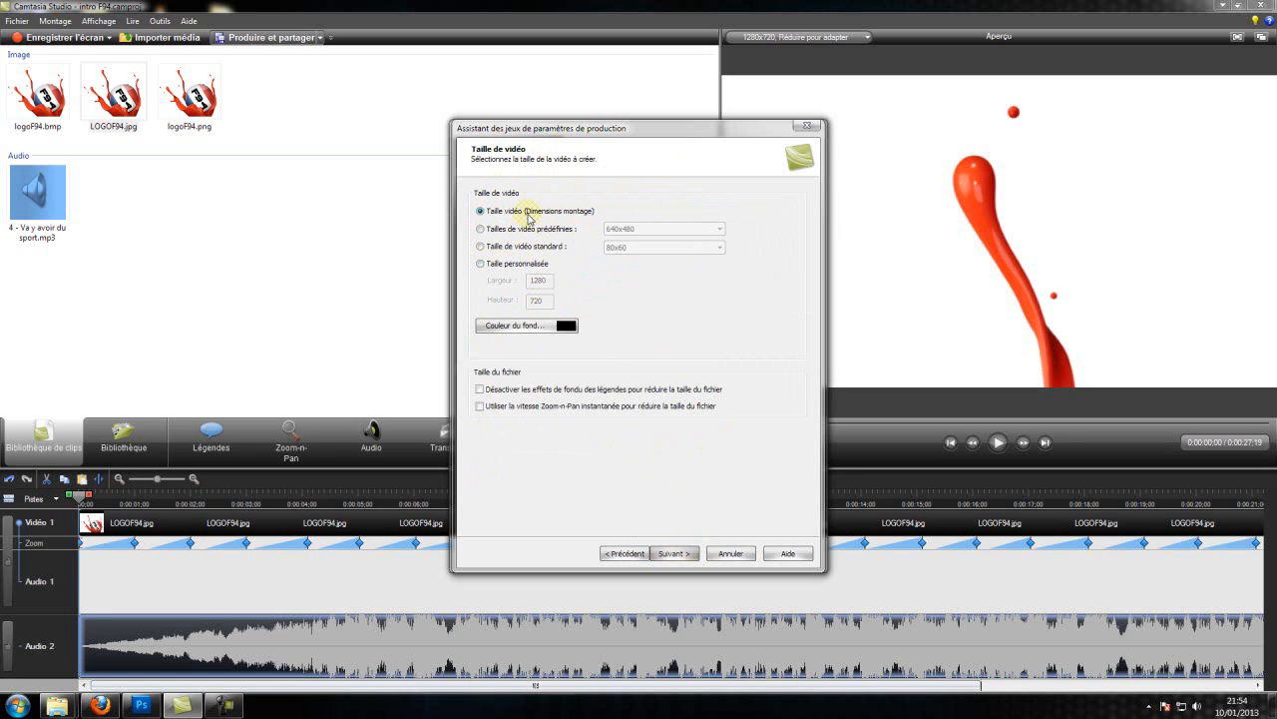
left_click(486, 266)
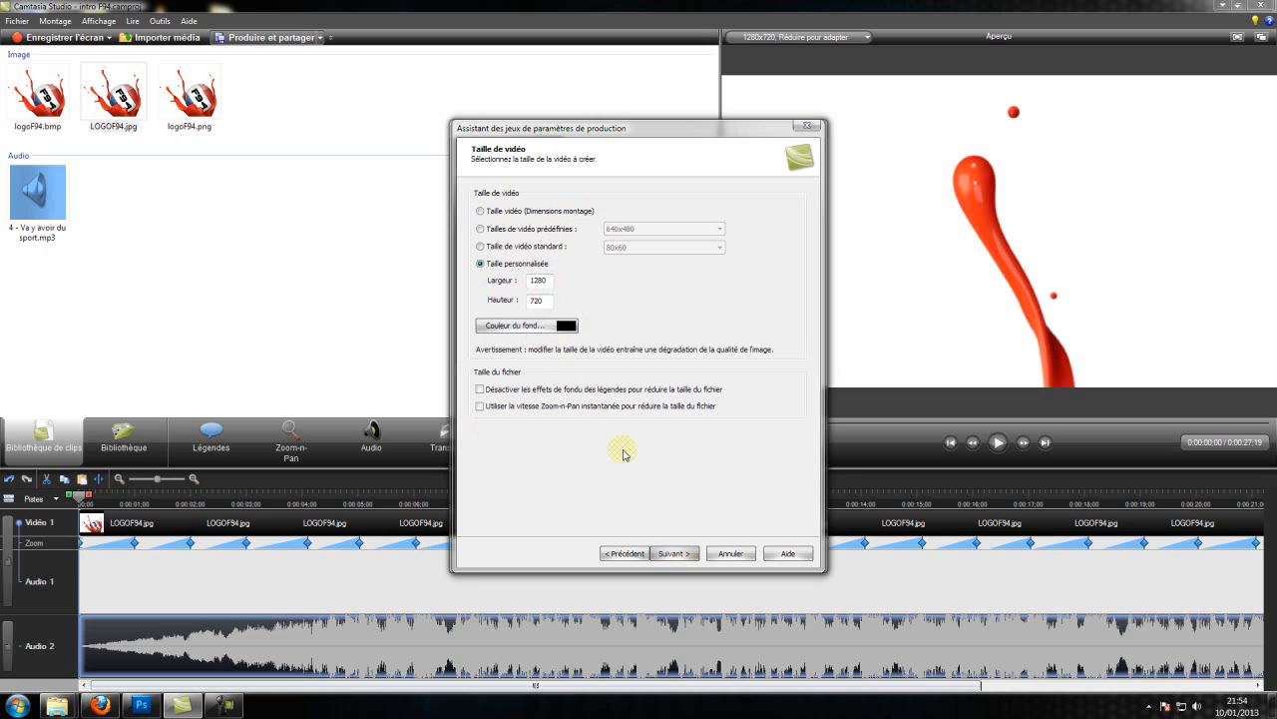
Step: Continue to the preset's video options, include a watermark and open the watermark settings
left_click(675, 555)
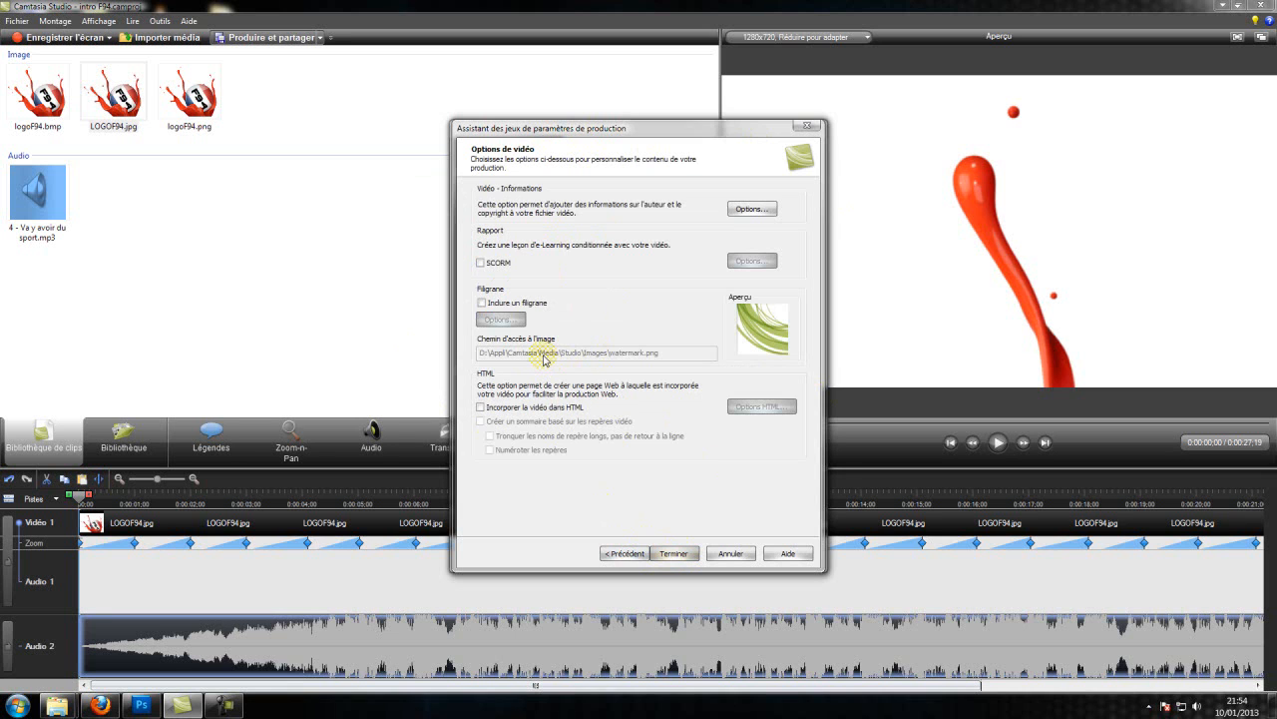
left_click(535, 305)
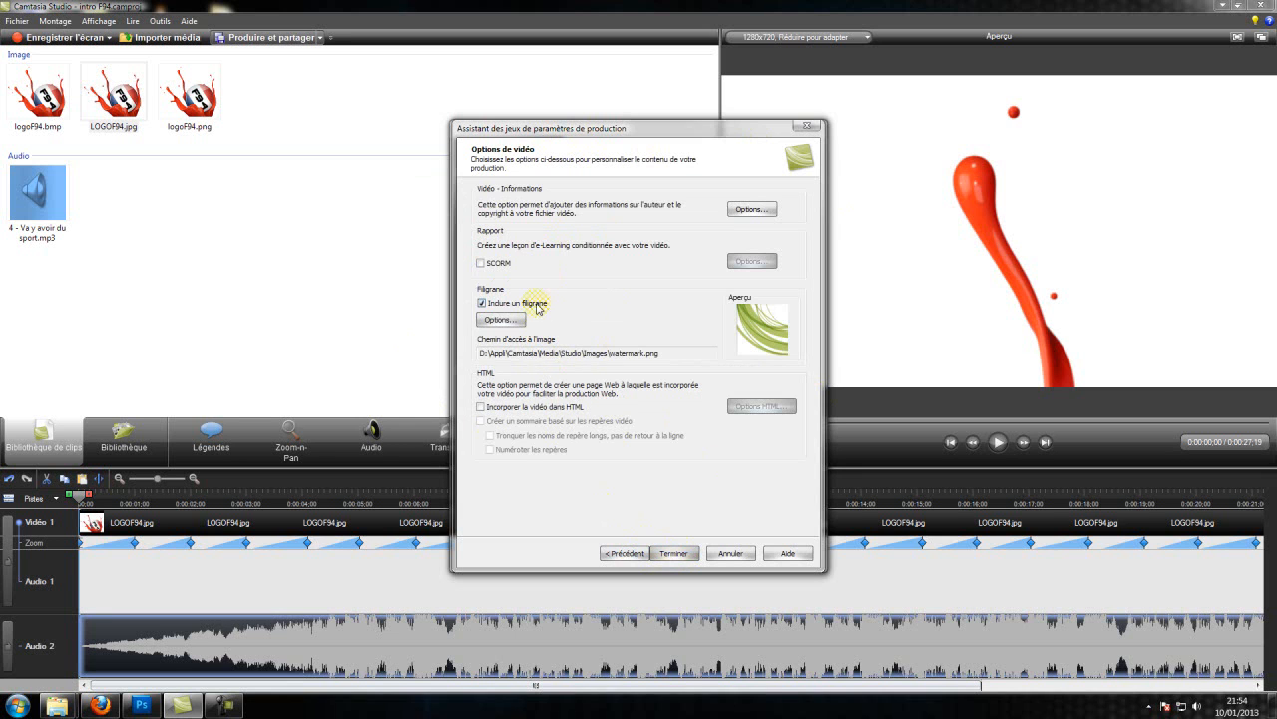
left_click(535, 306)
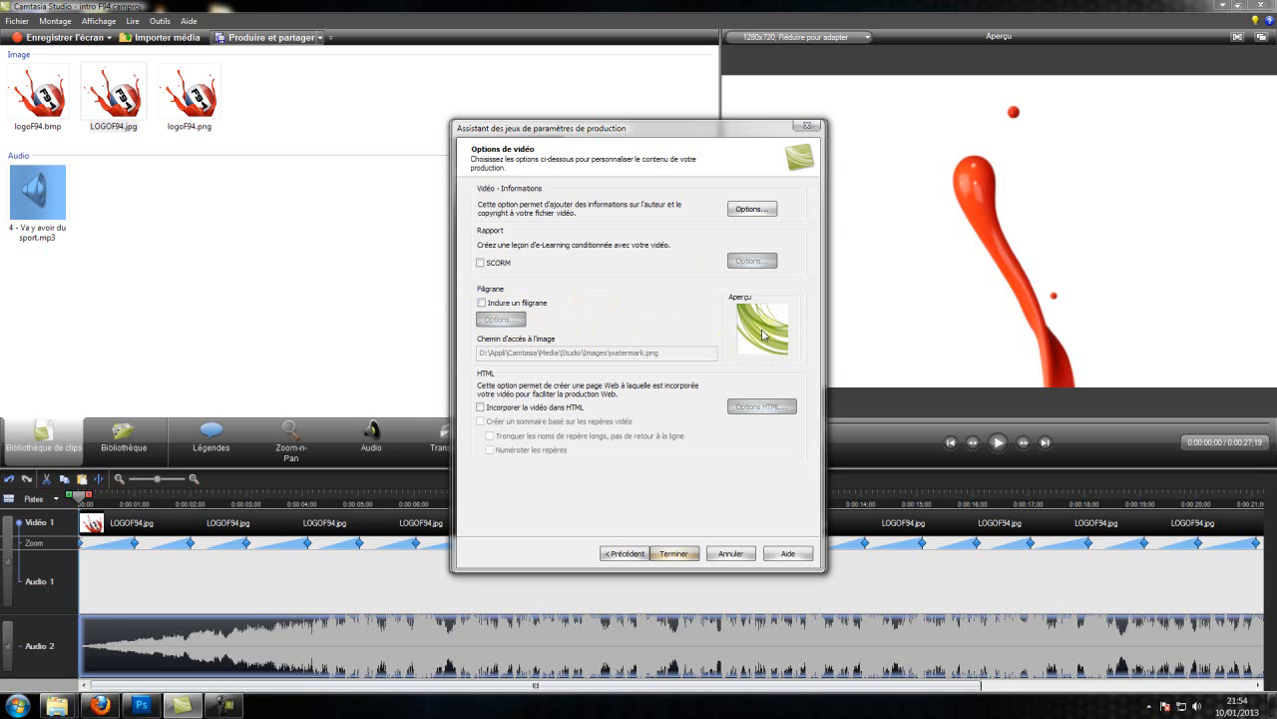
left_click_drag(658, 130, 481, 63)
left_click(301, 233)
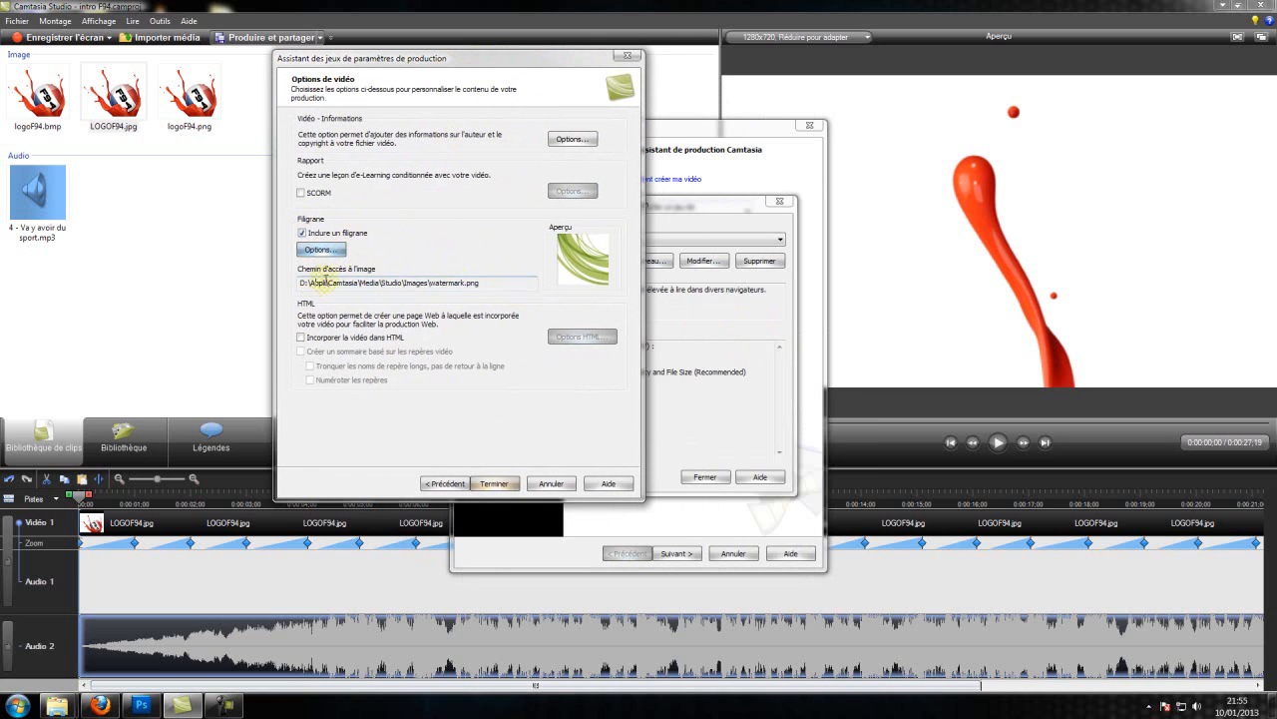
left_click(321, 249)
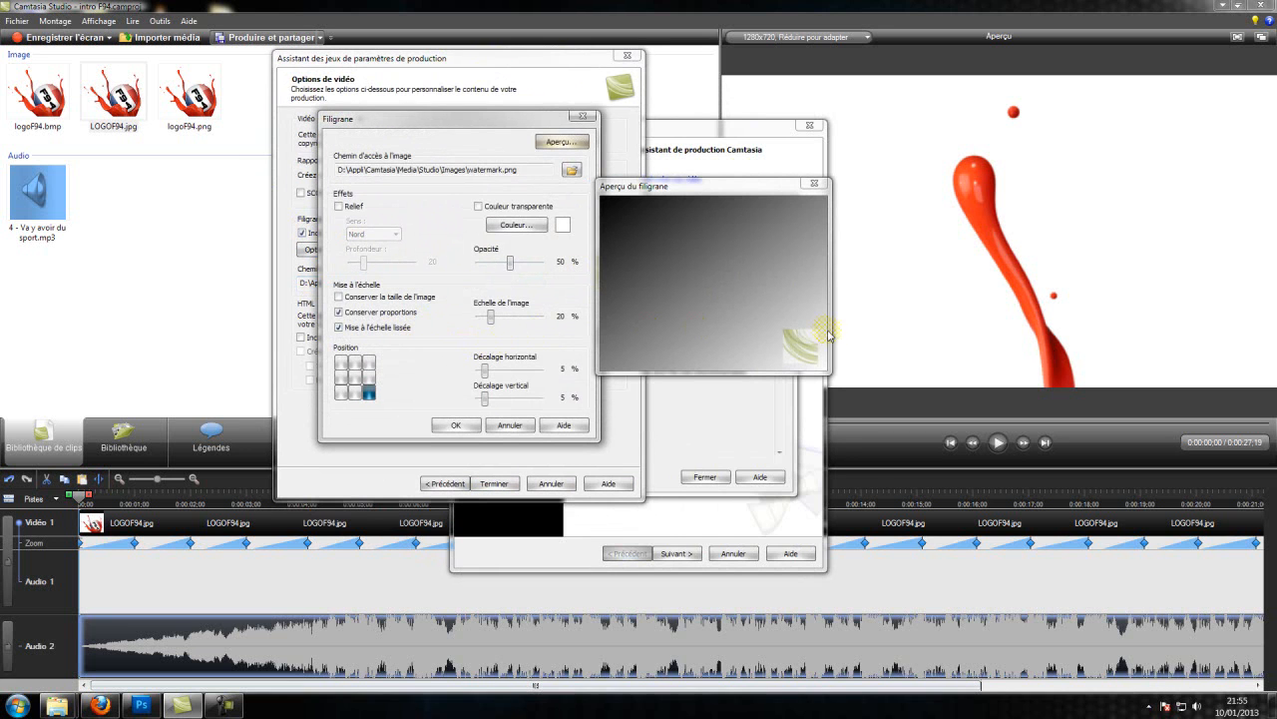
left_click_drag(796, 336, 824, 339)
left_click_drag(810, 334, 787, 352)
left_click_drag(783, 355, 809, 362)
left_click_drag(809, 361, 819, 271)
left_click_drag(755, 234, 753, 350)
Step: Use logoF94.bmp from the desktop as the watermark image
left_click(569, 172)
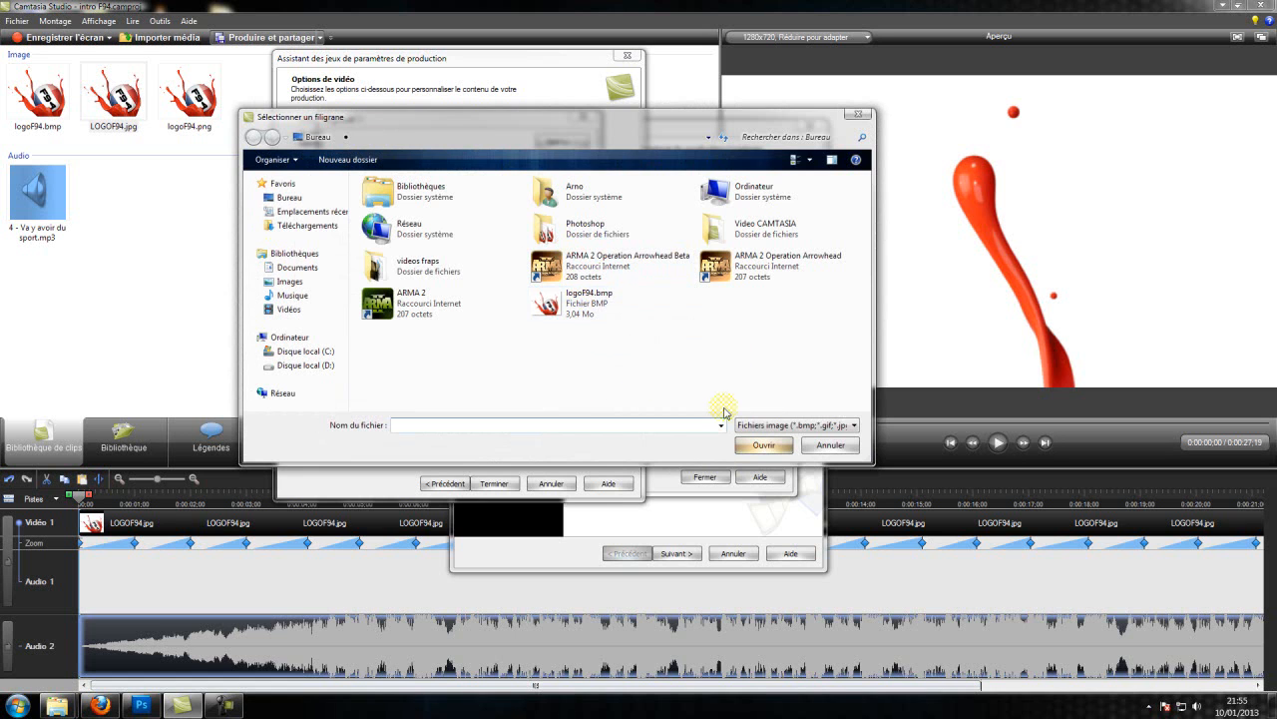
left_click(601, 310)
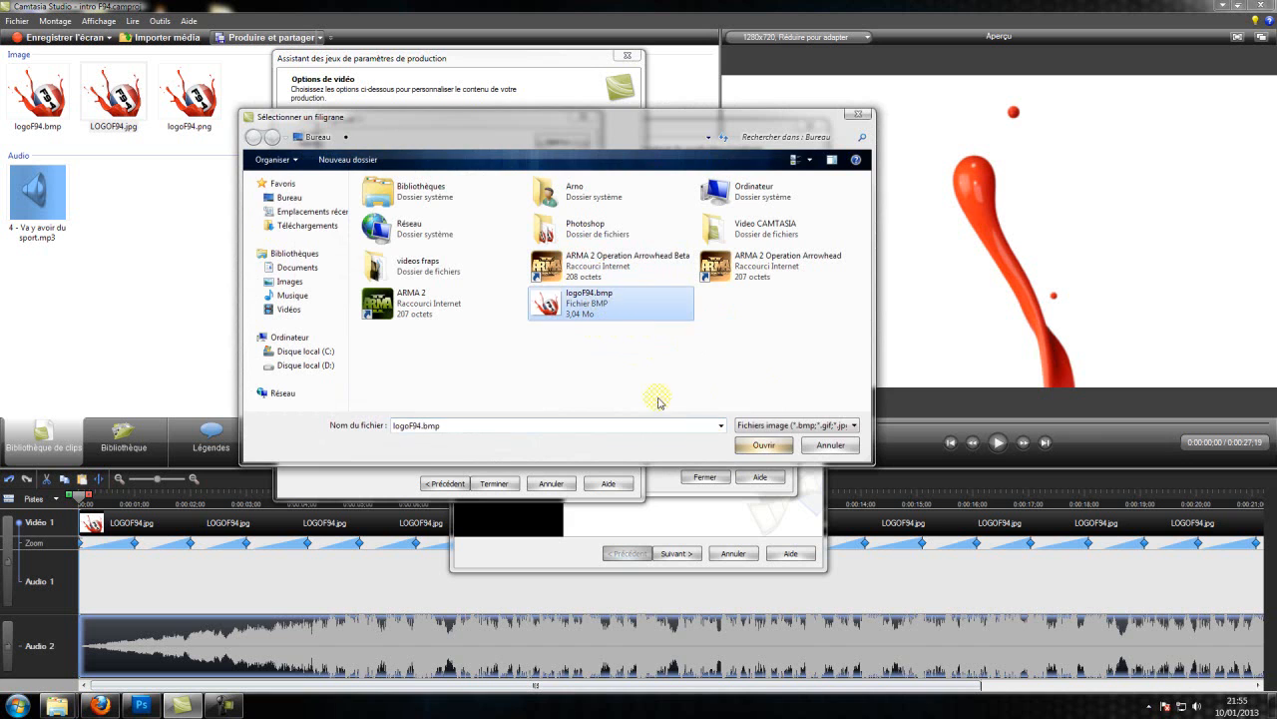
left_click(761, 444)
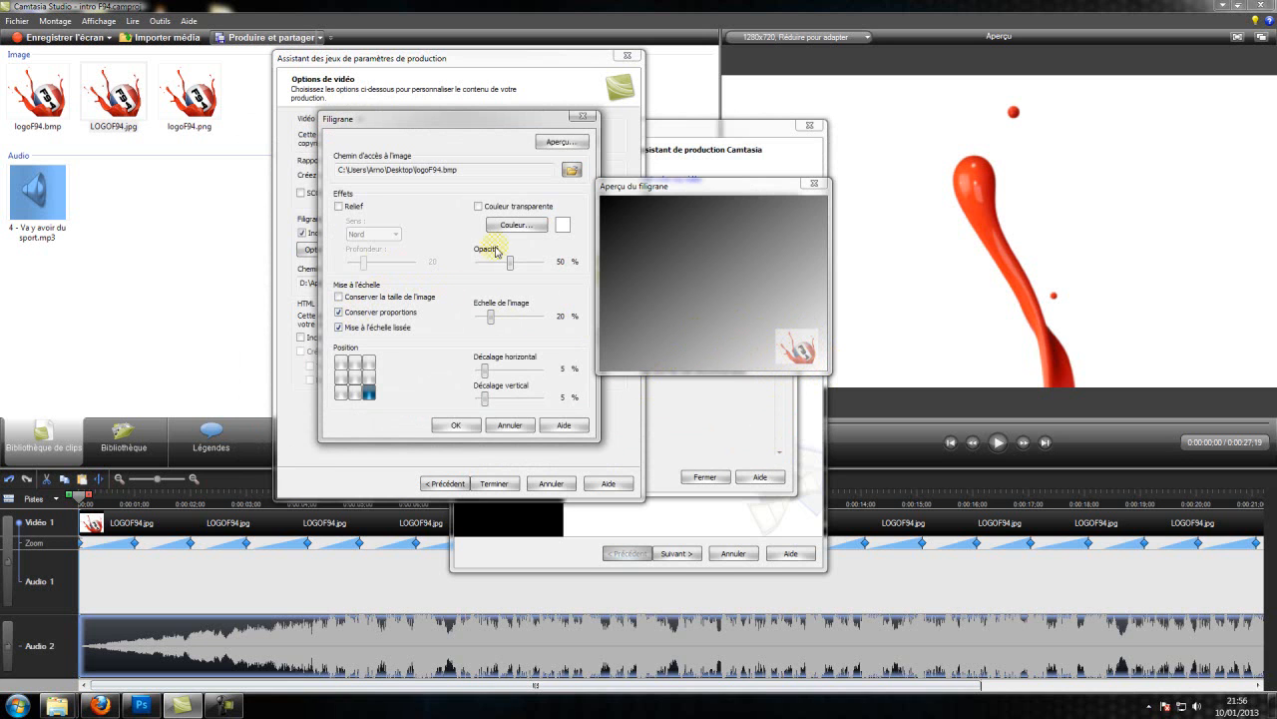
Step: Replace the watermark image with logoF94.png from the desktop's Photoshop folder
left_click(573, 170)
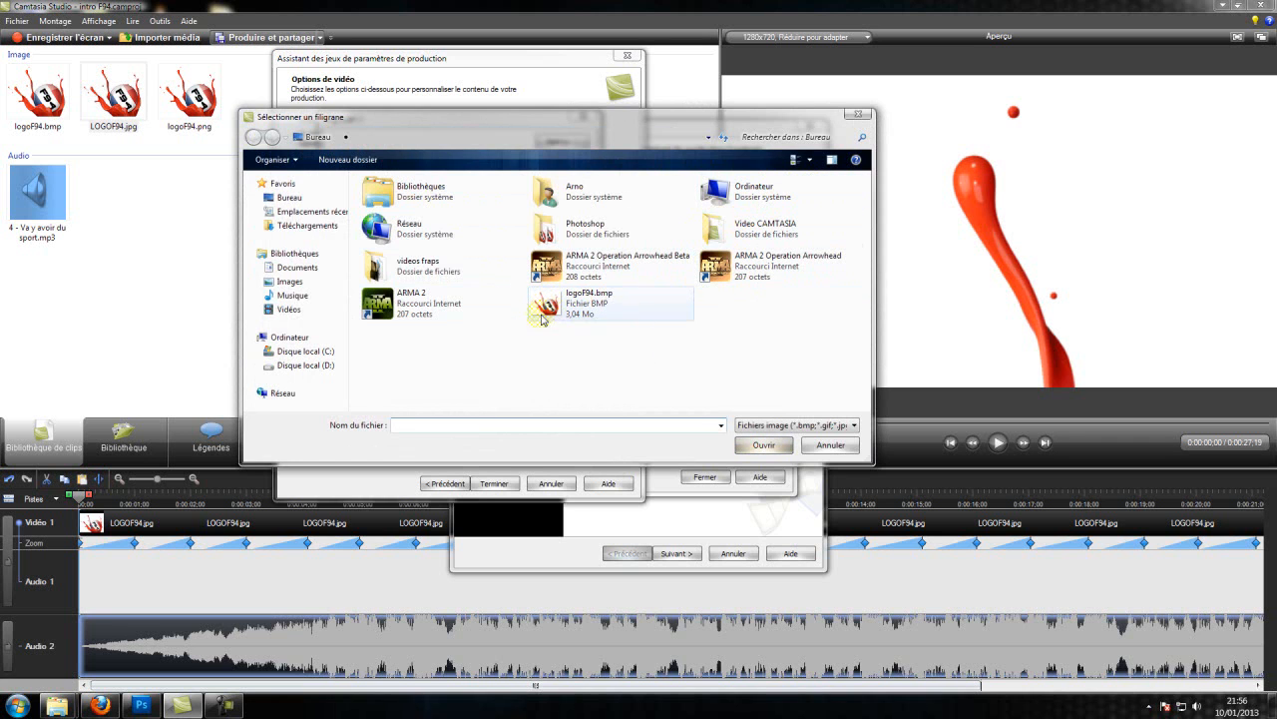
left_click(577, 232)
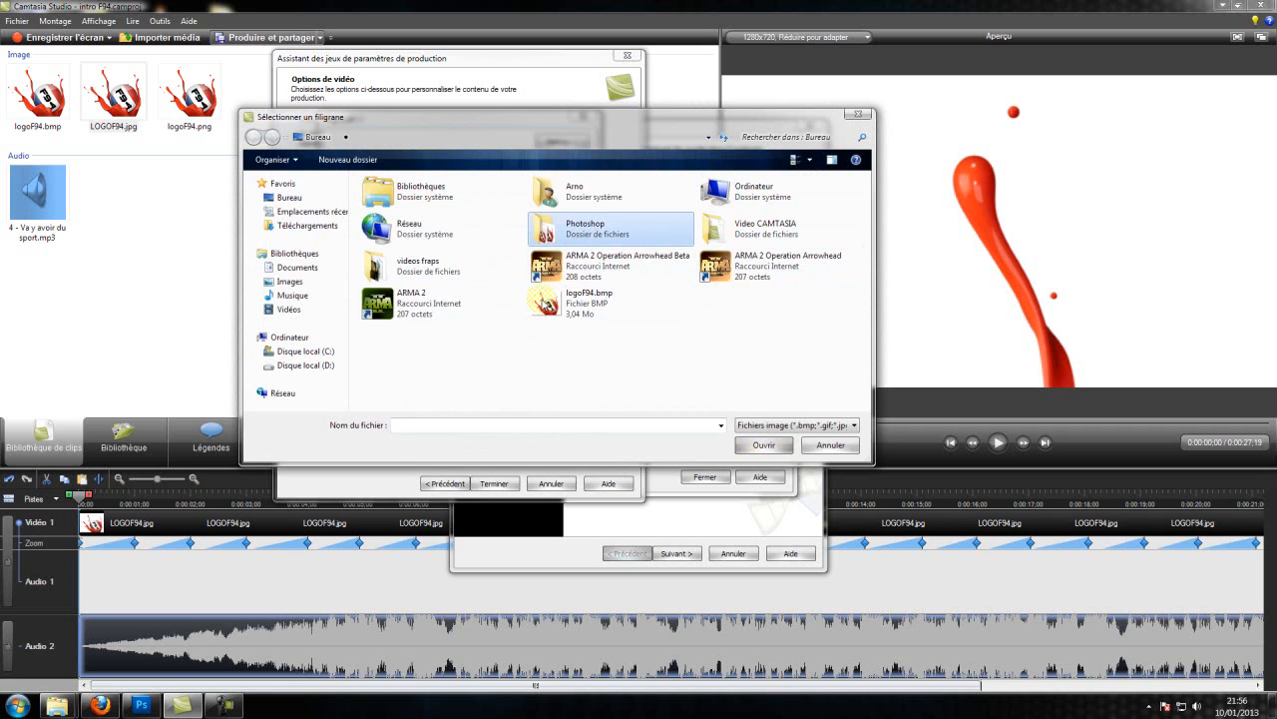
double_click(569, 227)
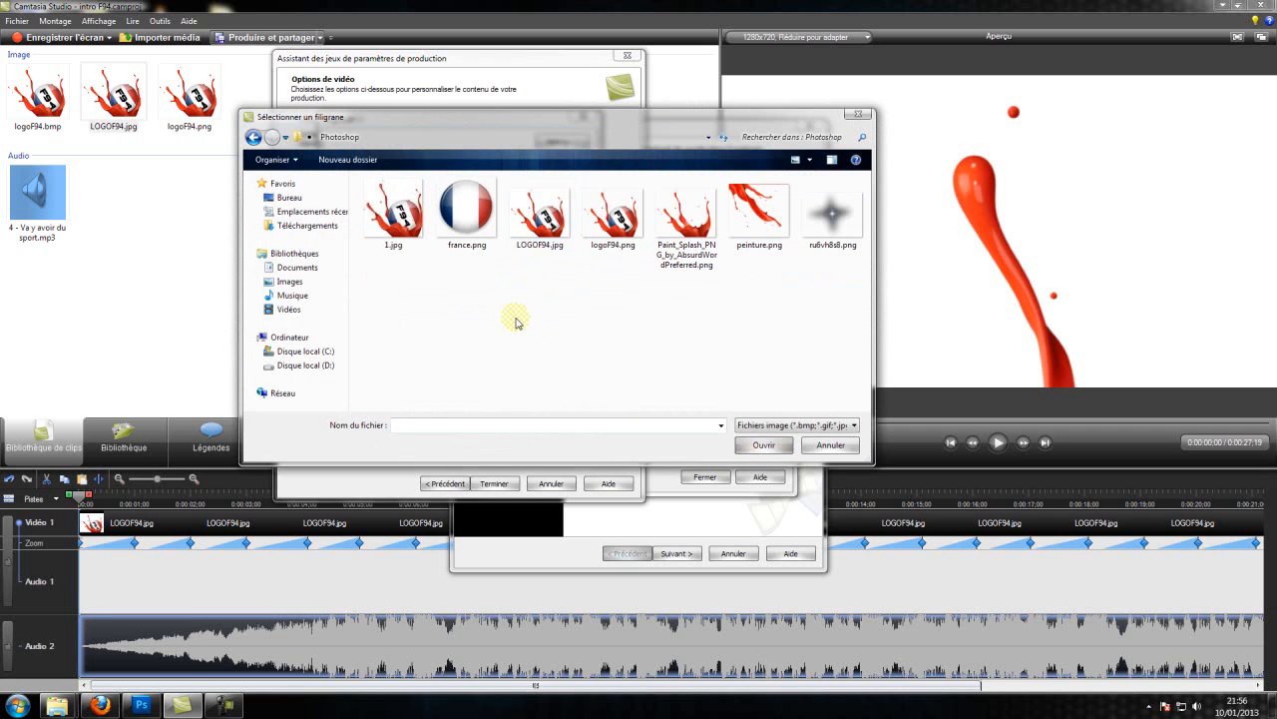
left_click(599, 234)
left_click(764, 446)
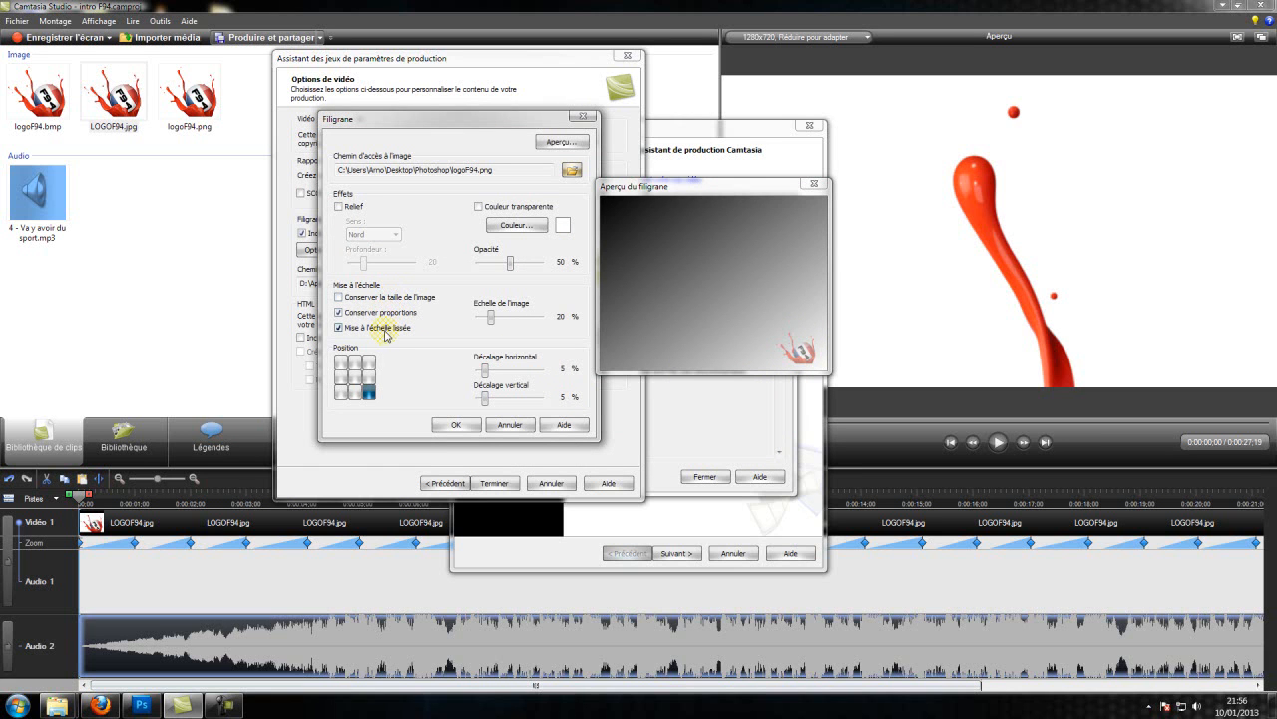
Step: Keep smoothed scaling, try the watermark in several positions, and accept it in the upper-right corner of the video
left_click(340, 328)
left_click(340, 328)
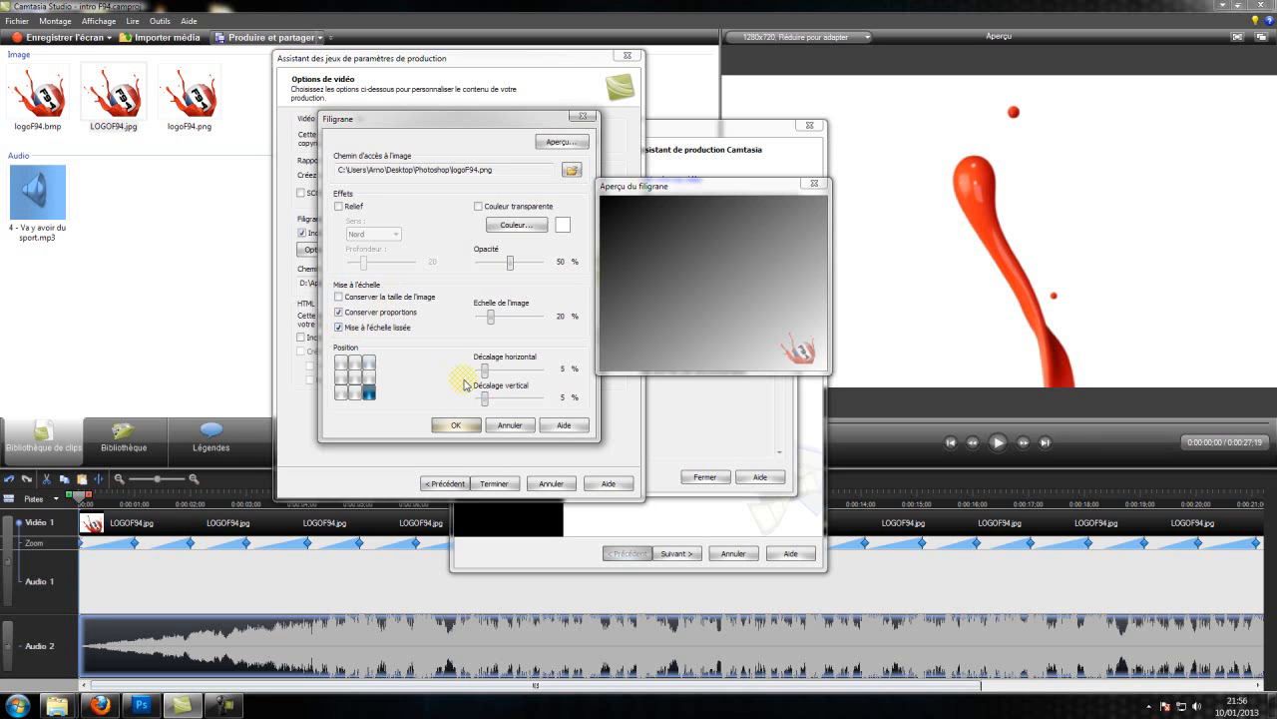
left_click(355, 378)
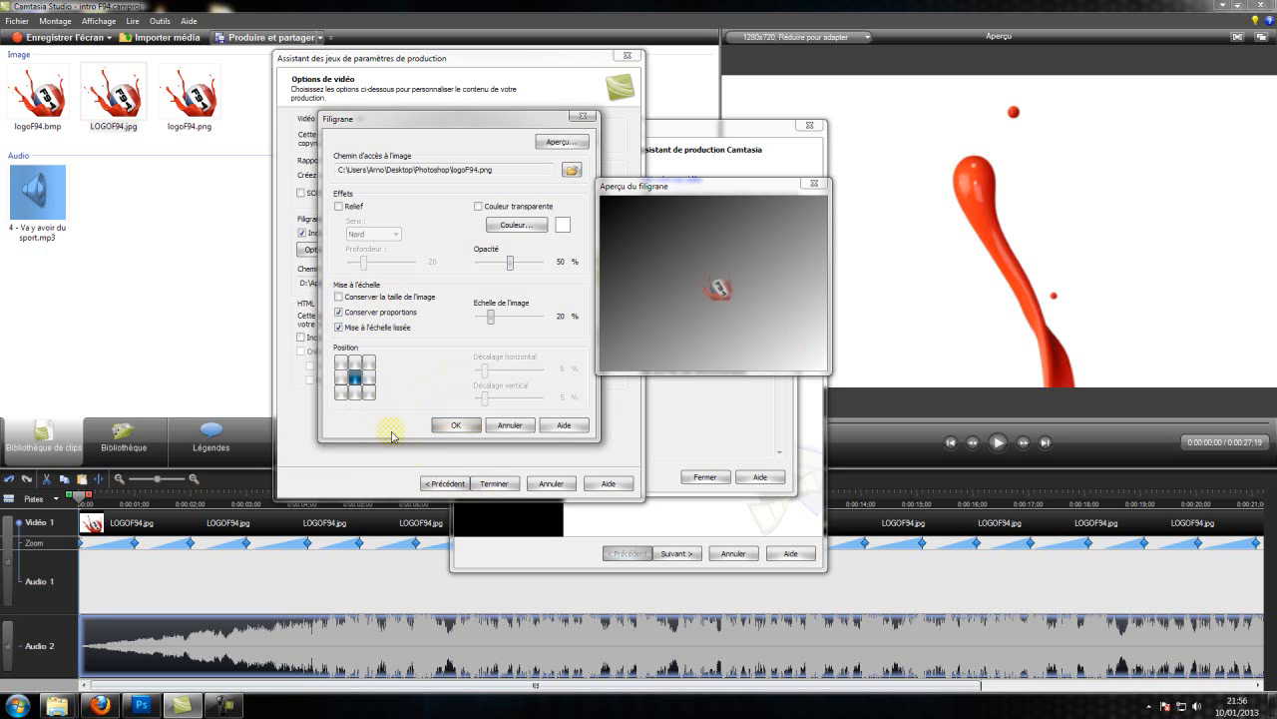
left_click(368, 393)
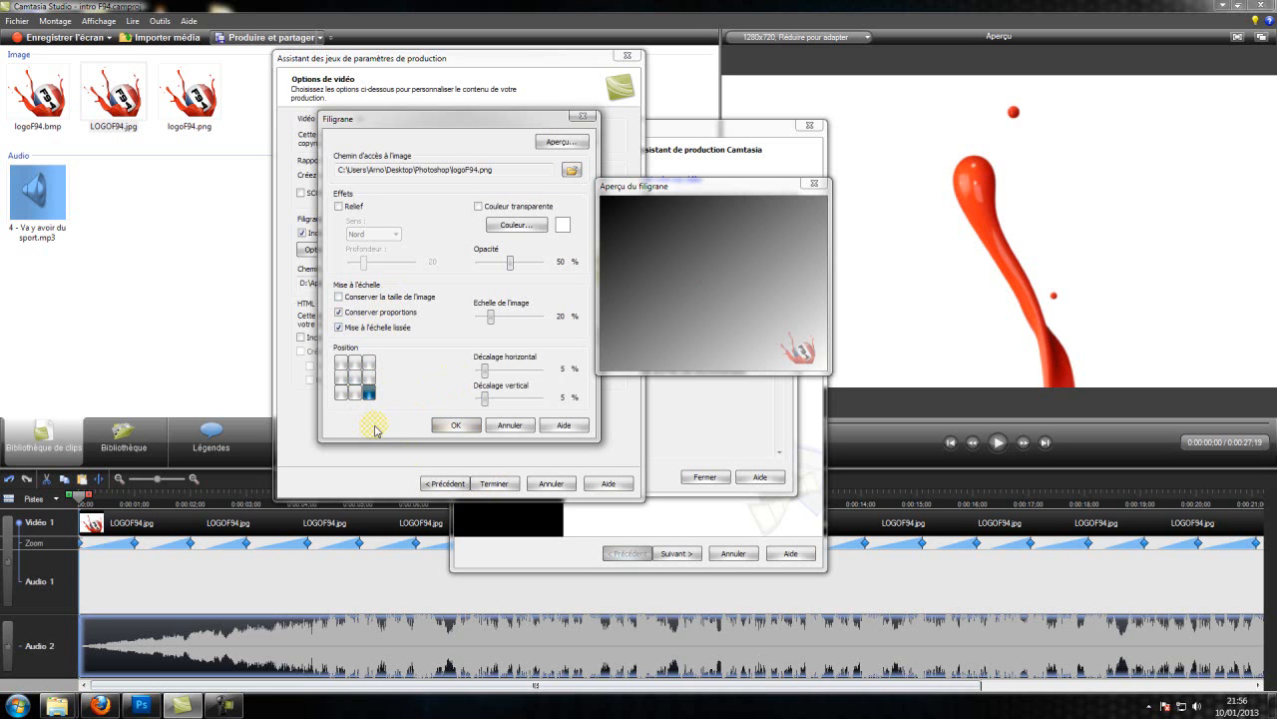
left_click(368, 364)
left_click(341, 365)
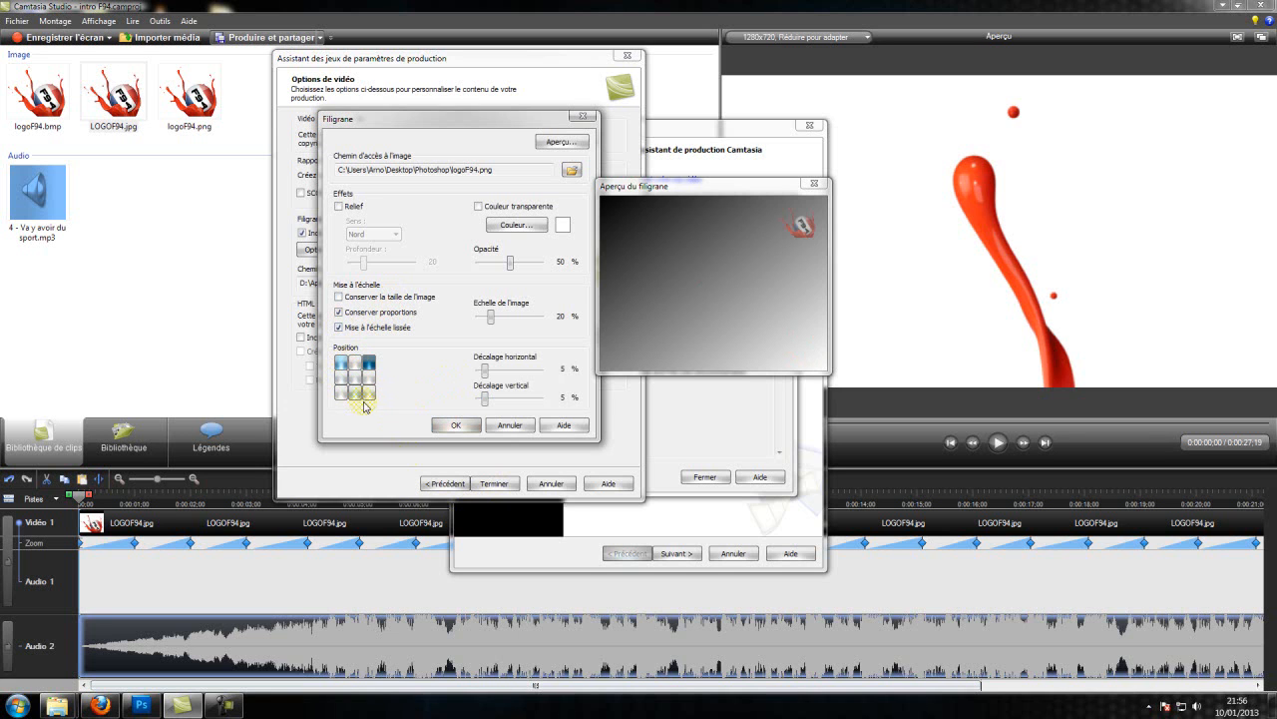
left_click(369, 395)
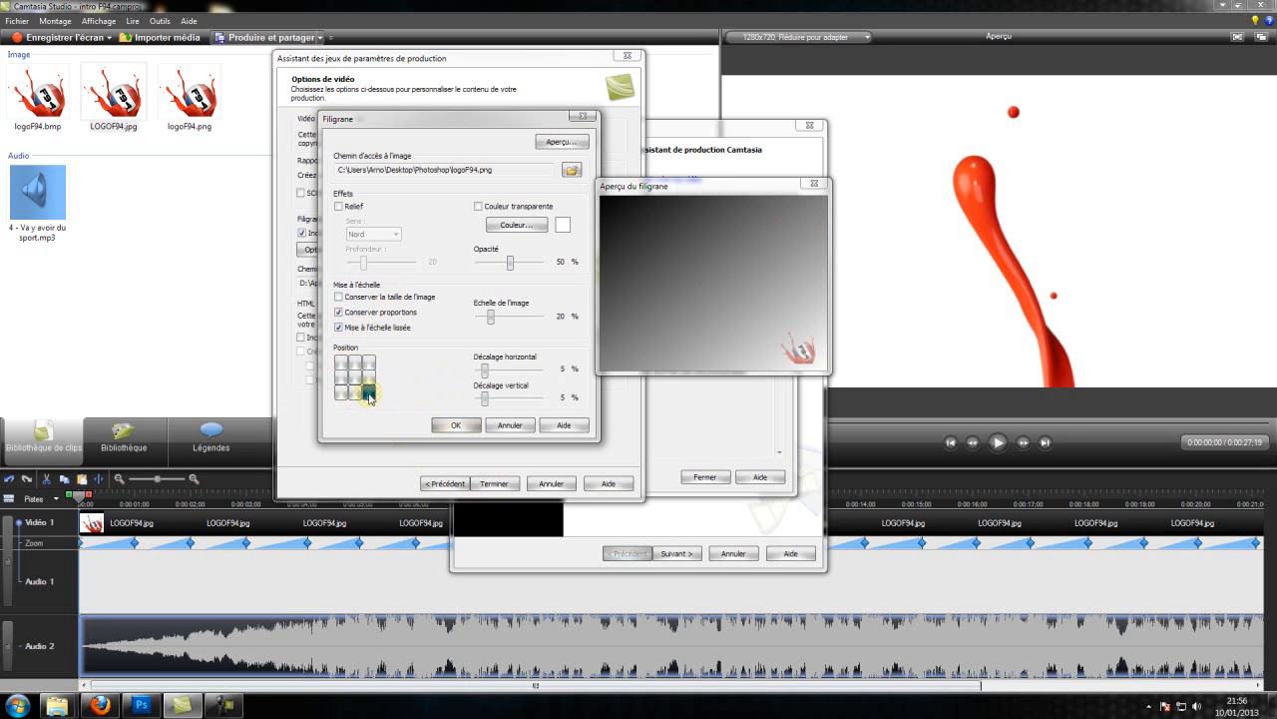
left_click(371, 365)
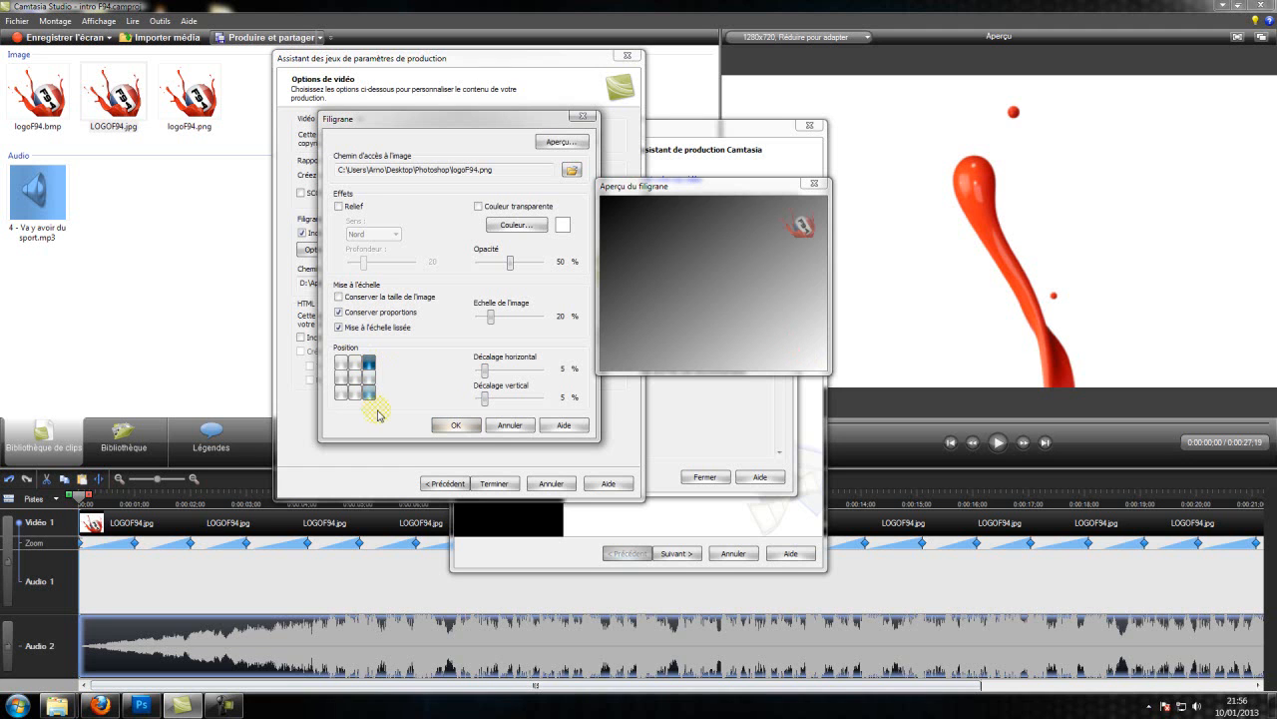
left_click(454, 425)
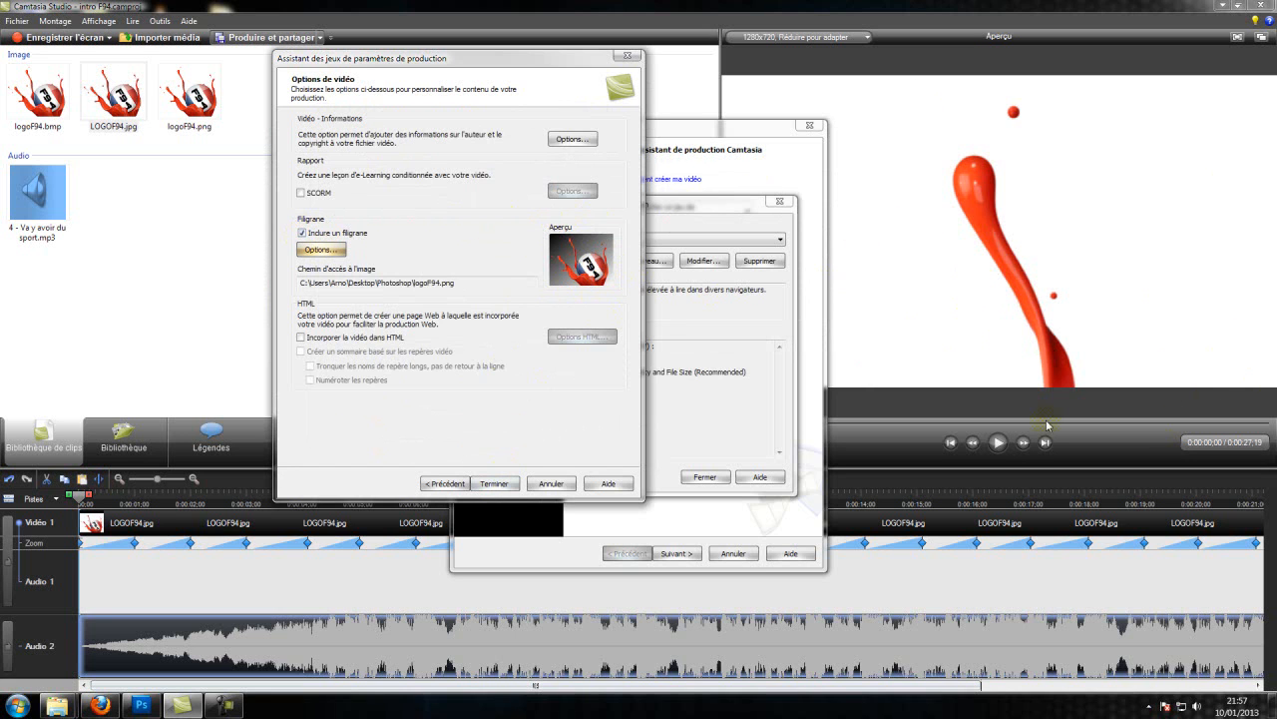
Step: Exclude the watermark from the video and finish modifying the Web - Youtube preset
left_click(302, 232)
left_click(302, 231)
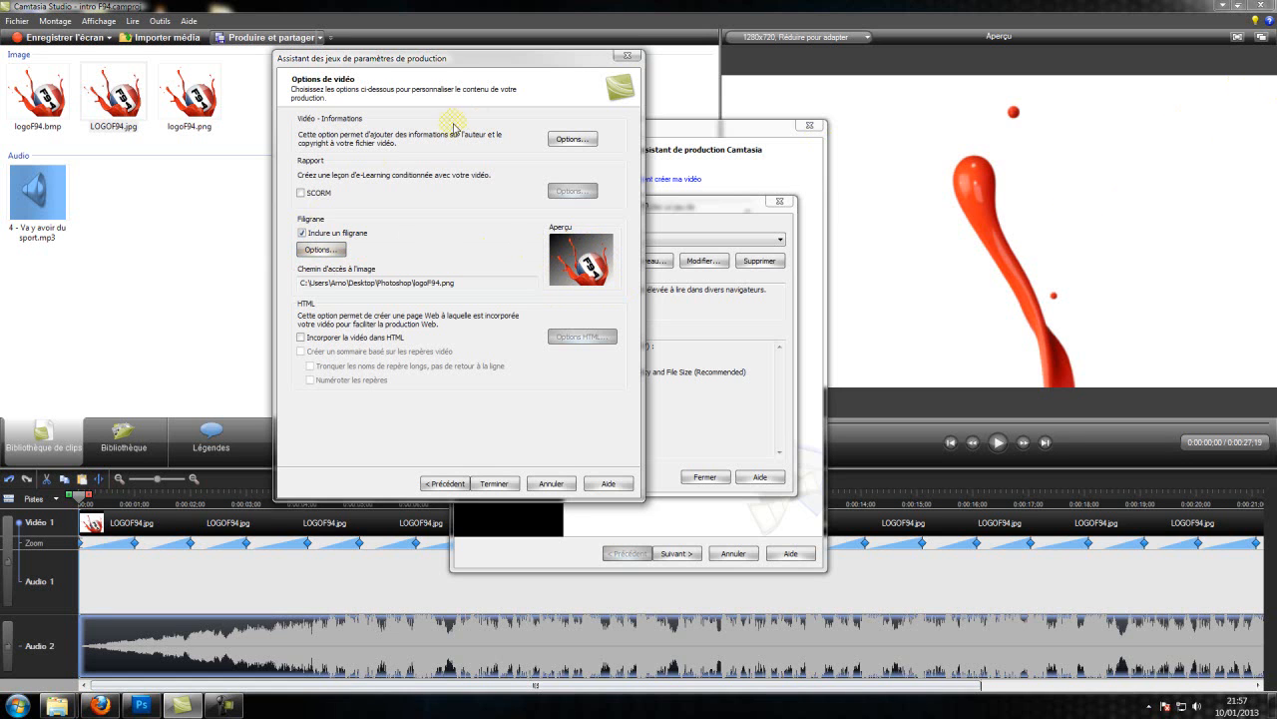
left_click(303, 232)
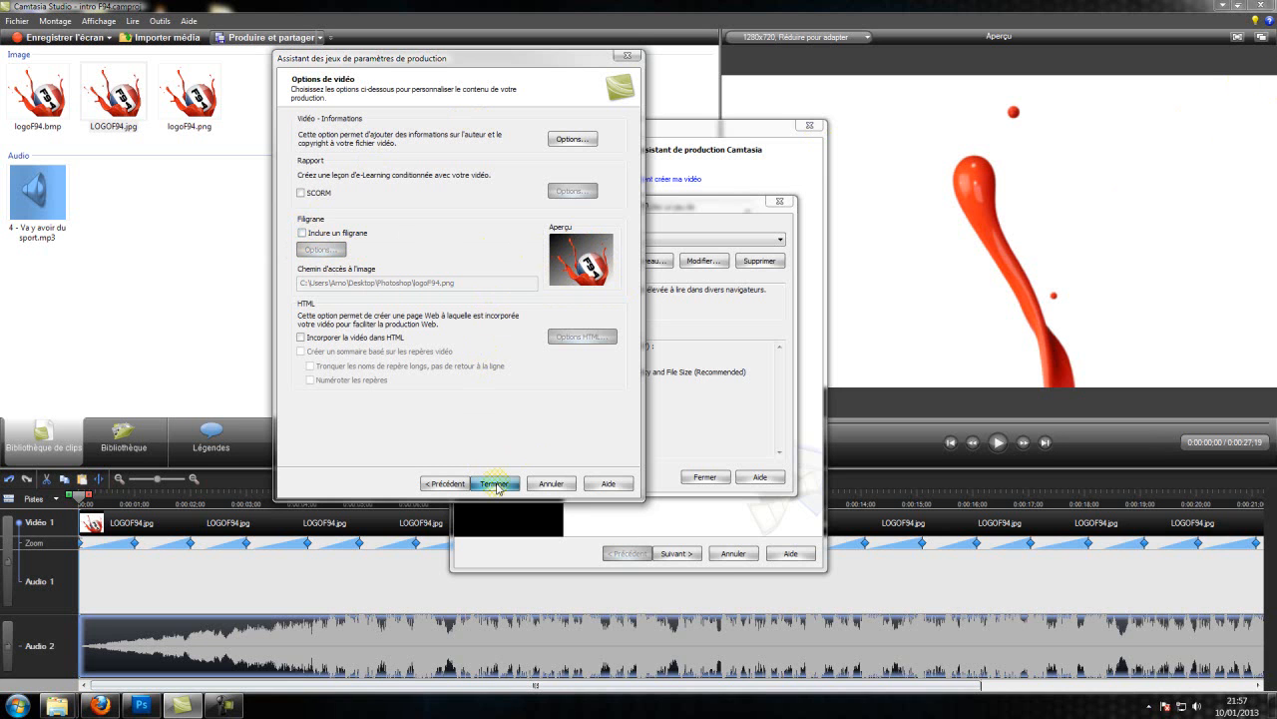
left_click_drag(389, 60, 350, 61)
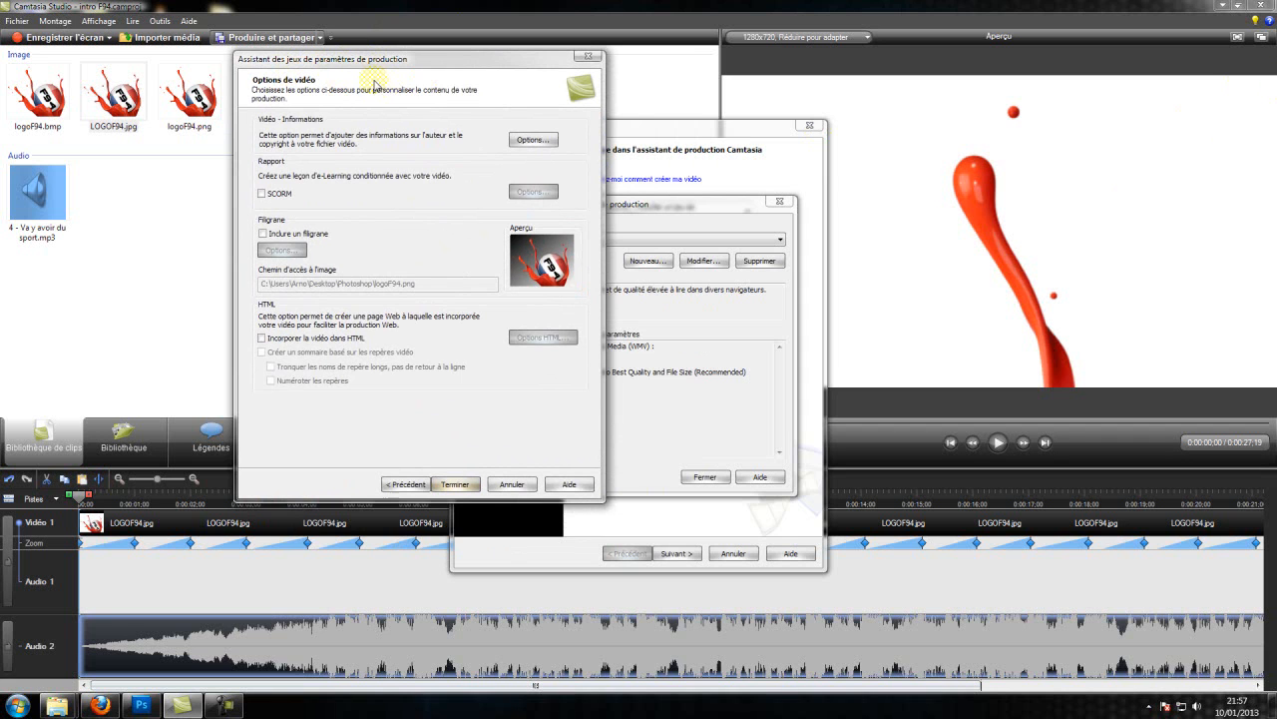
left_click(457, 485)
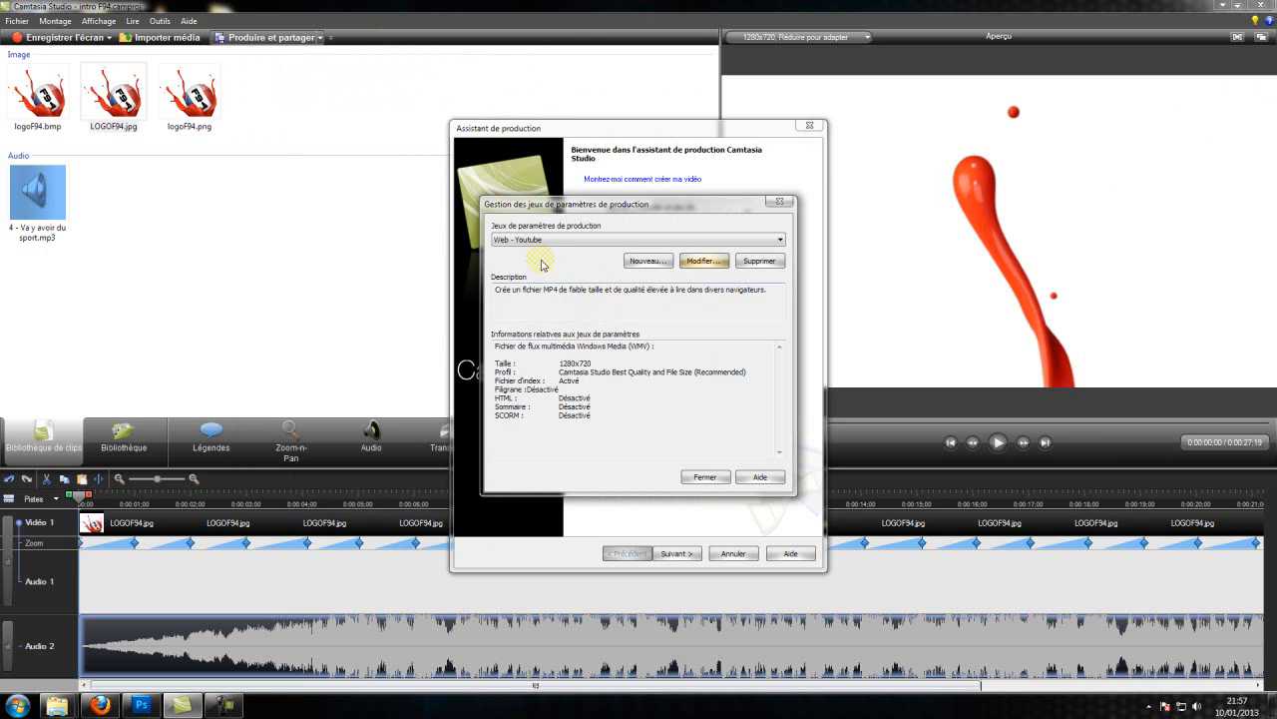
Step: Close the preset manager and continue the production with the Web - Youtube preset to the name and folder settings
left_click(516, 244)
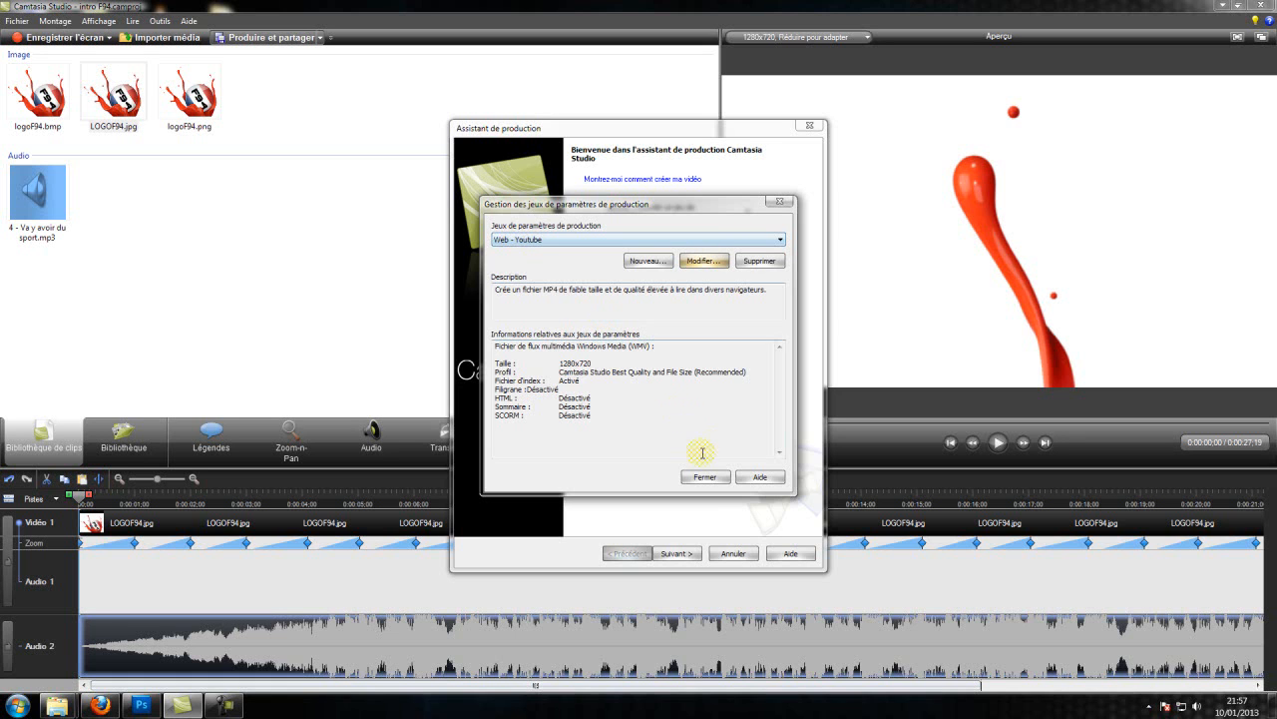
left_click(691, 486)
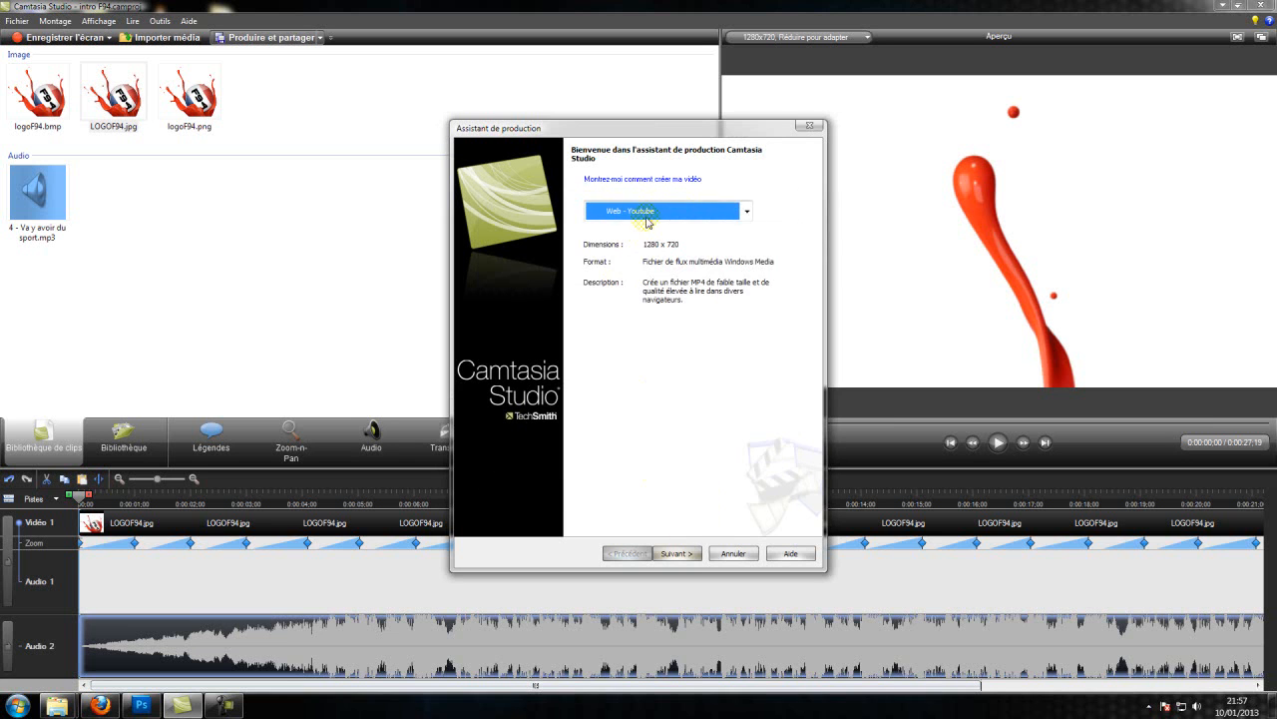
left_click(639, 212)
left_click(643, 368)
left_click(678, 553)
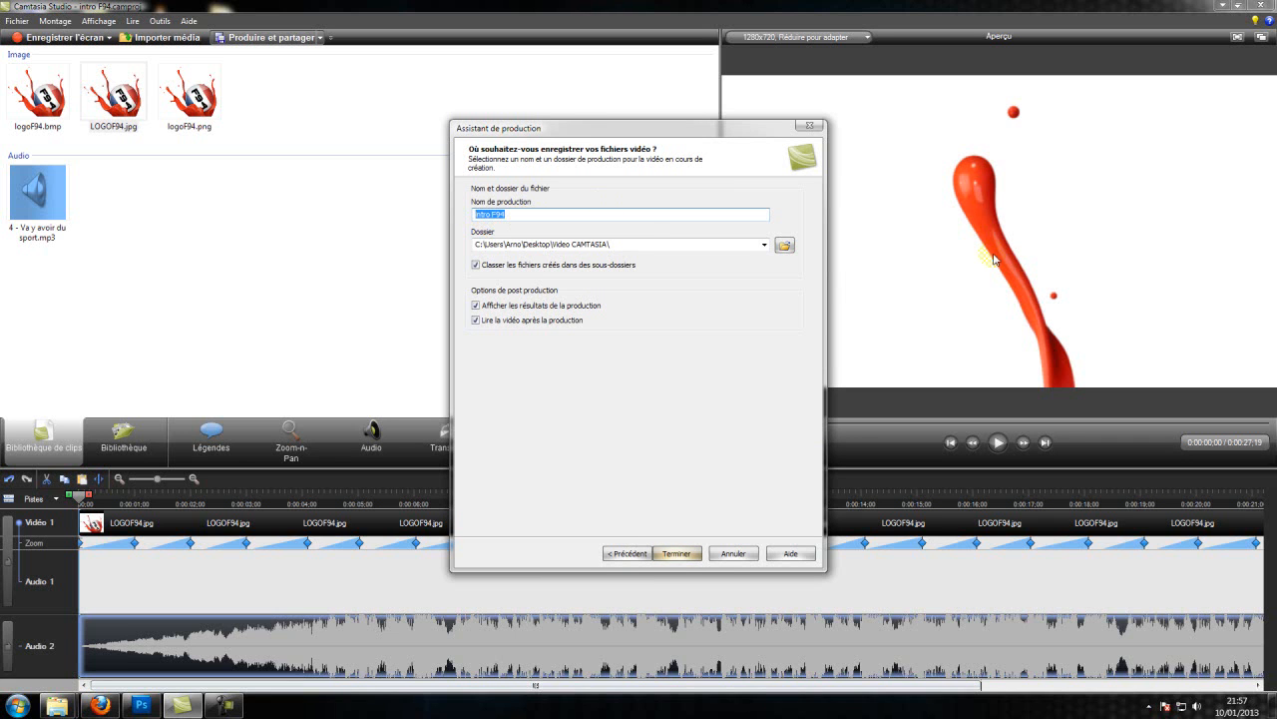
Step: Name the production "Tuto intro F94 Camtasia Studio 7" and save it in the desktop's Video CAMTASIA folder
type("Tuto intro F94 Camtasia Studio 7")
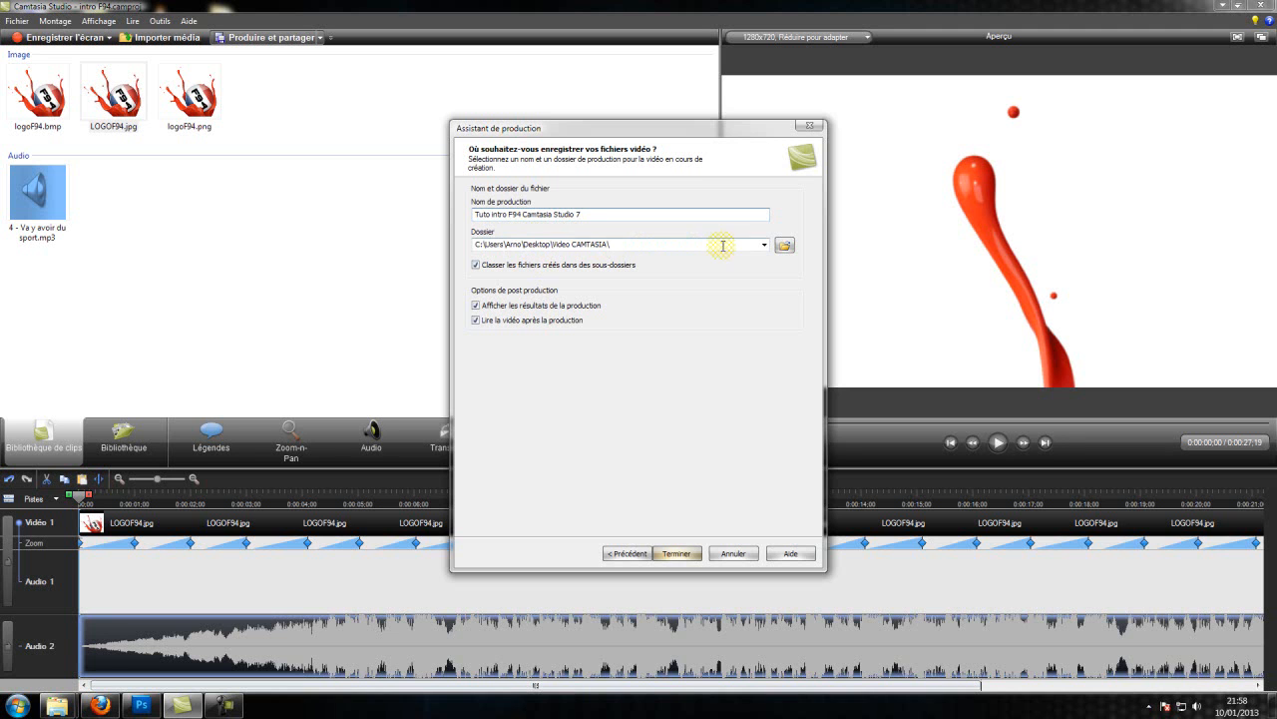
left_click(785, 244)
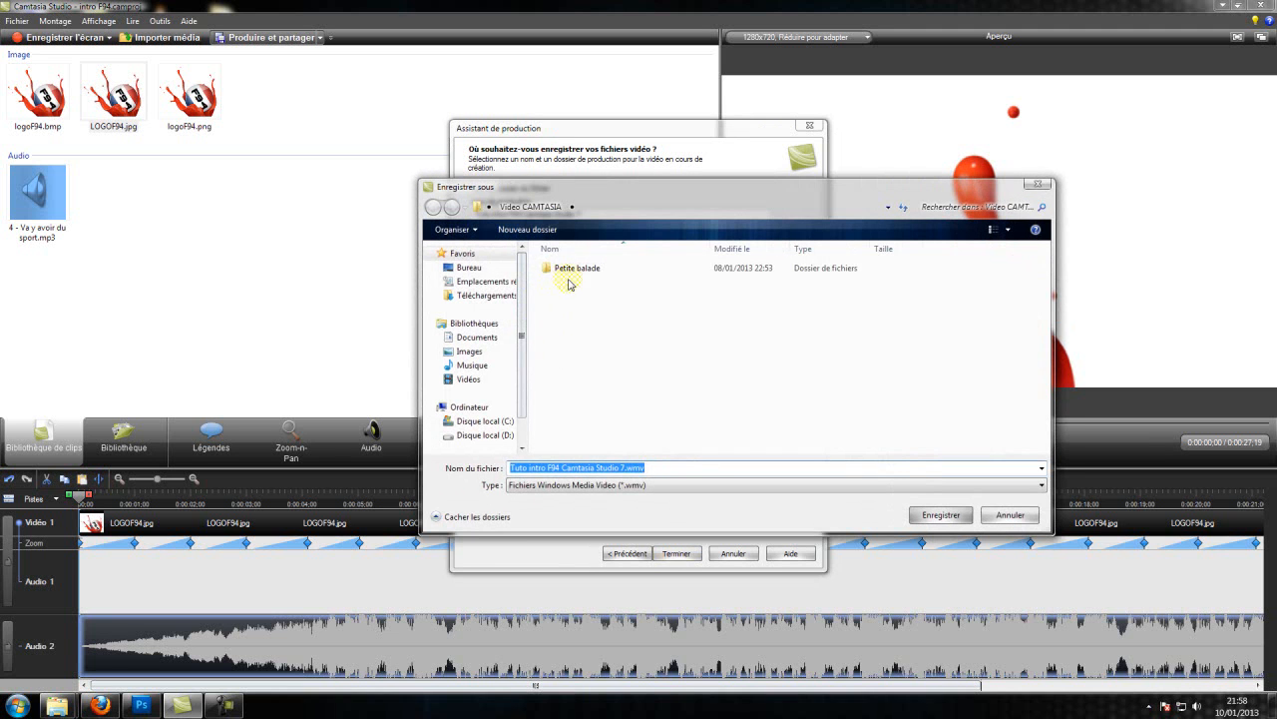
left_click(467, 267)
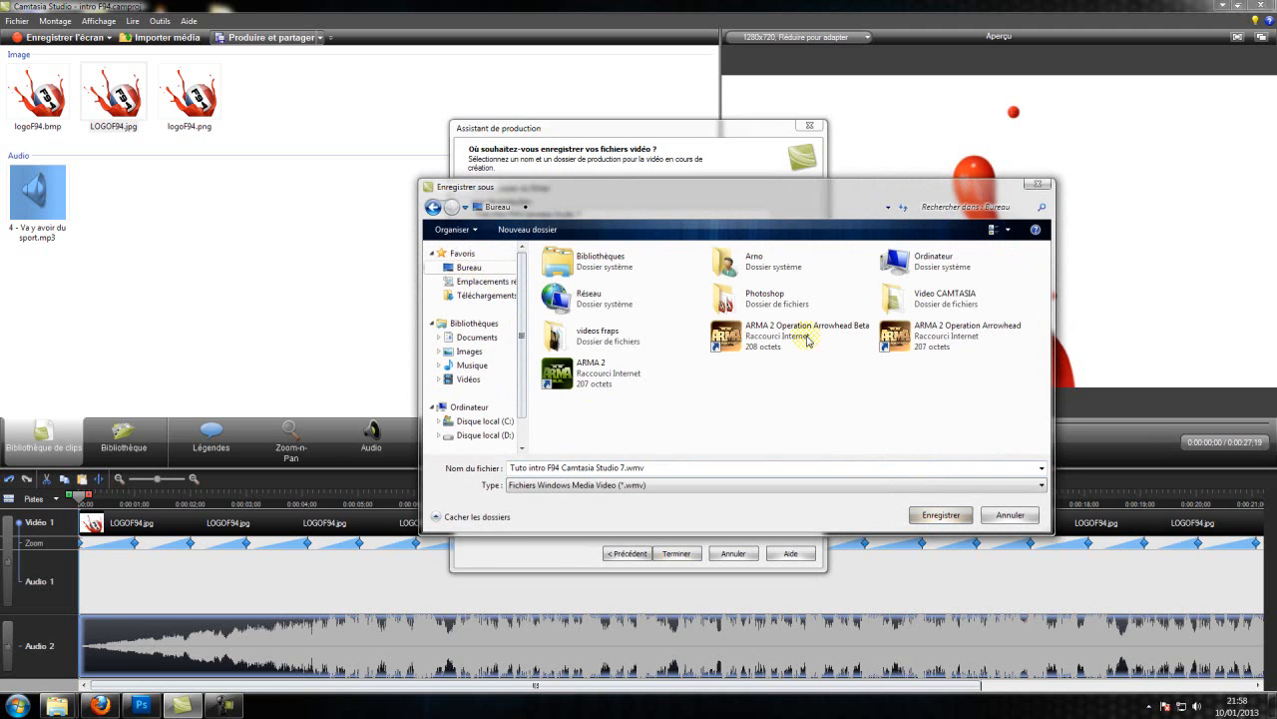
left_click(906, 303)
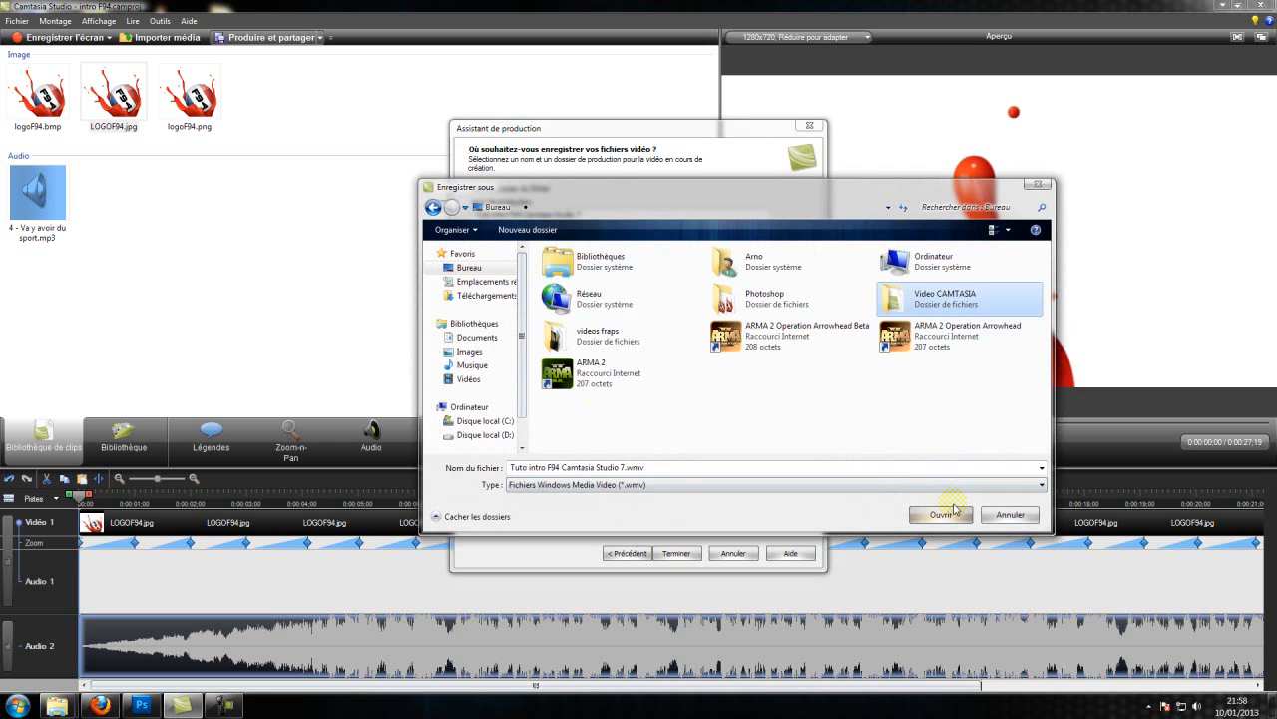
double_click(964, 290)
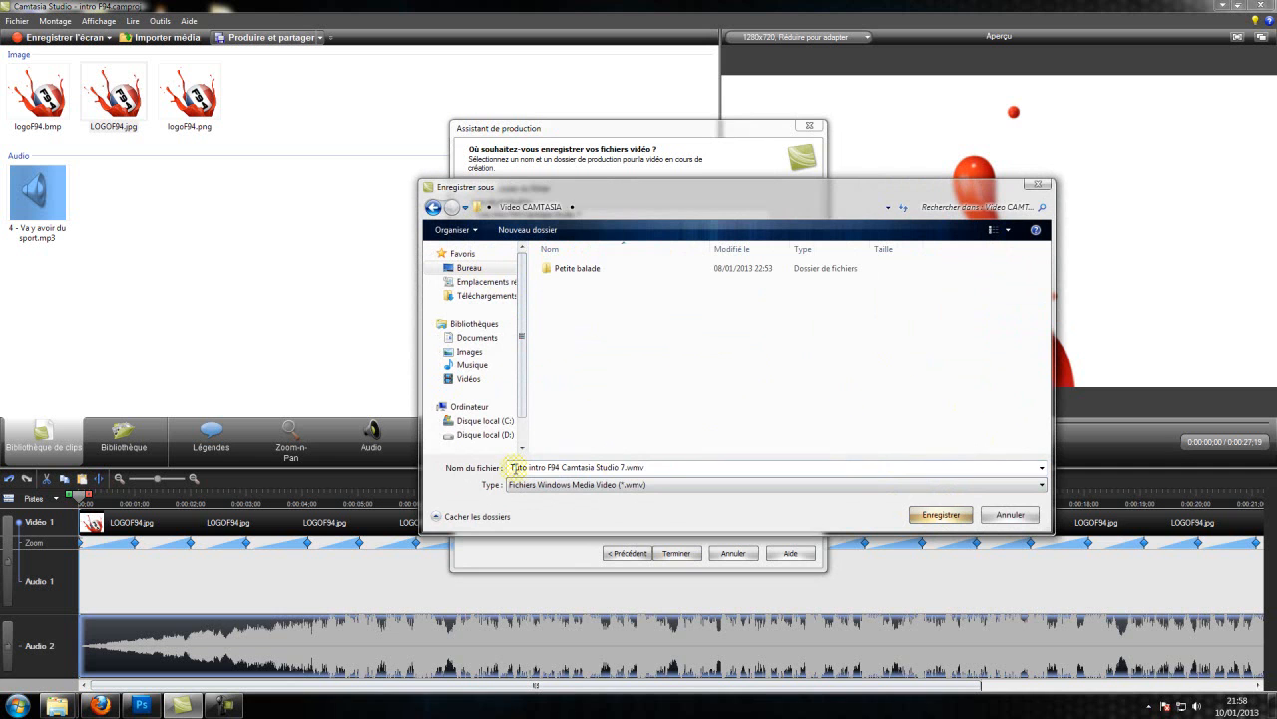
left_click(938, 514)
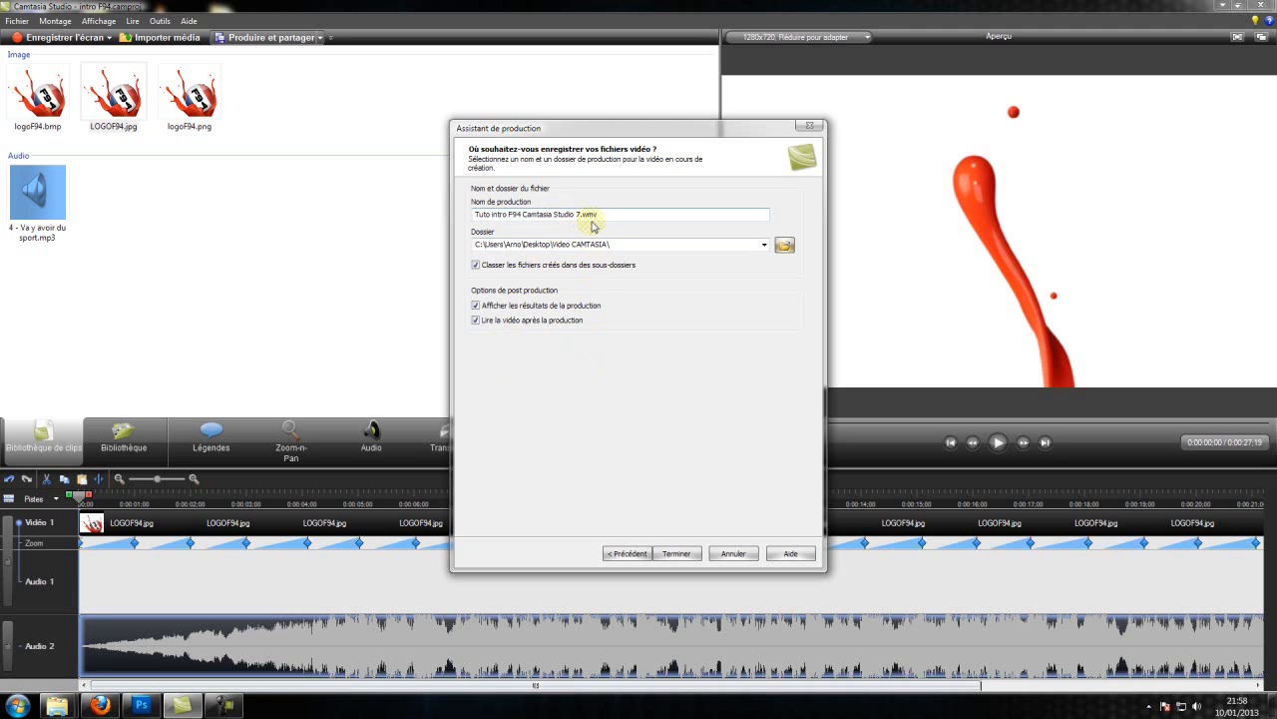
Step: Render the intro video and pause its playback once it opens in the media player
left_click(668, 554)
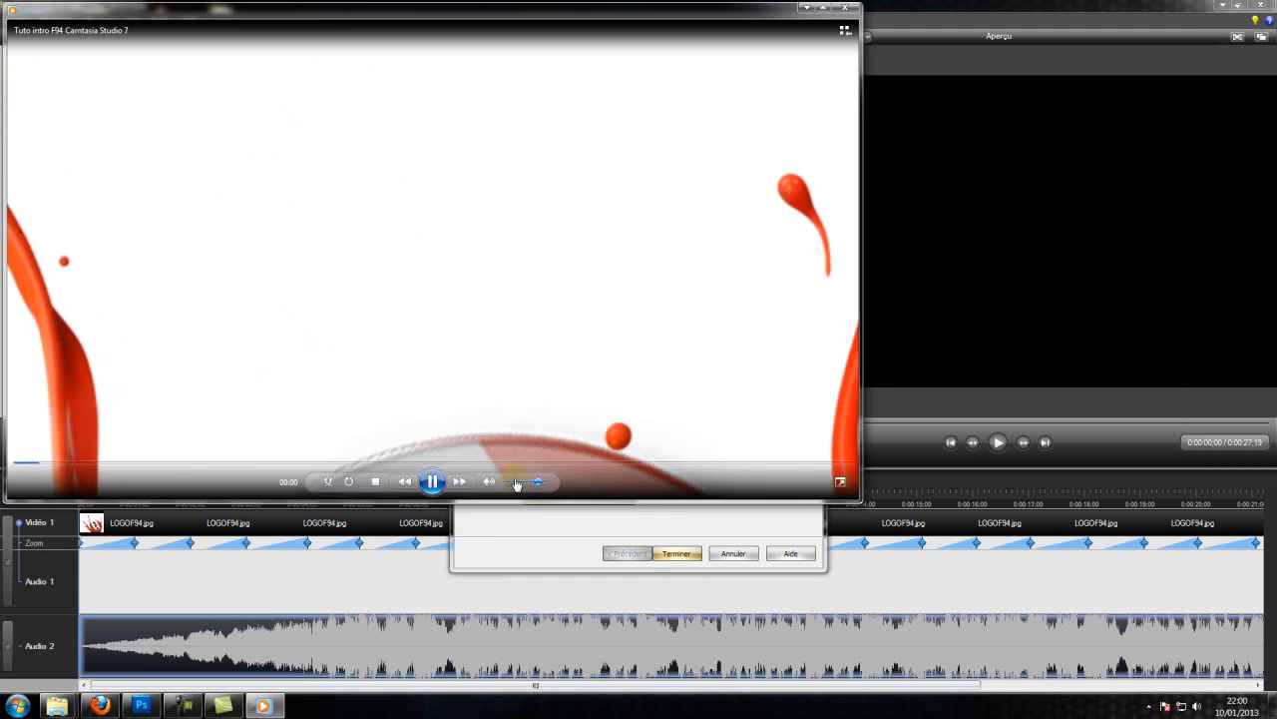
left_click(477, 259)
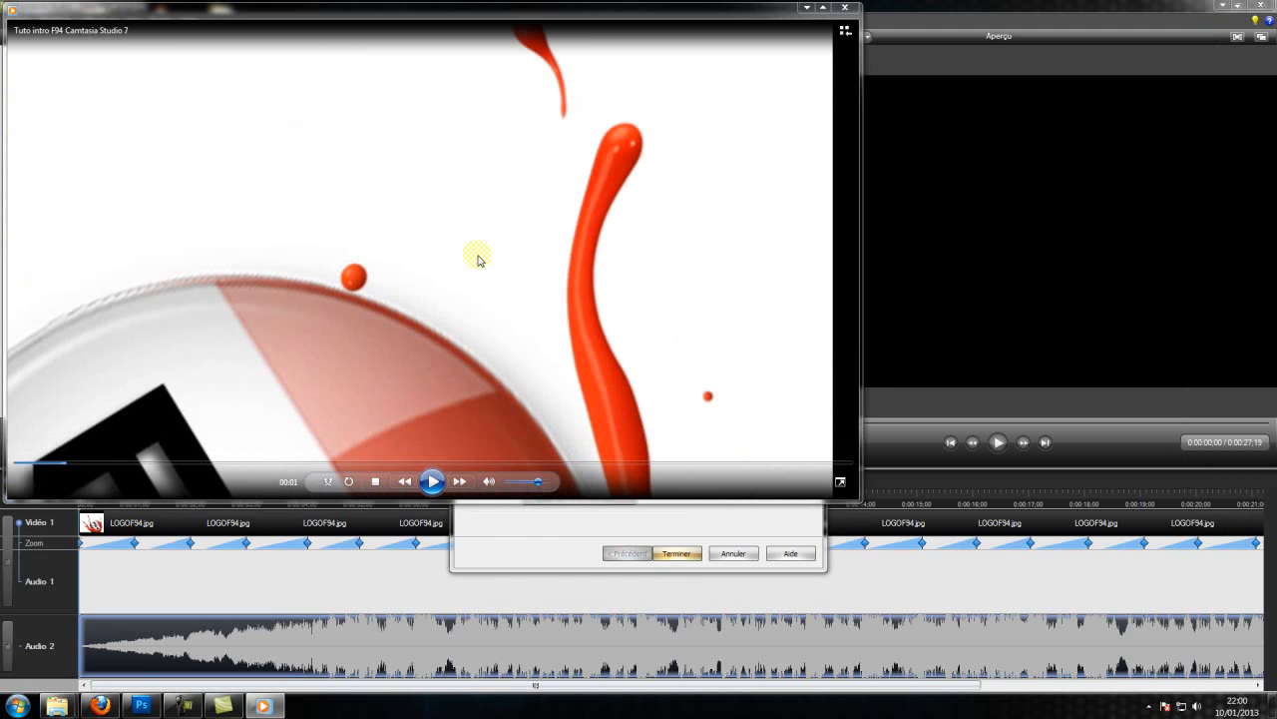
Step: Switch to Firefox, open the YouTube home page in a new tab and bring that tab forward
left_click(115, 710)
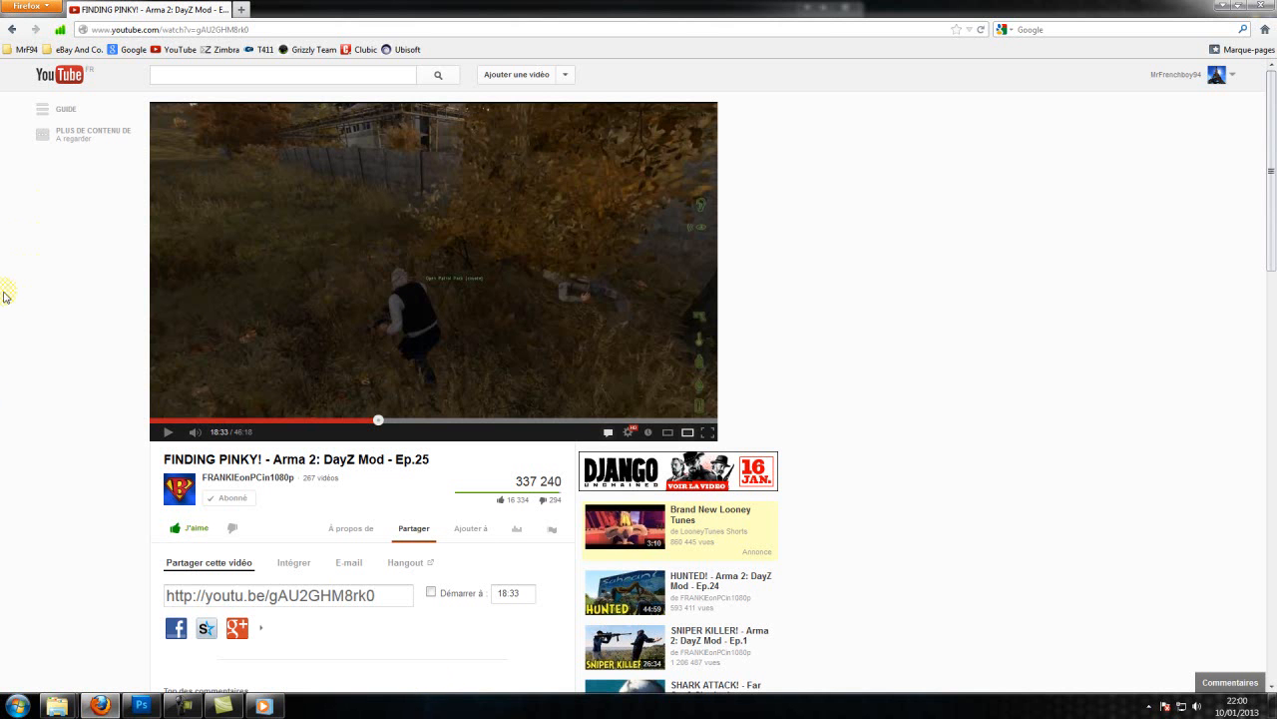
right_click(70, 78)
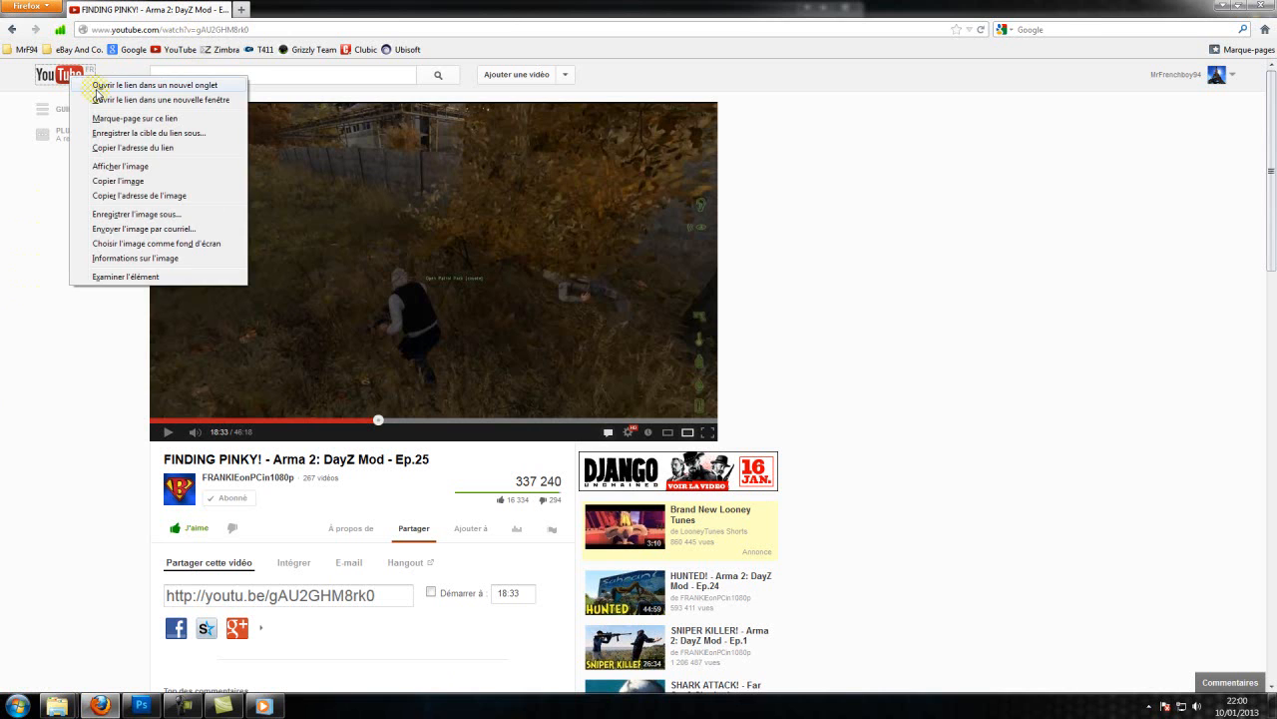
left_click(97, 88)
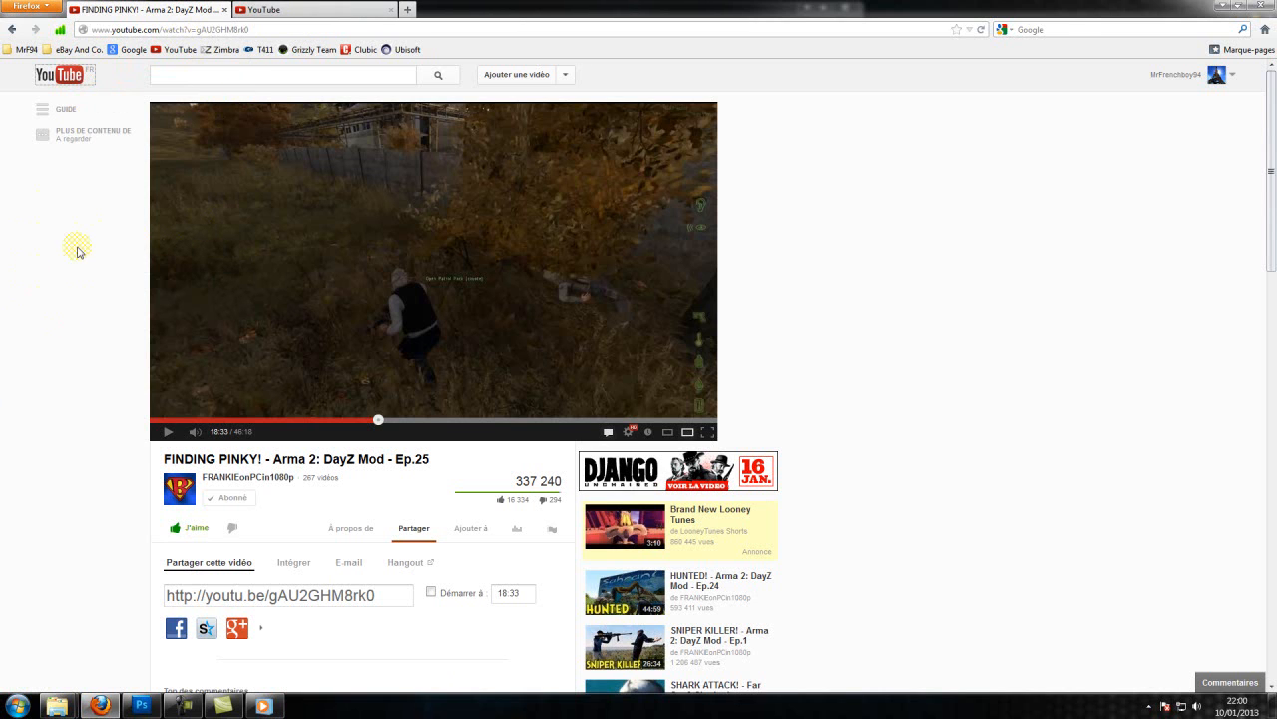
key("ctrl+Tab")
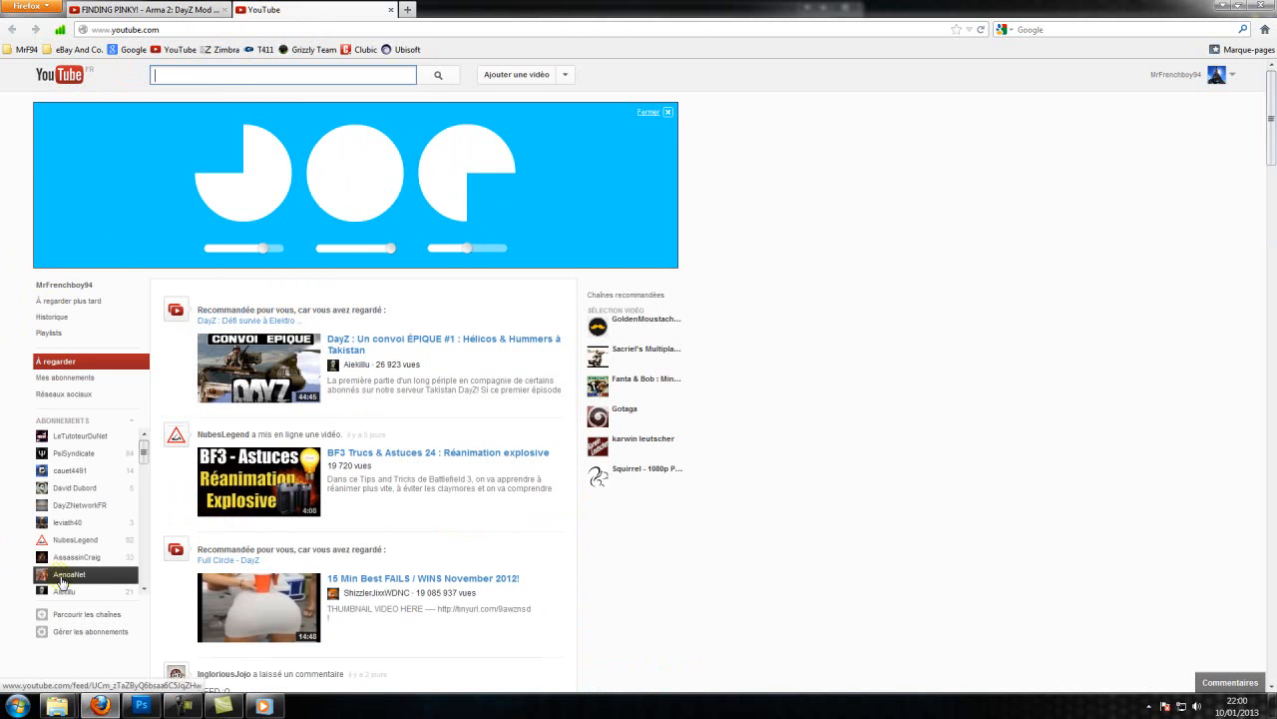
Step: Open the AenoaNet channel from the subscriptions and show its uploaded videos
left_click(3, 549)
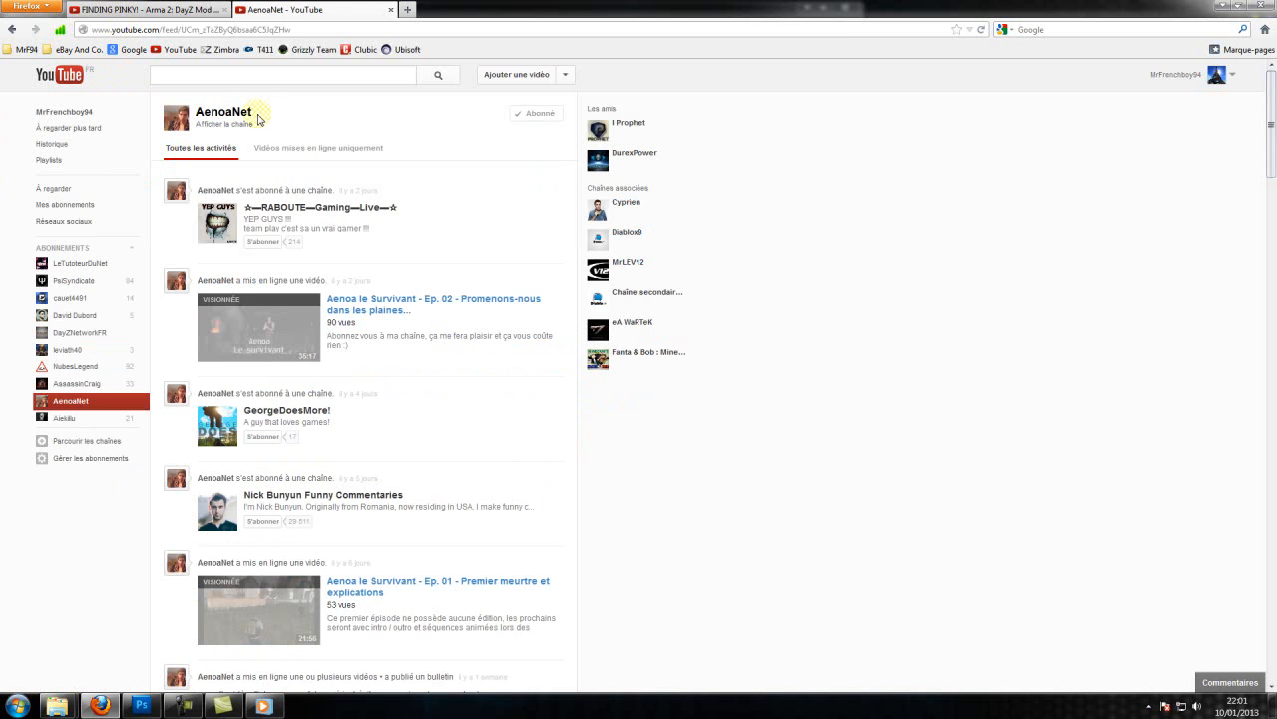
left_click(350, 145)
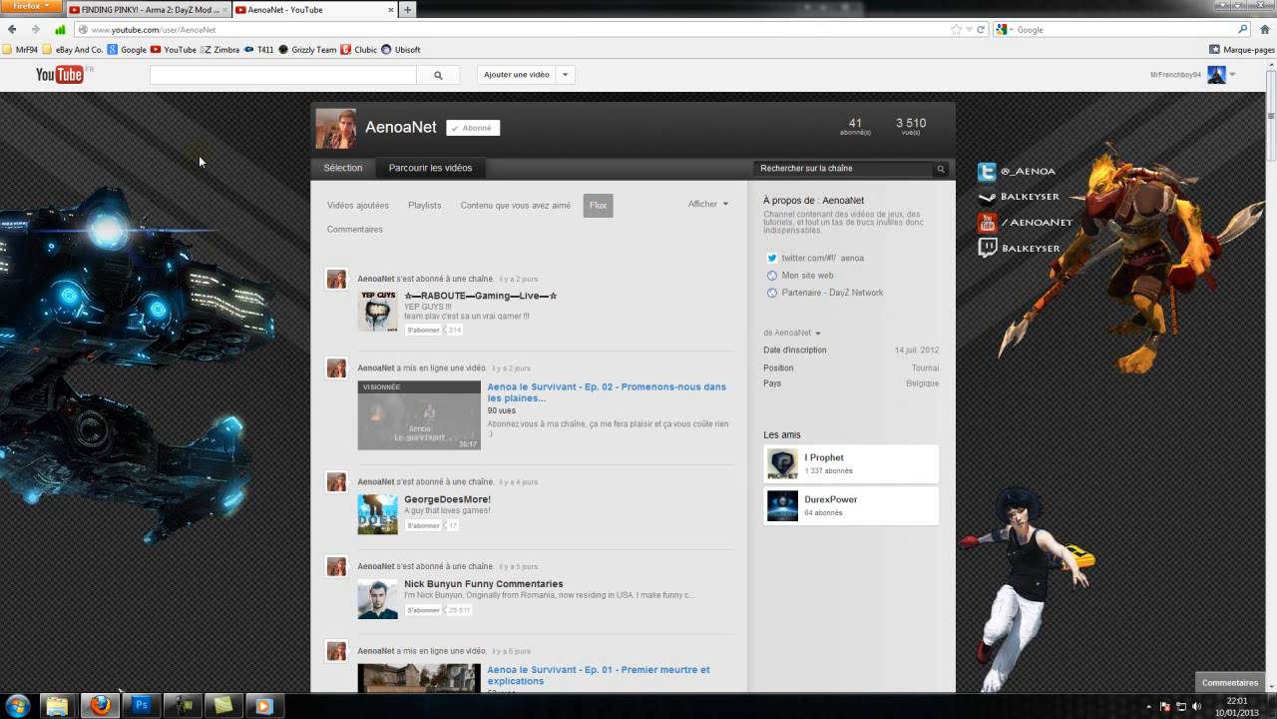
left_click(408, 177)
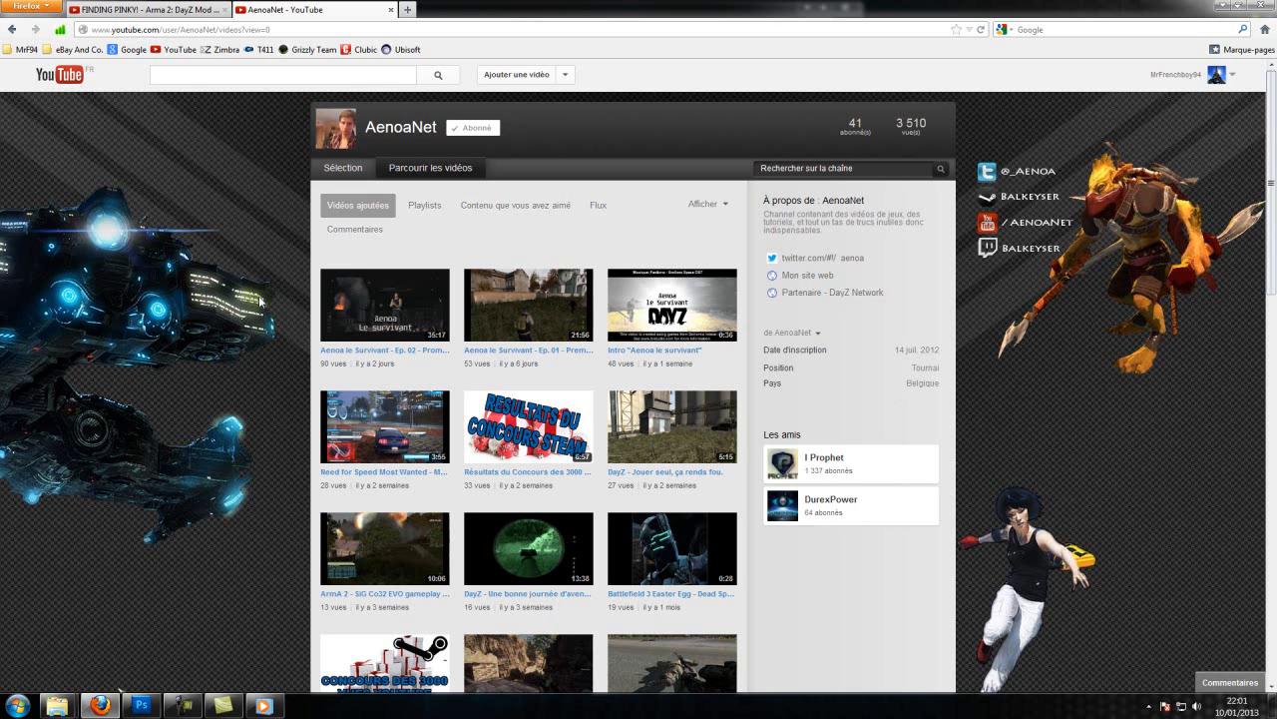
Step: Examine the AenoaNet channel's list of uploaded videos, briefly returning to the open DayZ video page in between
scroll(224, 381, "down", 2)
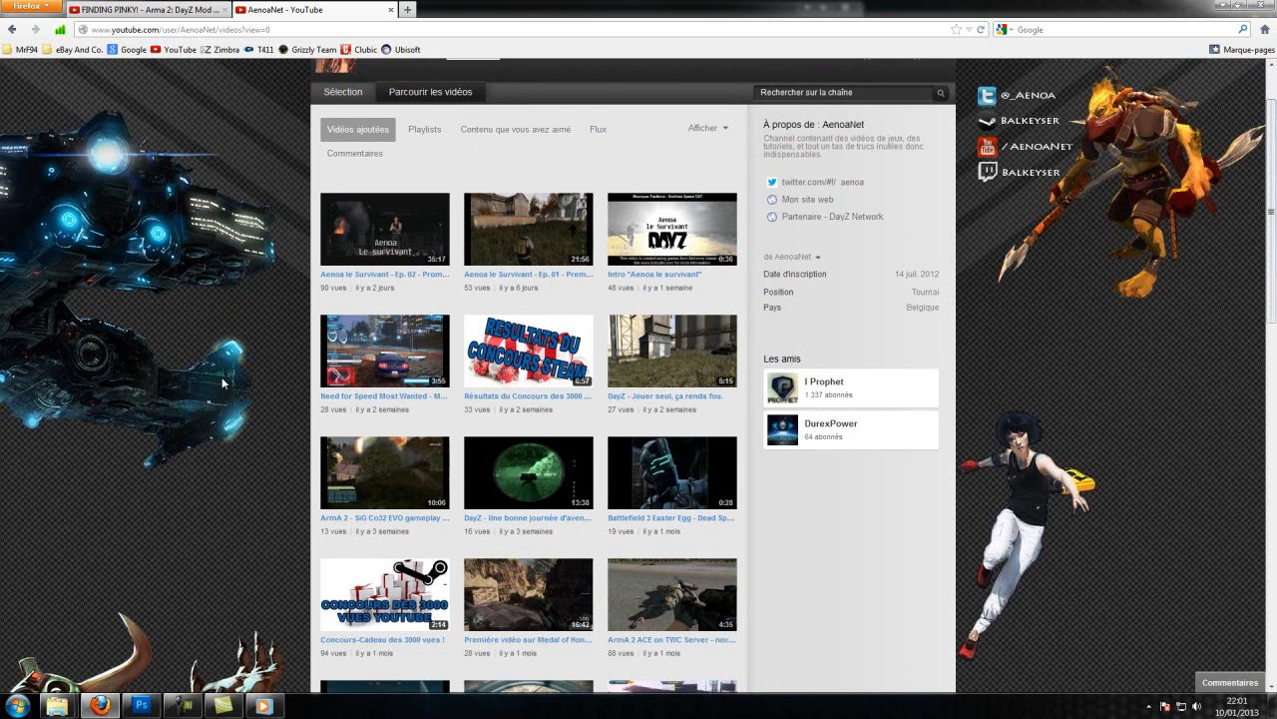
scroll(211, 380, "up", 2)
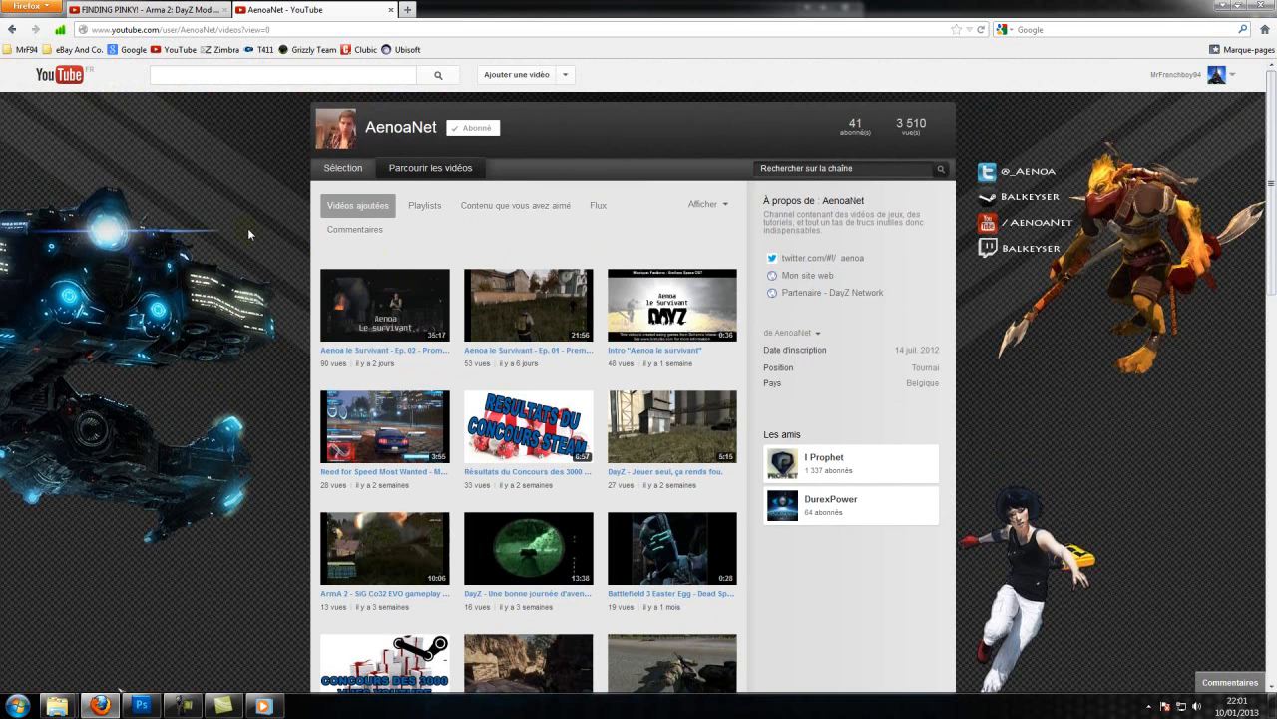
scroll(148, 154, "down", 10)
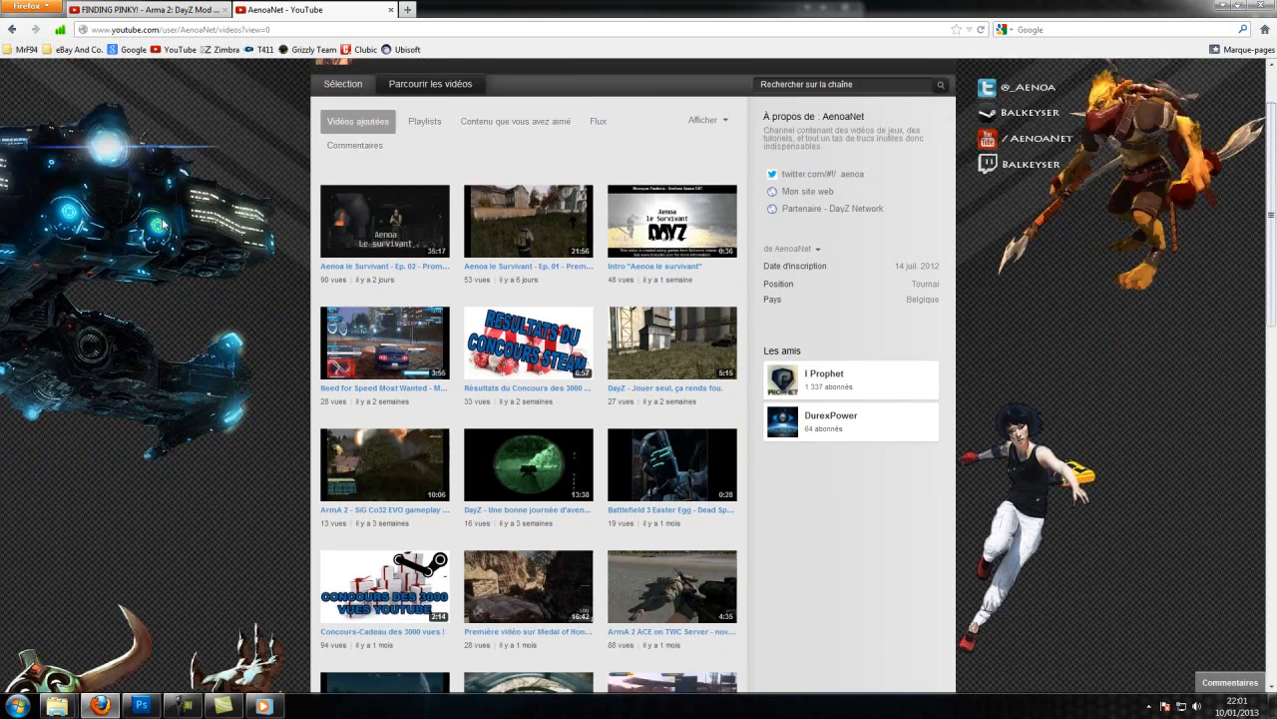
scroll(163, 223, "down", 5)
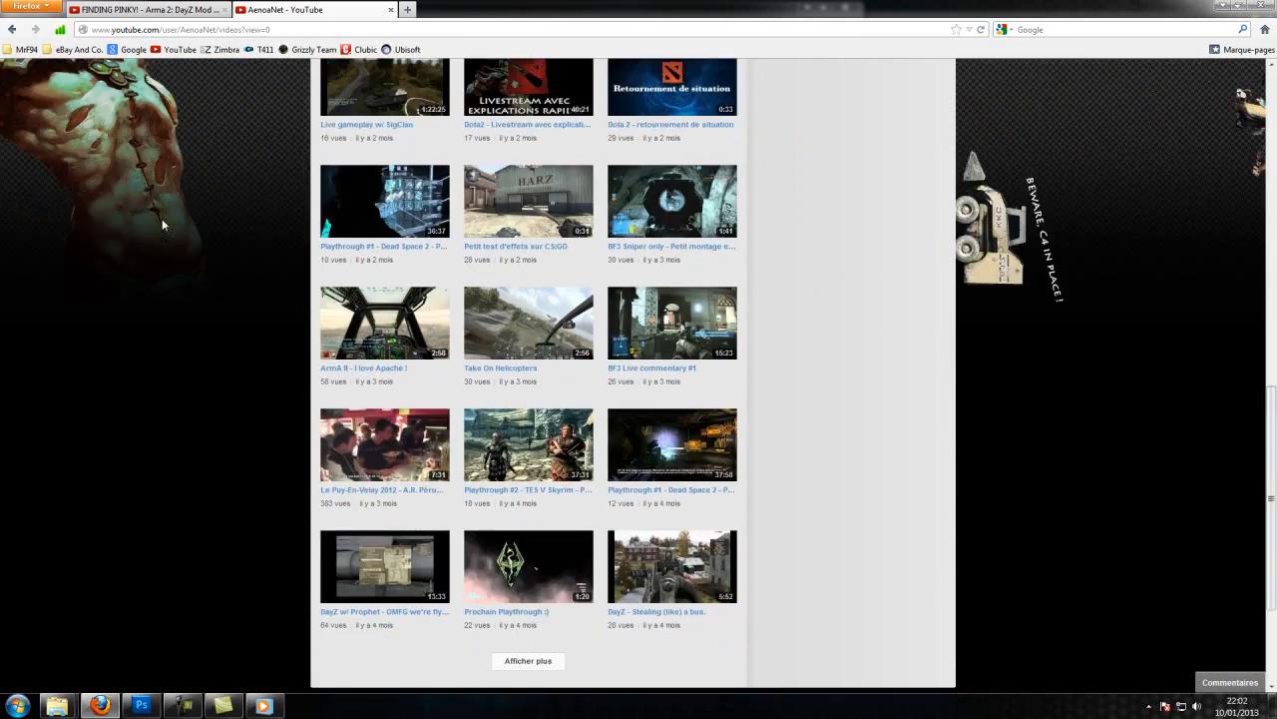
scroll(163, 224, "up", 14)
scroll(163, 224, "up", 2)
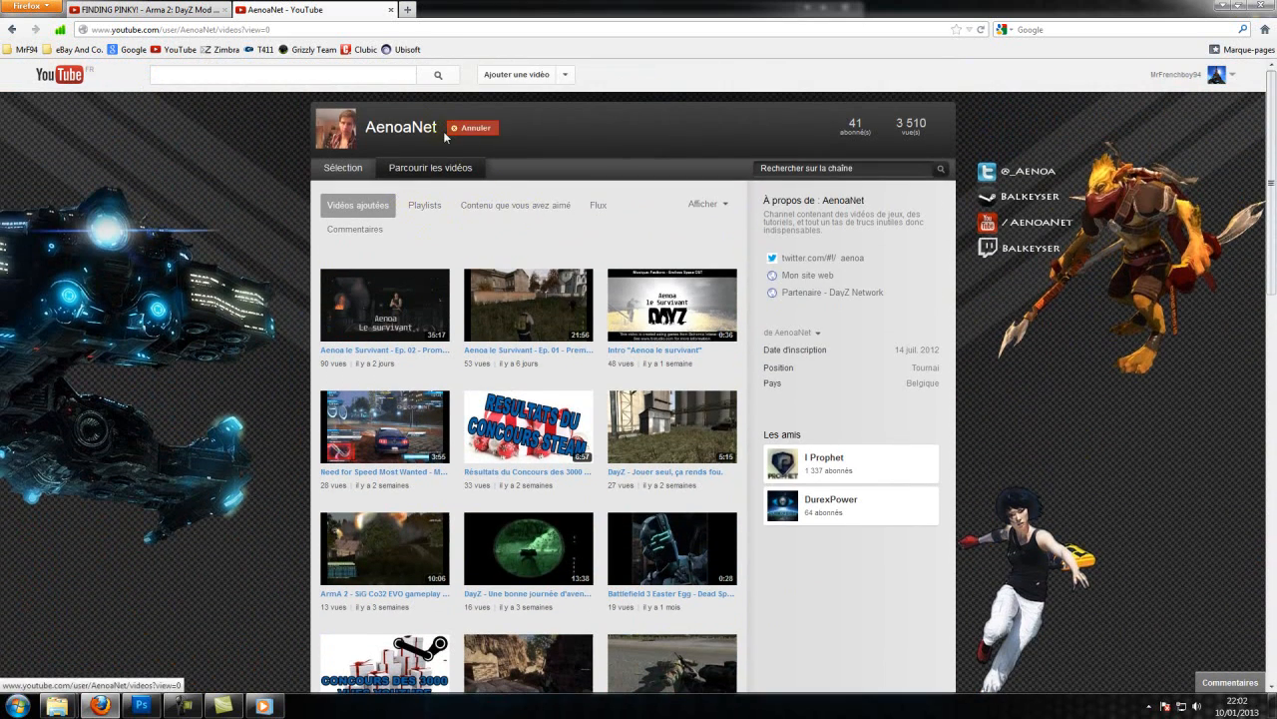
left_click(174, 12)
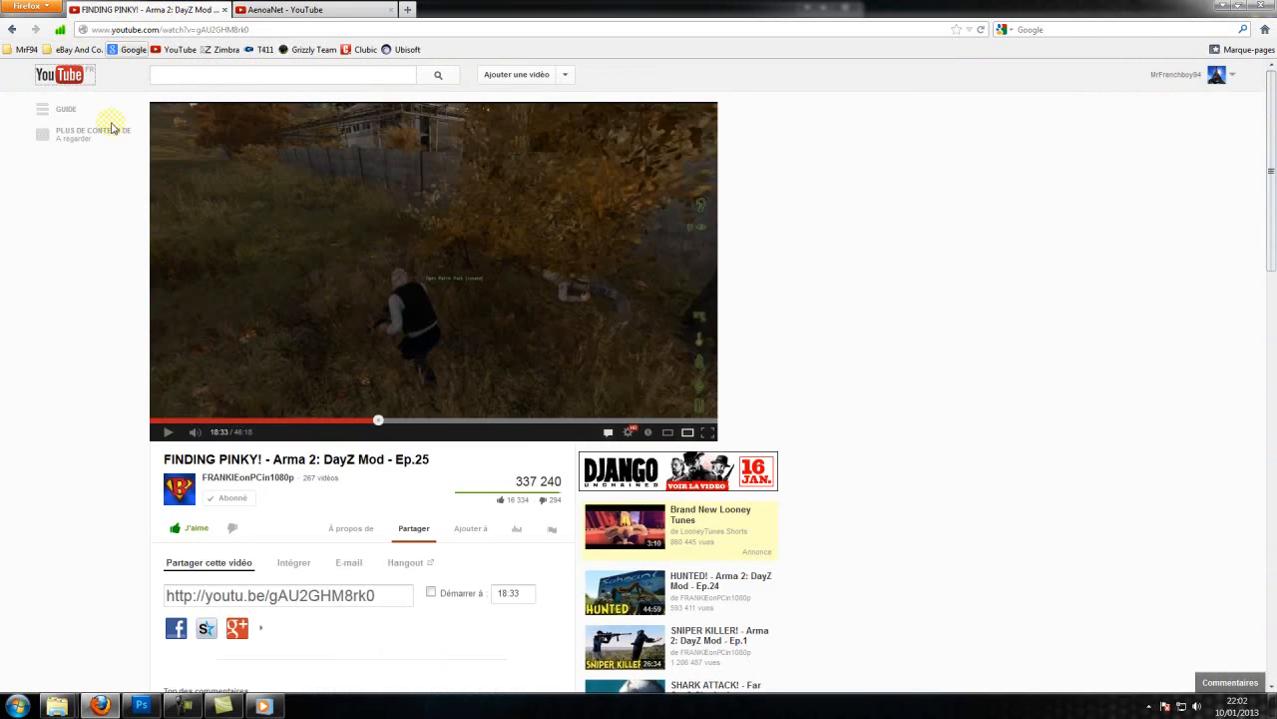
left_click(284, 10)
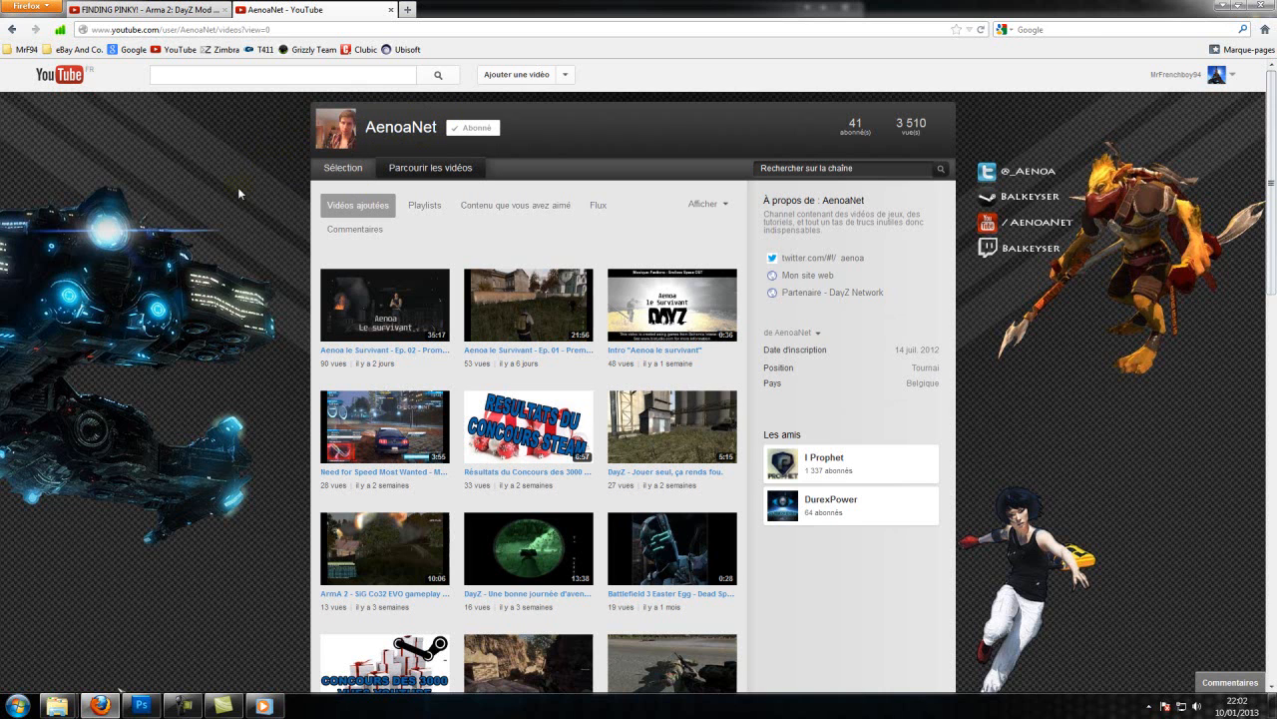
scroll(218, 285, "down", 10)
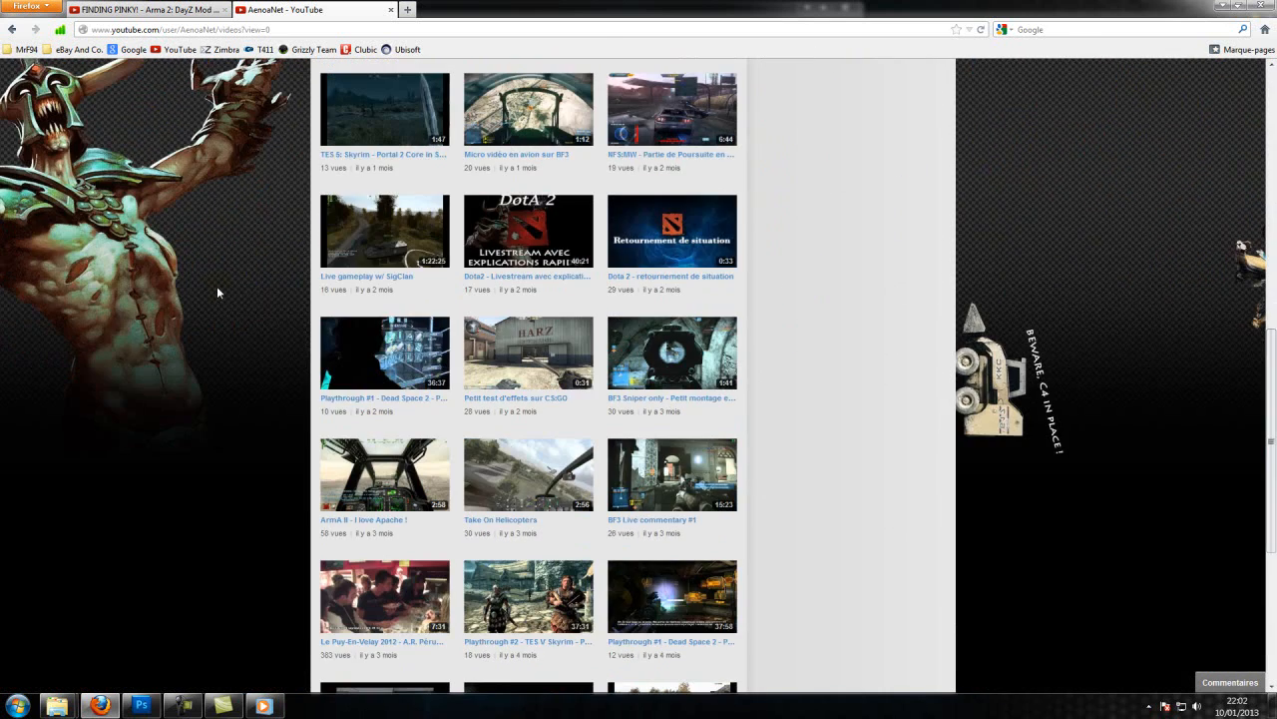
scroll(217, 286, "down", 3)
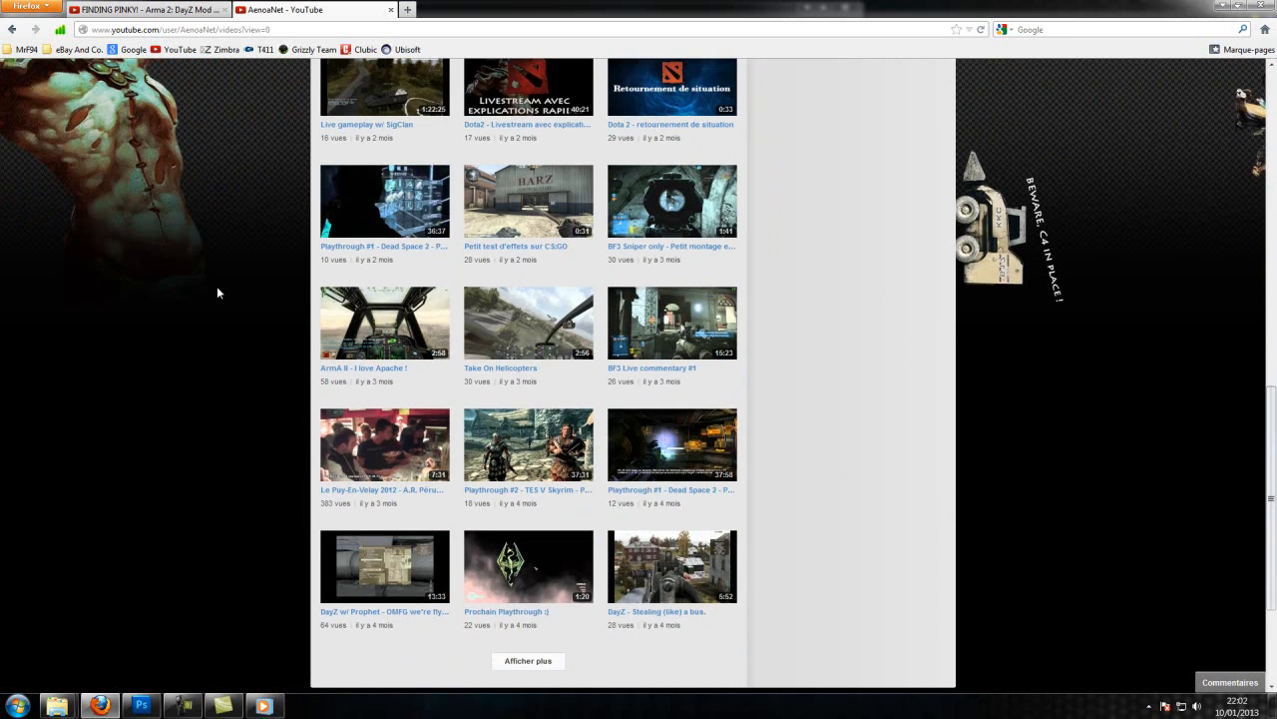
scroll(215, 285, "up", 13)
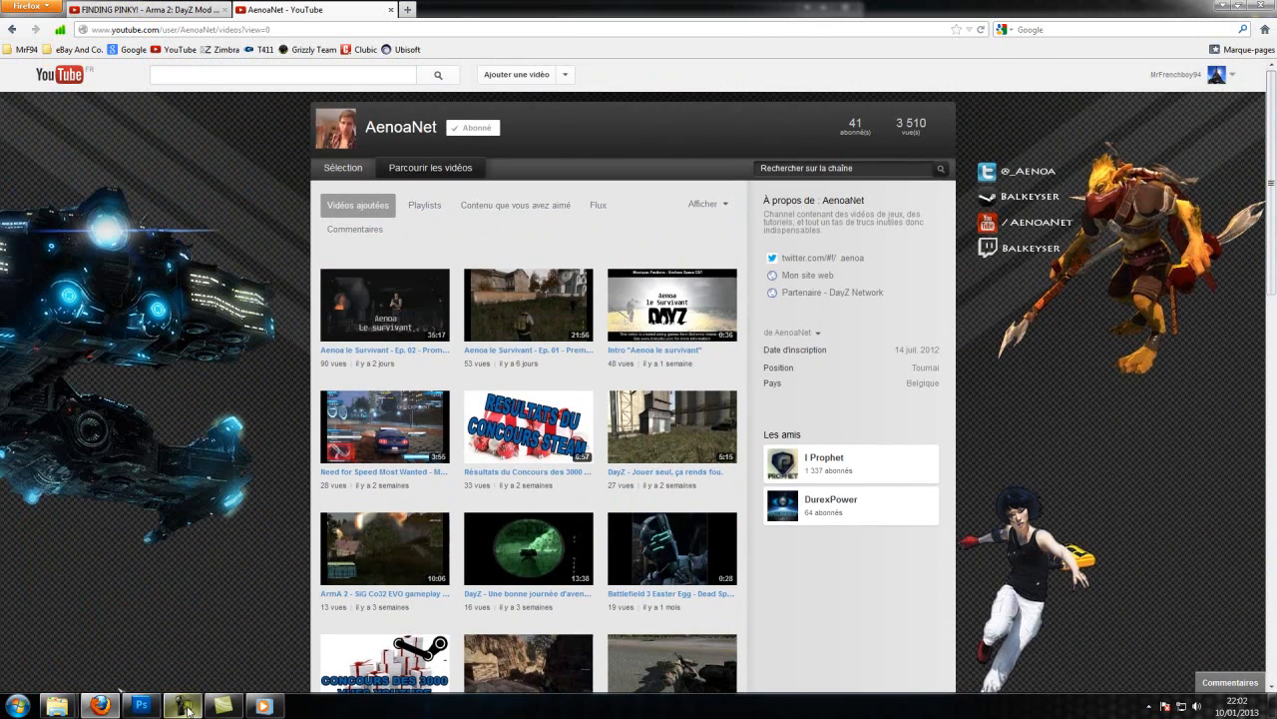
Step: Bring up the Camtasia Recorder window and move it up over the channel's video list
mouse_move(187, 711)
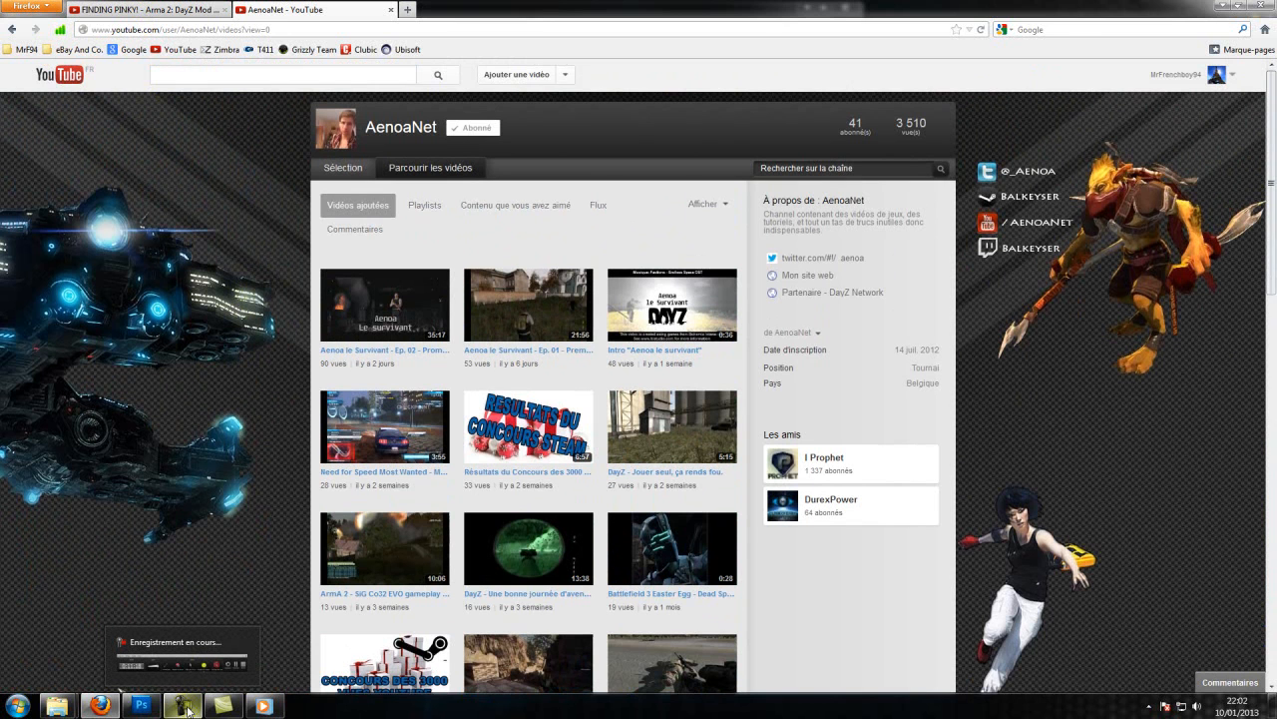
left_click(187, 711)
left_click_drag(723, 605, 670, 440)
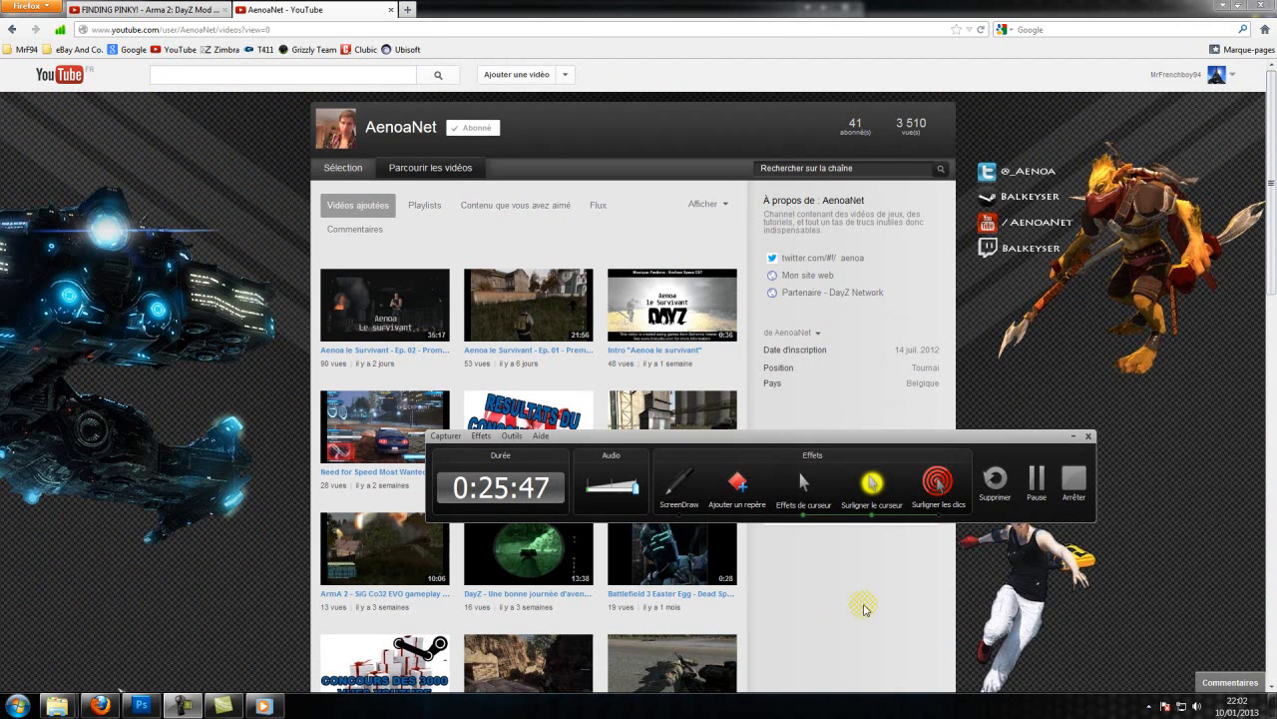